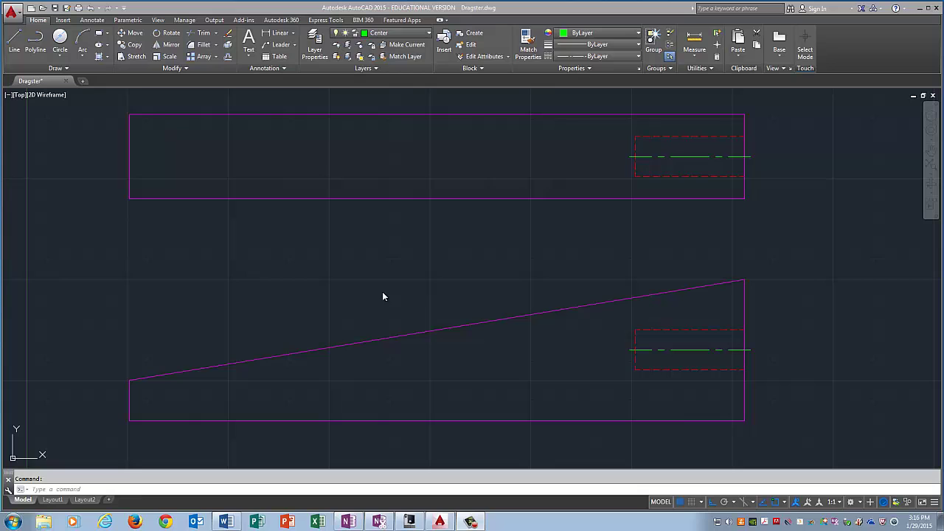
Step: Offset the lower view's right end edge 210 units to the left as a new vertical line
left_click(420, 284)
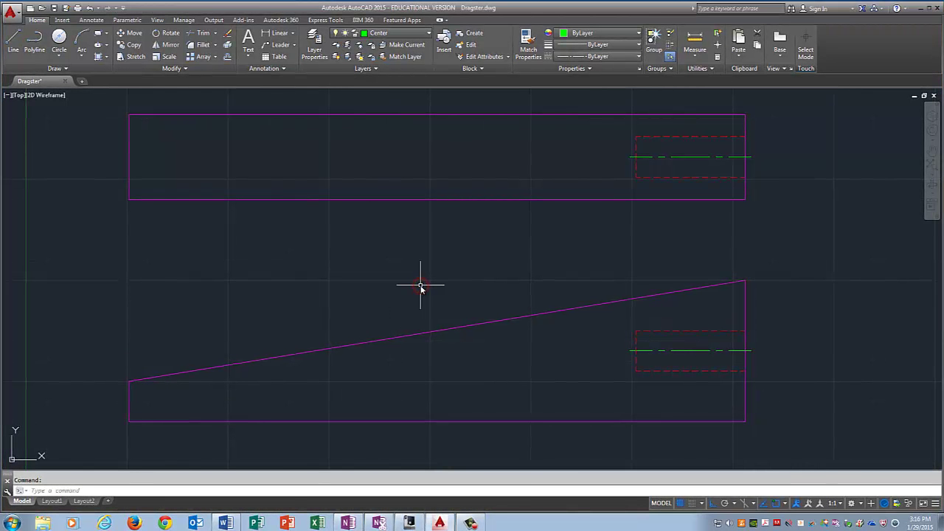
type("offset")
key("Return")
type("210")
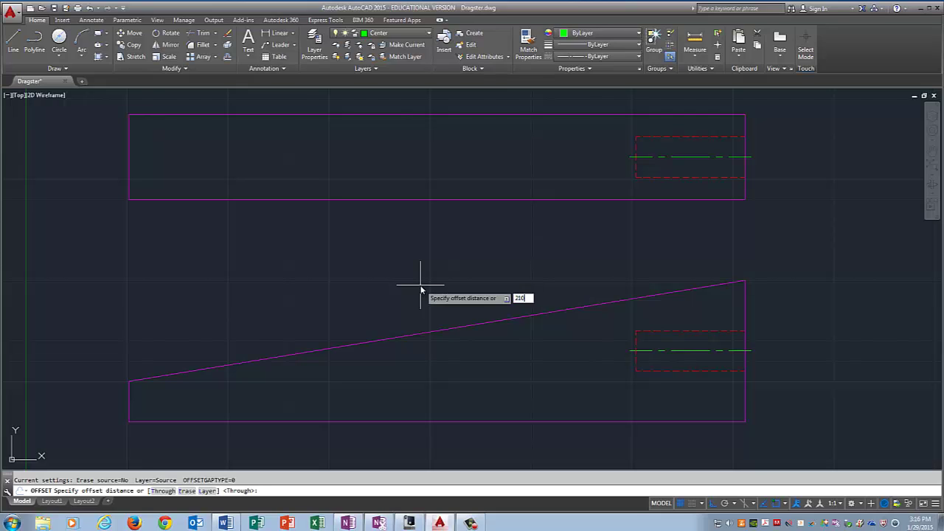
key("Return")
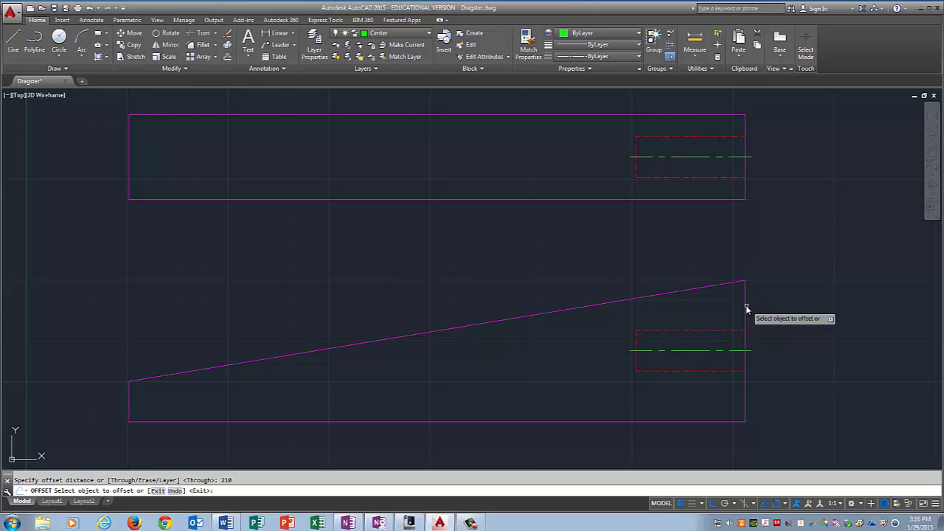
left_click(744, 305)
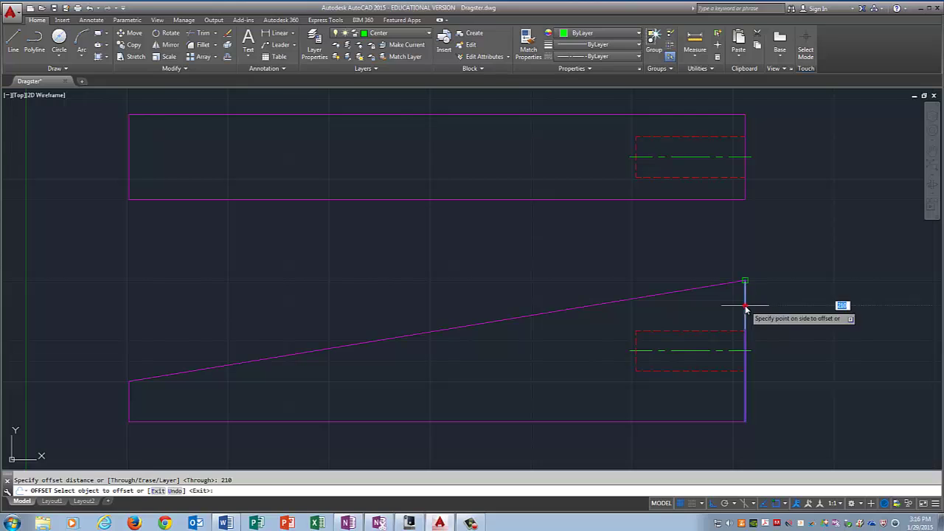
left_click(320, 361)
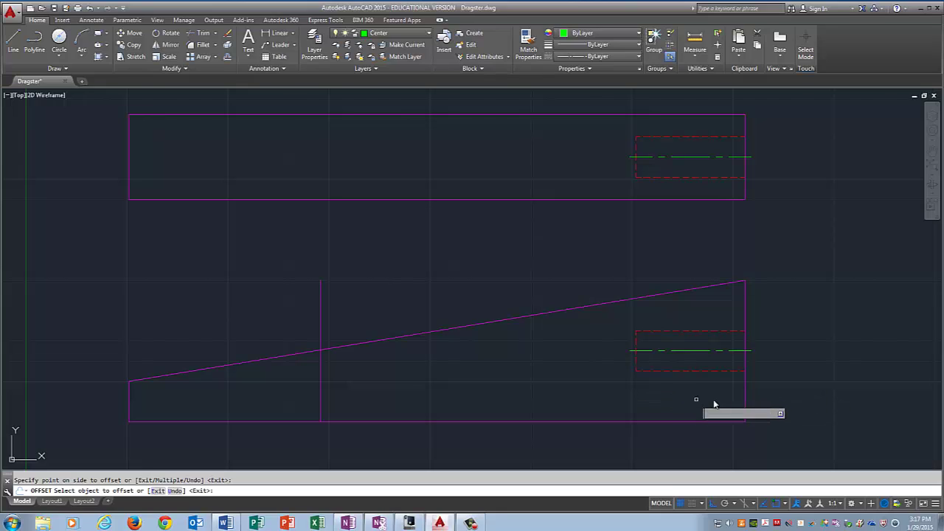
Step: Offset the lower view's right end edge 25 units inward to add a vertical line
key("Return")
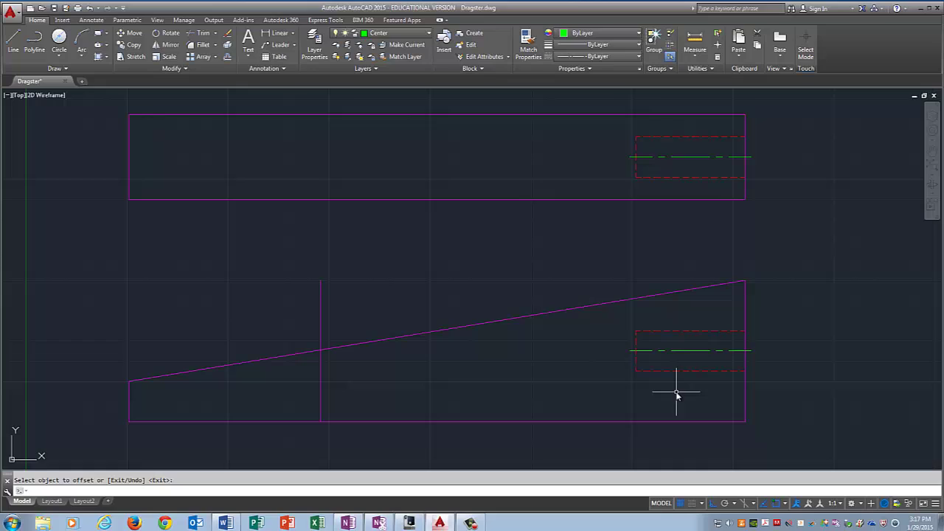
type("offset")
key("Return")
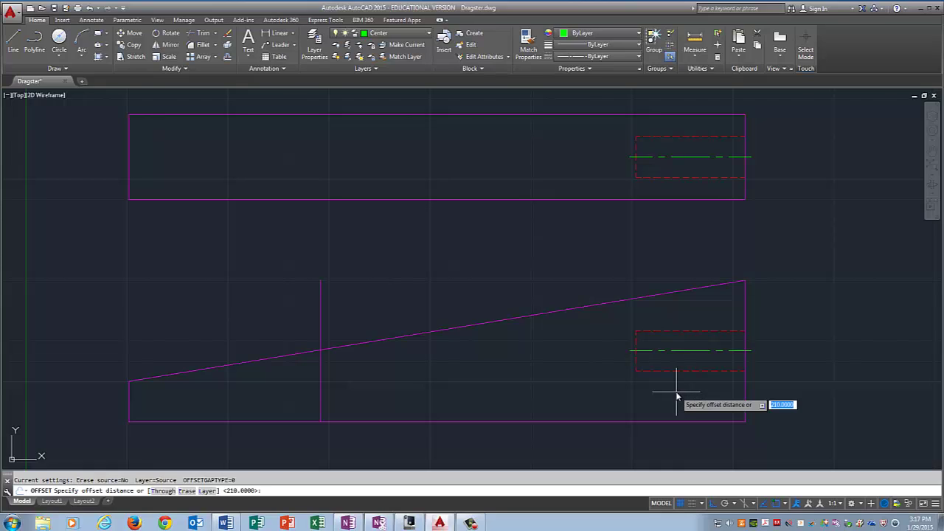
type("25")
key("Return")
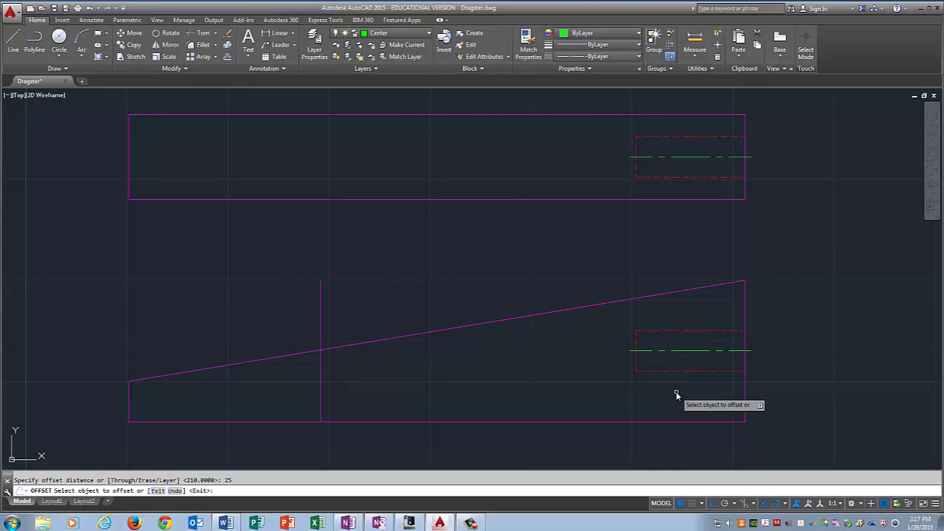
left_click(743, 390)
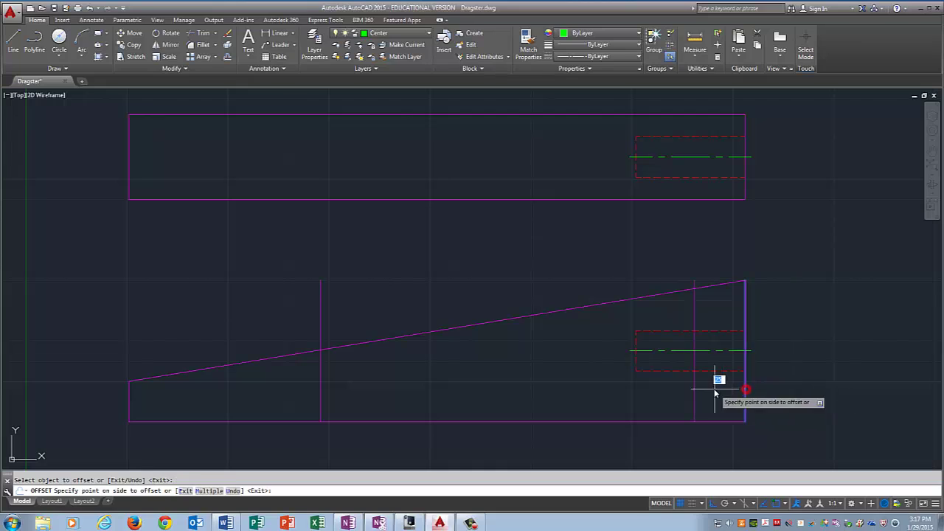
left_click(711, 391)
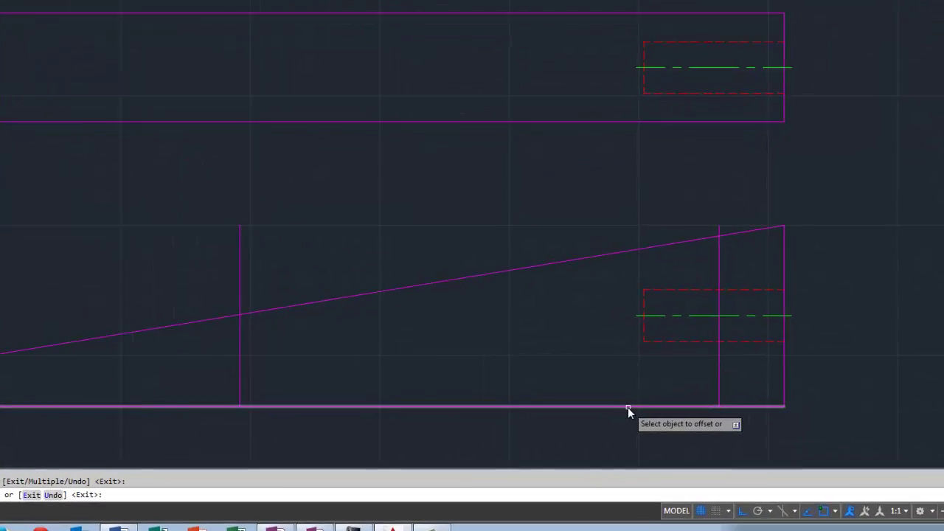
left_click(629, 406)
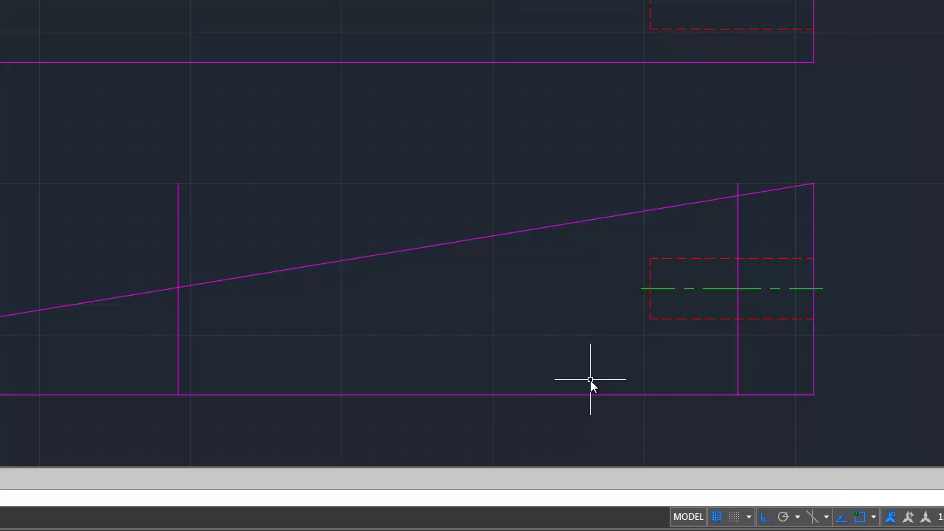
Step: Offset the lower view's bottom edge 10 units upward to add a horizontal line
type("offset")
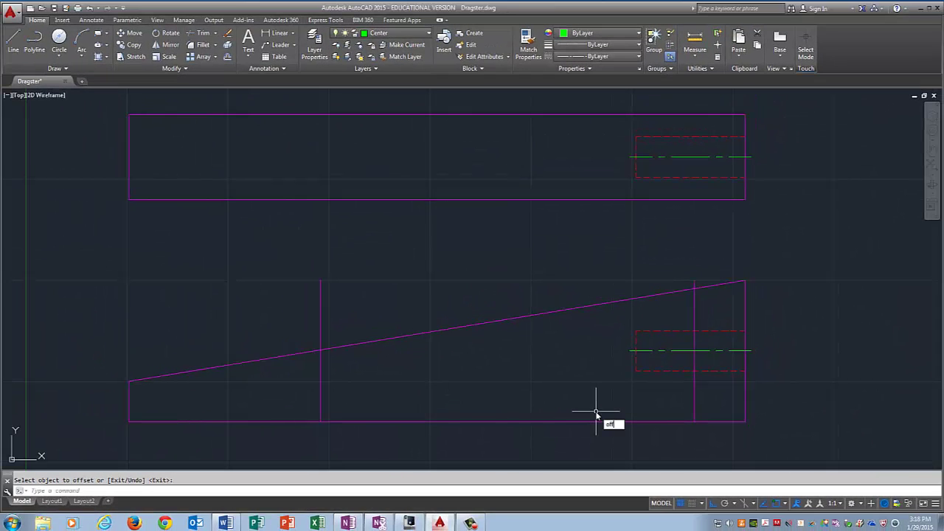
key("Return")
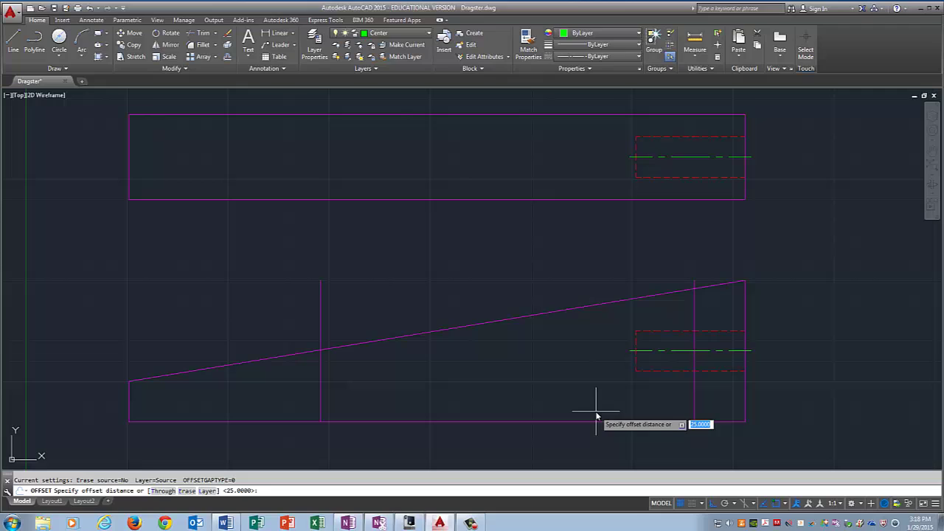
type("10")
key("Return")
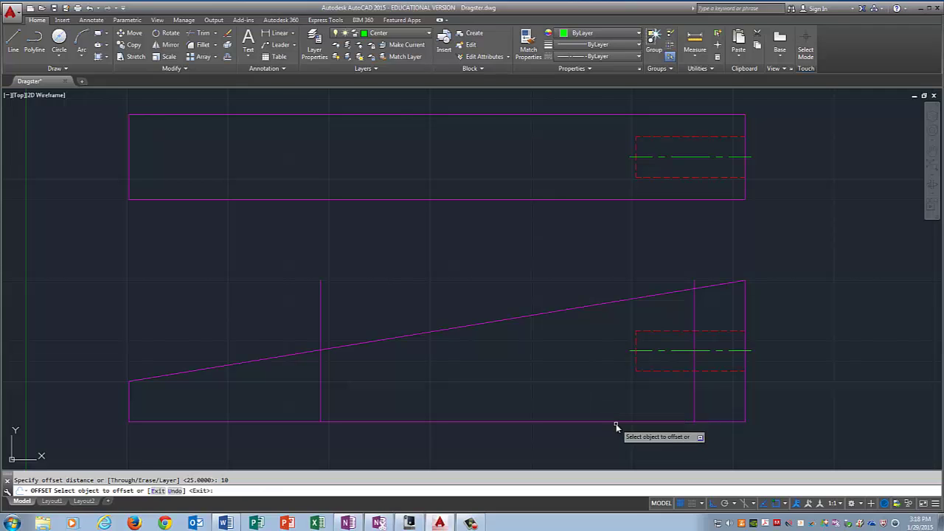
left_click(616, 422)
left_click(618, 385)
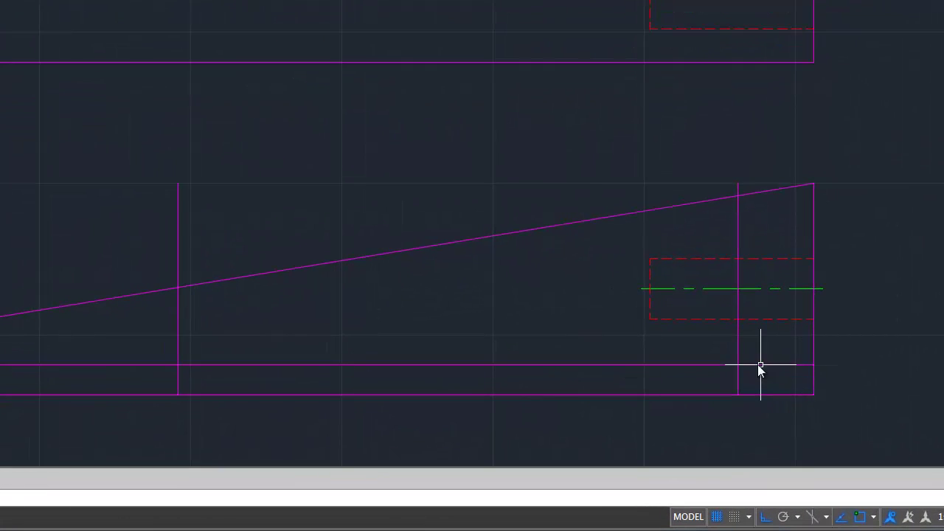
Step: Draw a 33.2-diameter circle centred where the new vertical and horizontal lines cross
left_click(90, 82)
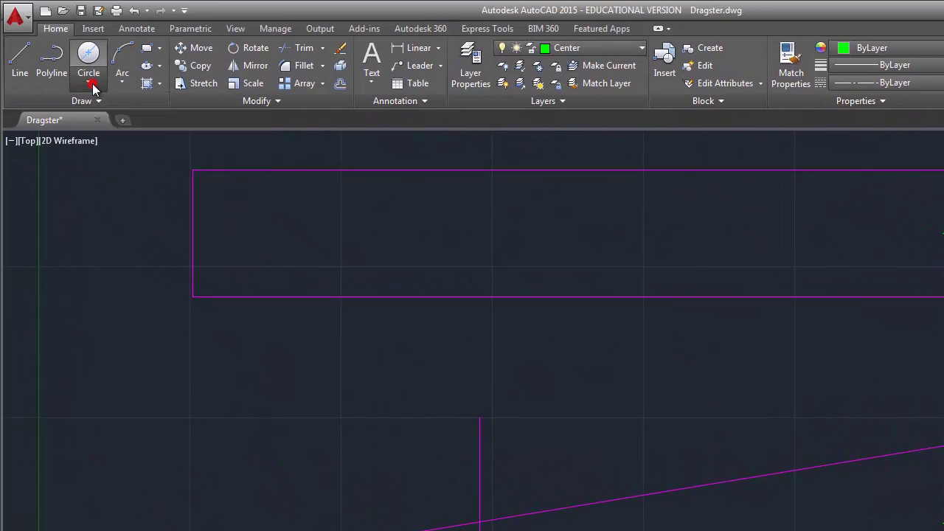
left_click(108, 131)
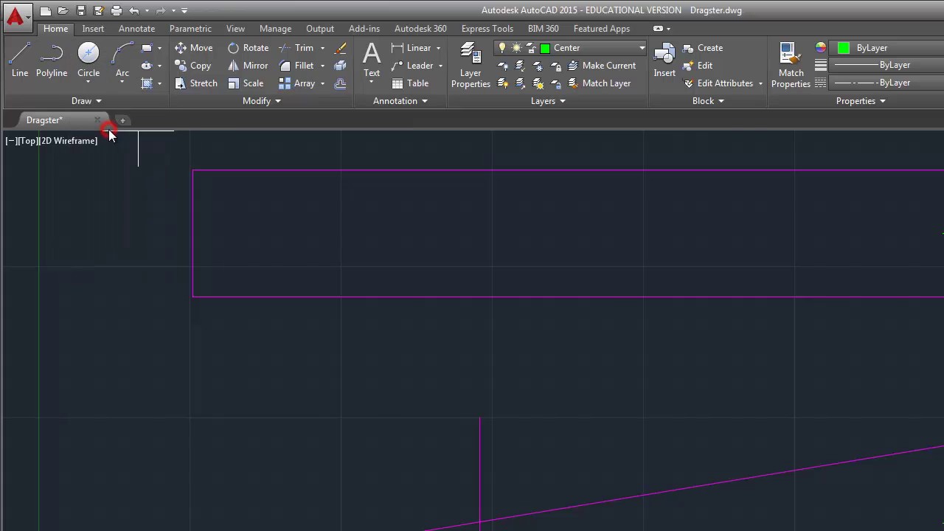
left_click(583, 47)
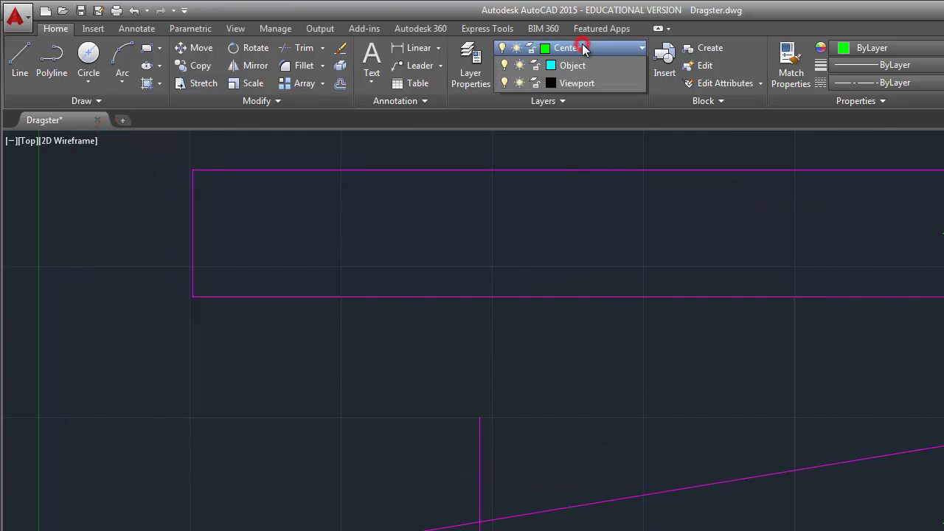
left_click(580, 198)
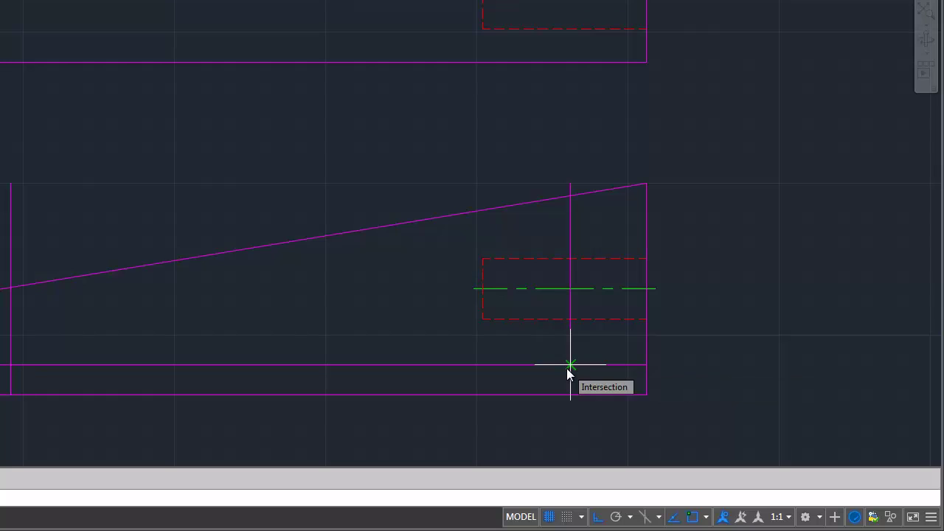
left_click(566, 368)
type("d")
key("Return")
type("33.2")
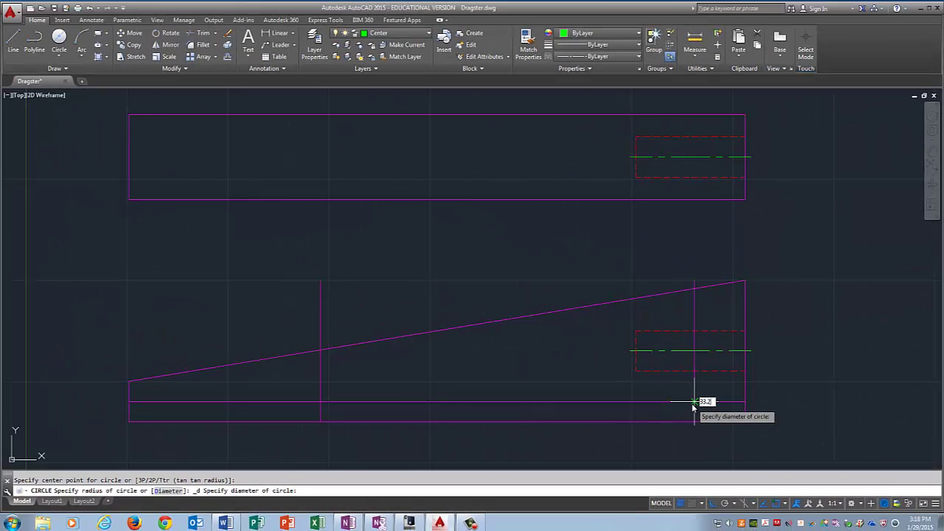
key("Return")
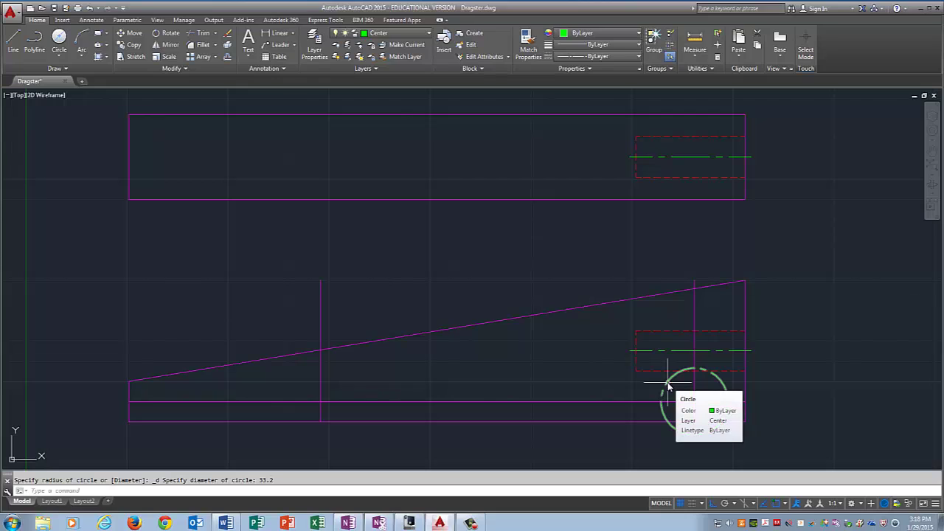
Step: Move the new wheel circle onto the Object layer
right_click(667, 384)
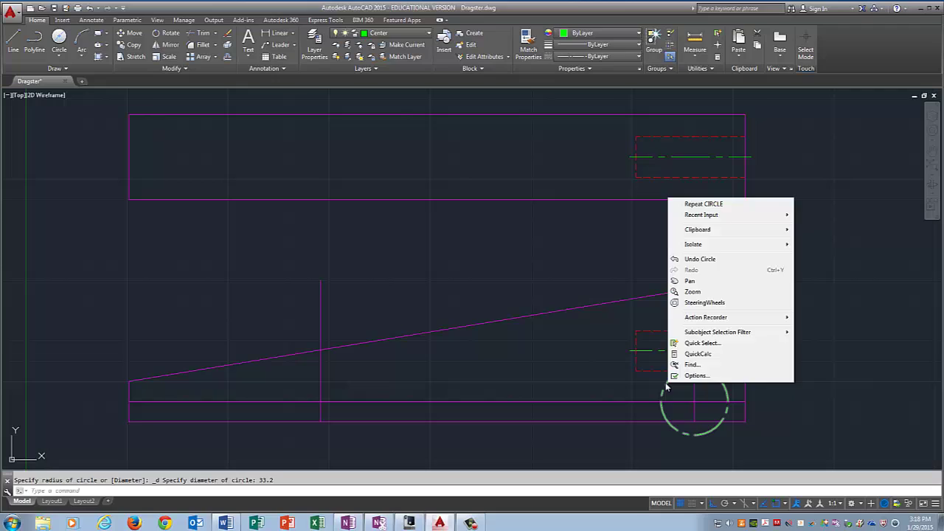
left_click(667, 382)
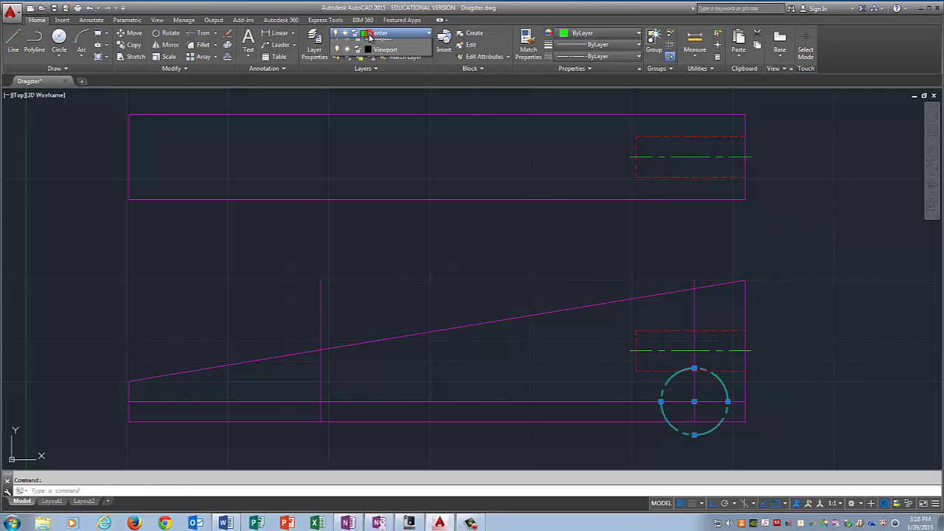
left_click(391, 33)
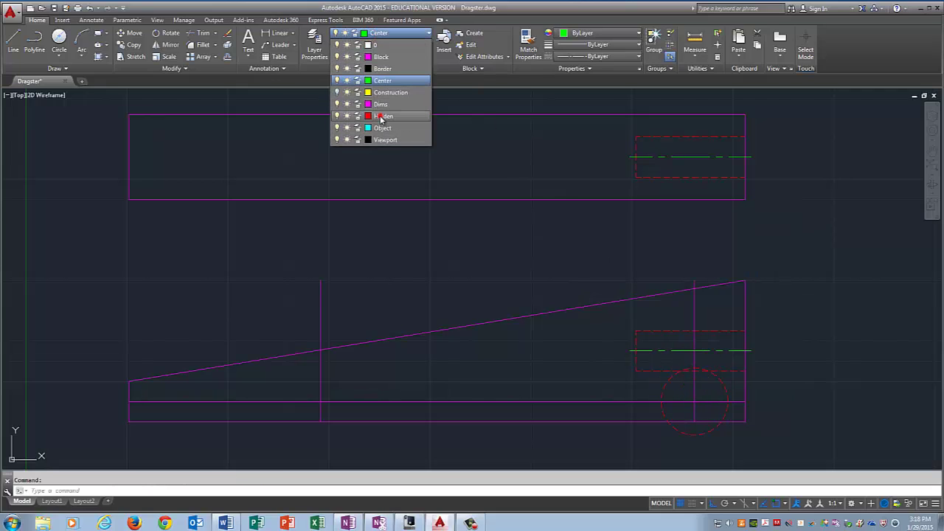
left_click(380, 116)
left_click(380, 33)
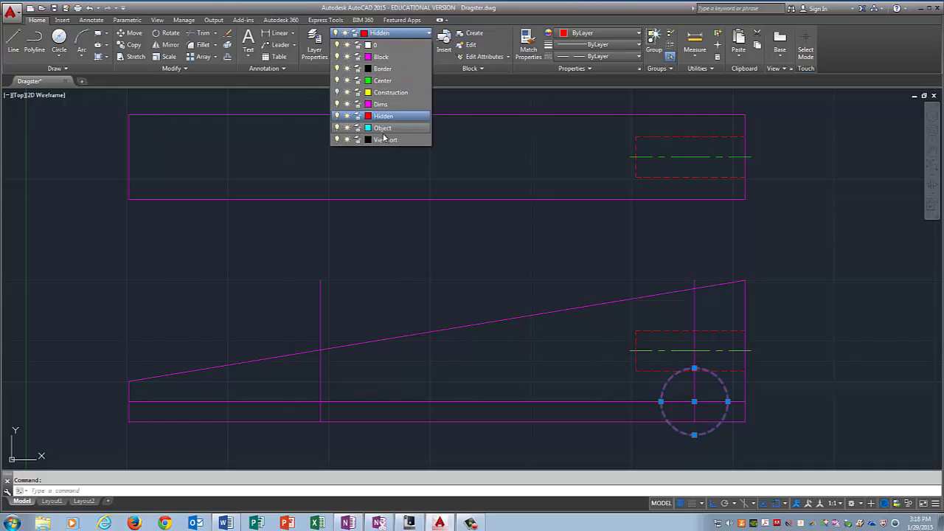
left_click(383, 130)
key("c")
key("Return")
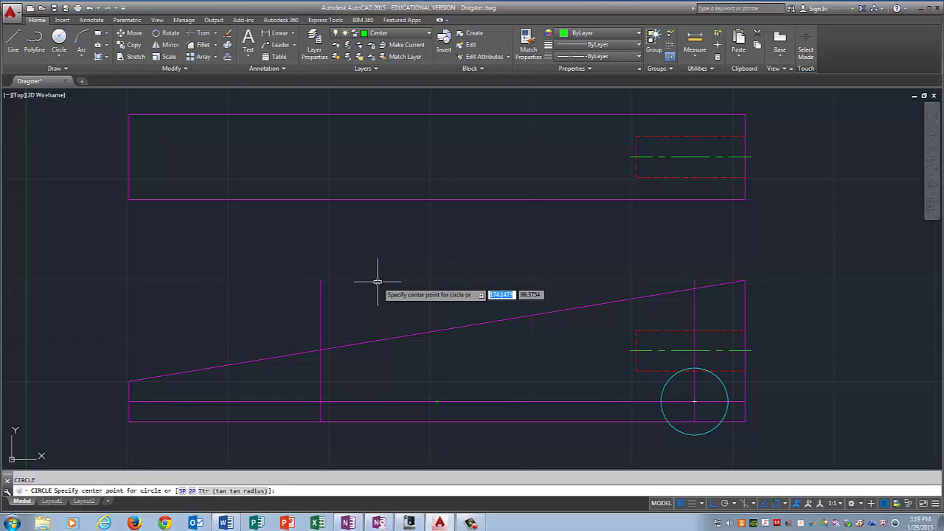
Step: Offset the 210-unit vertical line 25 units to the right
key("Escape")
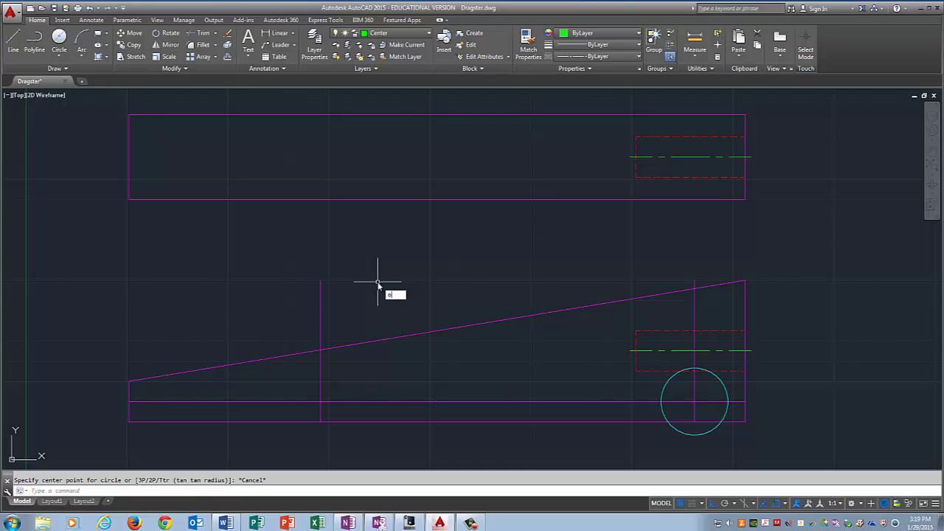
key("Return")
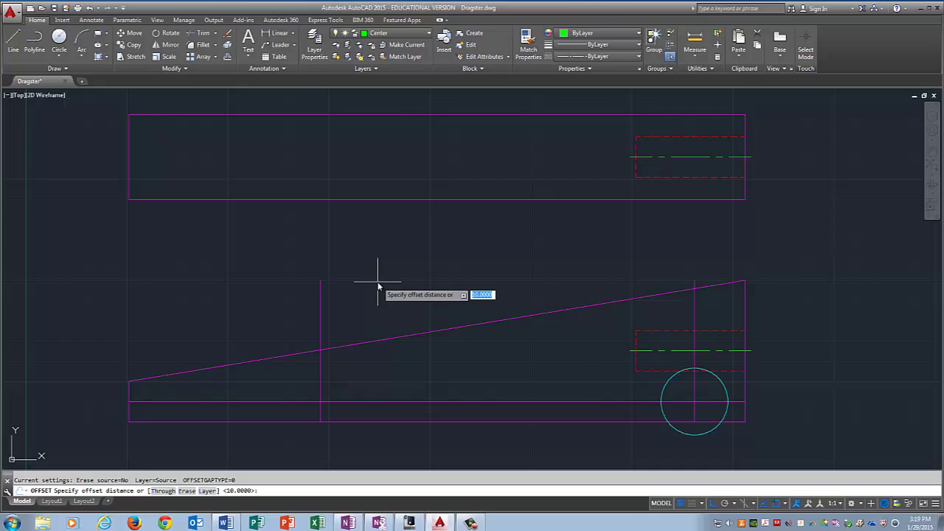
key("Return")
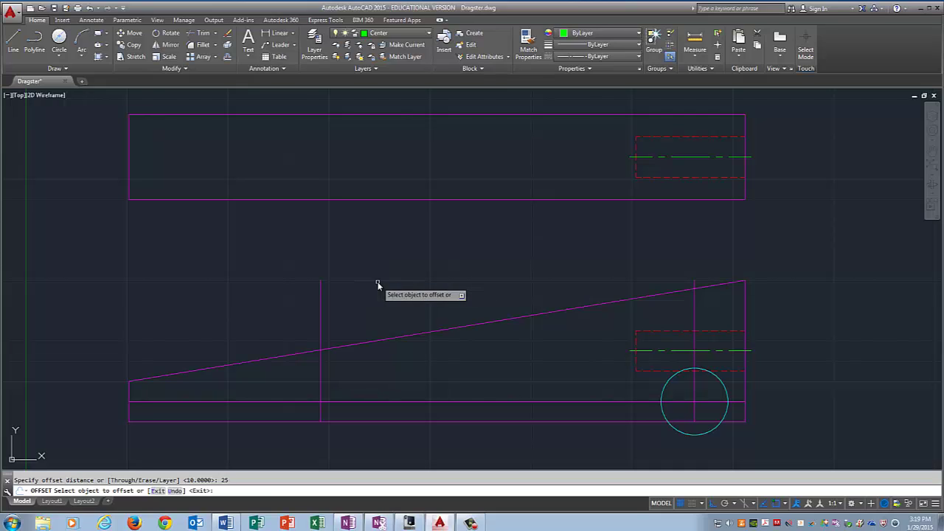
left_click(322, 327)
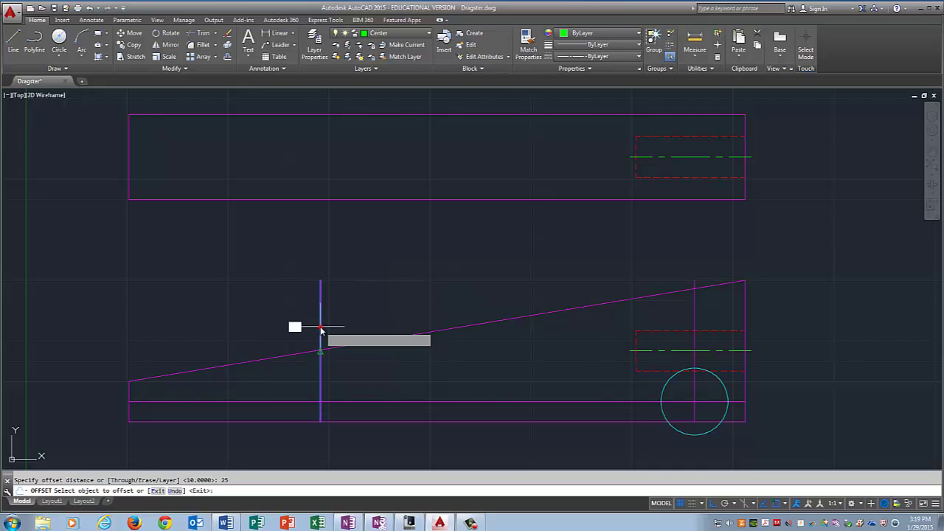
left_click(458, 309)
left_click(412, 420)
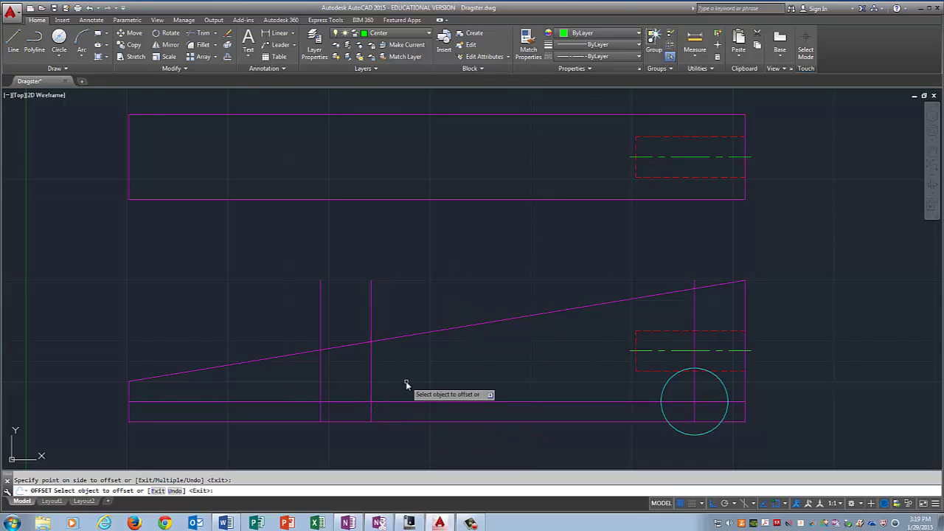
key("Return")
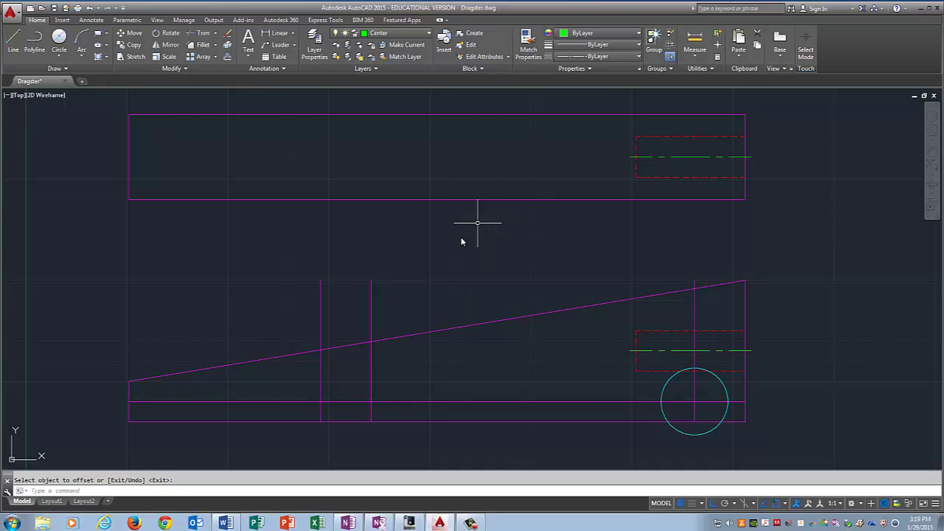
Step: Offset that new vertical line a further 20 units to the right
type("offs")
key("Return")
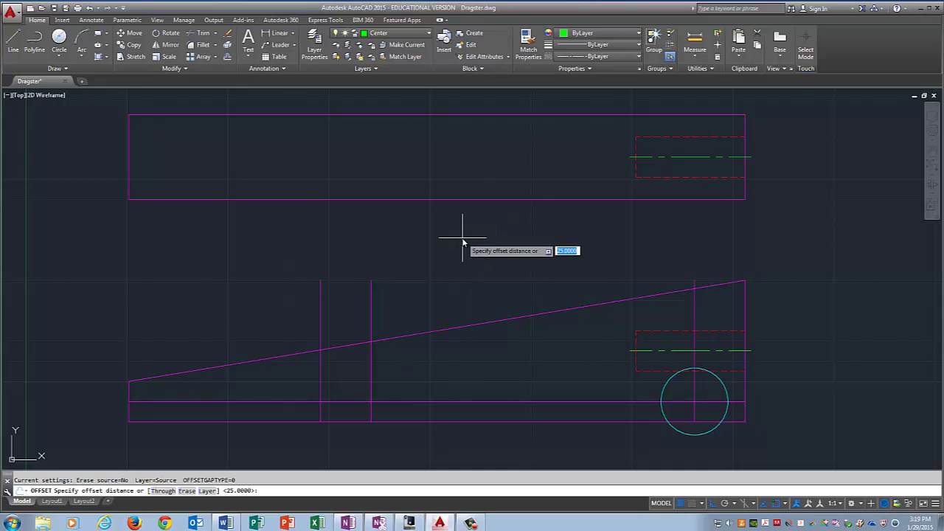
type("20")
key("Return")
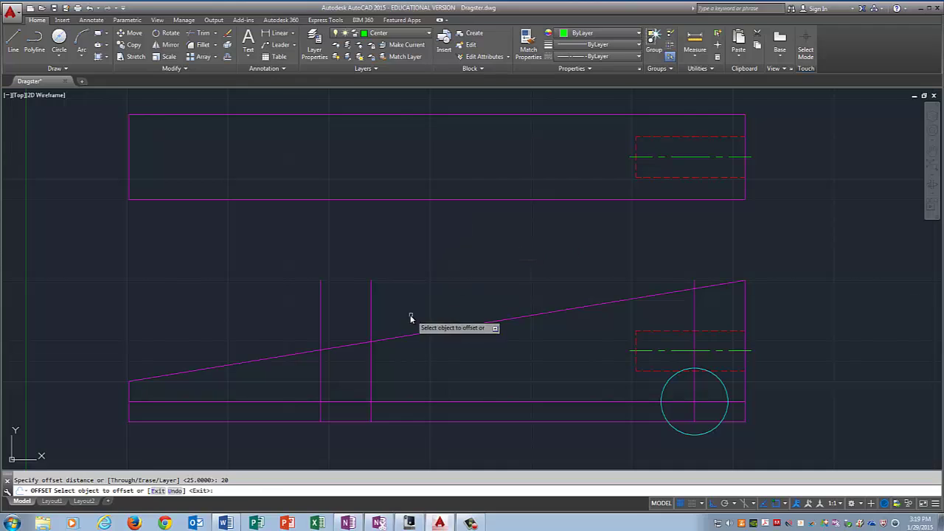
left_click(371, 308)
left_click(440, 306)
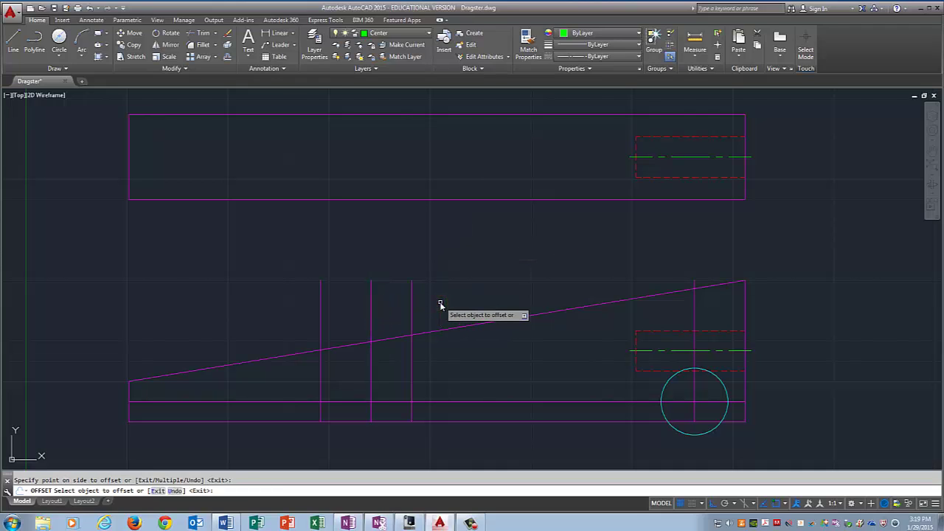
key("Return")
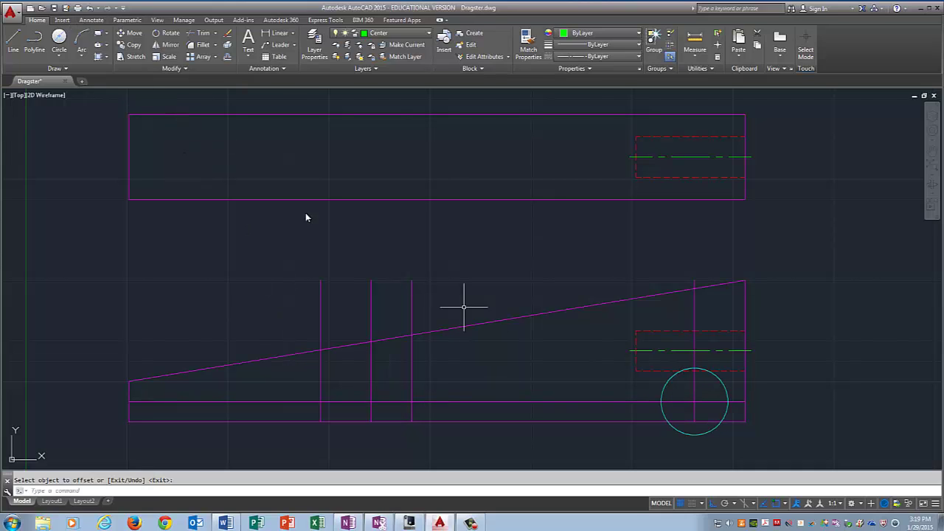
left_click(101, 20)
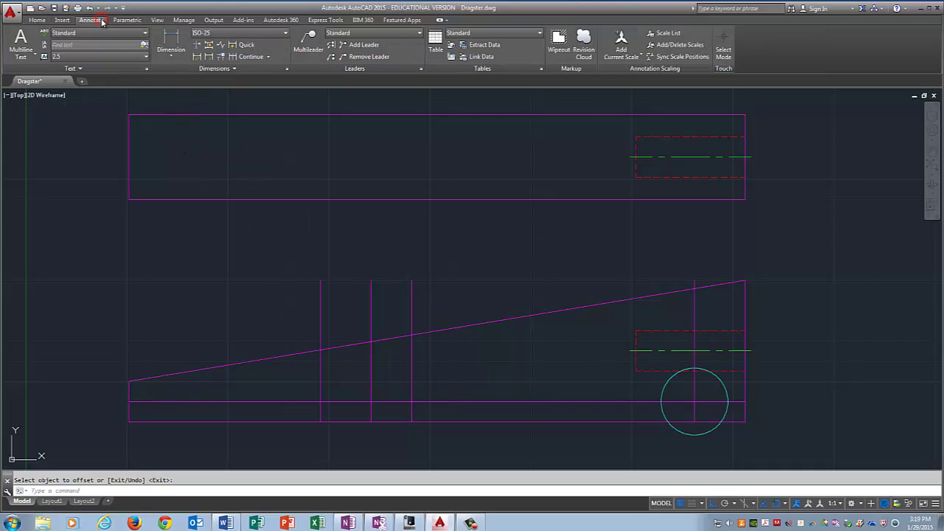
left_click(170, 56)
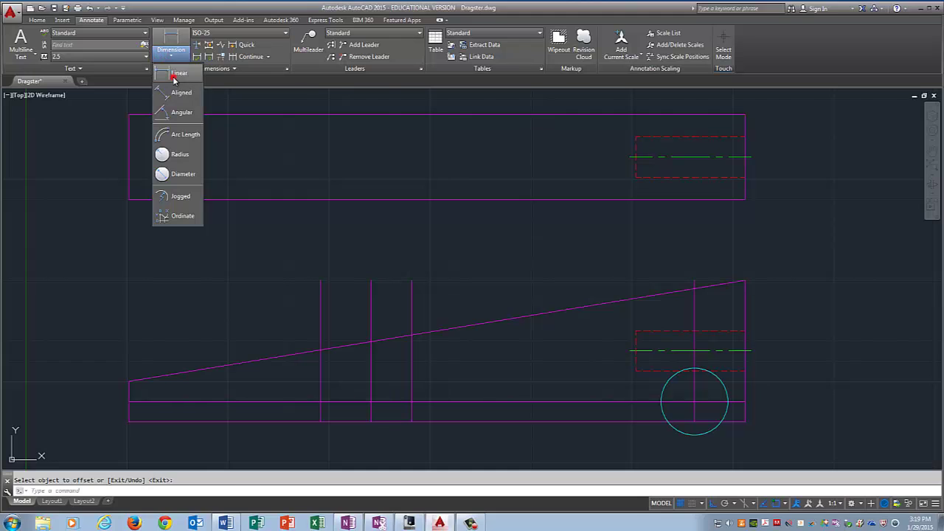
left_click(177, 73)
left_click(409, 402)
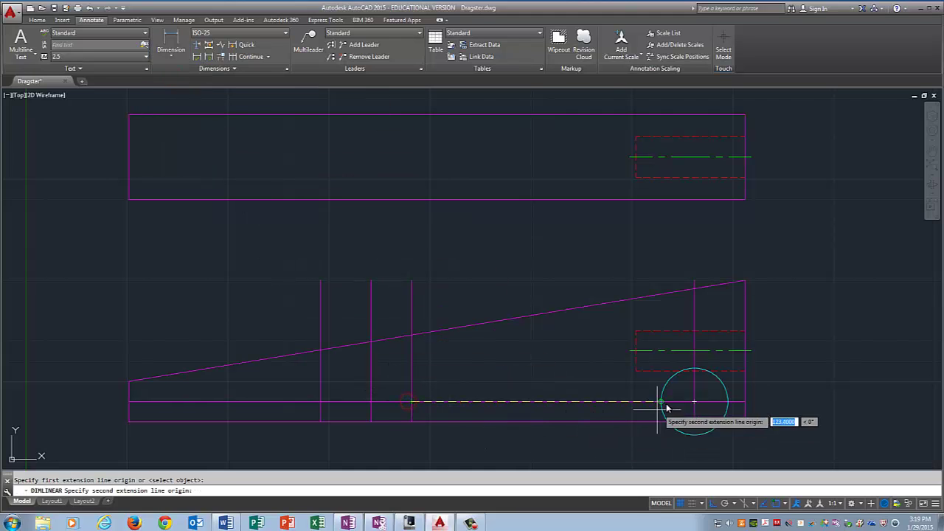
left_click(692, 399)
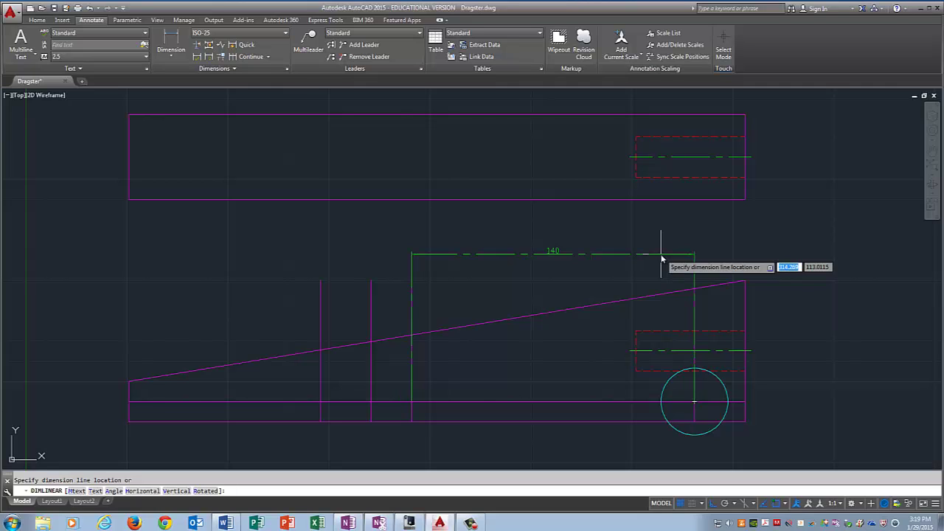
key("Escape")
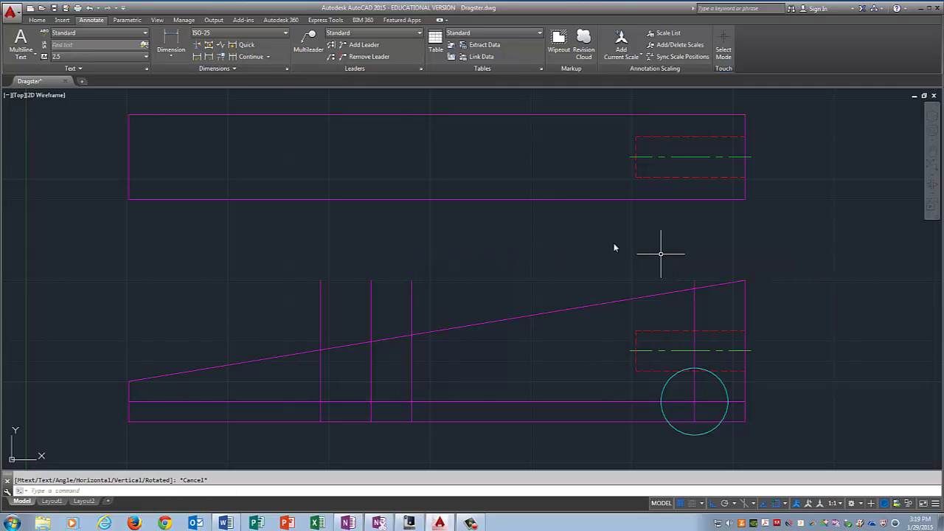
Step: Draw a 34.25-diameter wheel circle centred on the left vertical line's intersection with the frame line
left_click(41, 20)
left_click(59, 54)
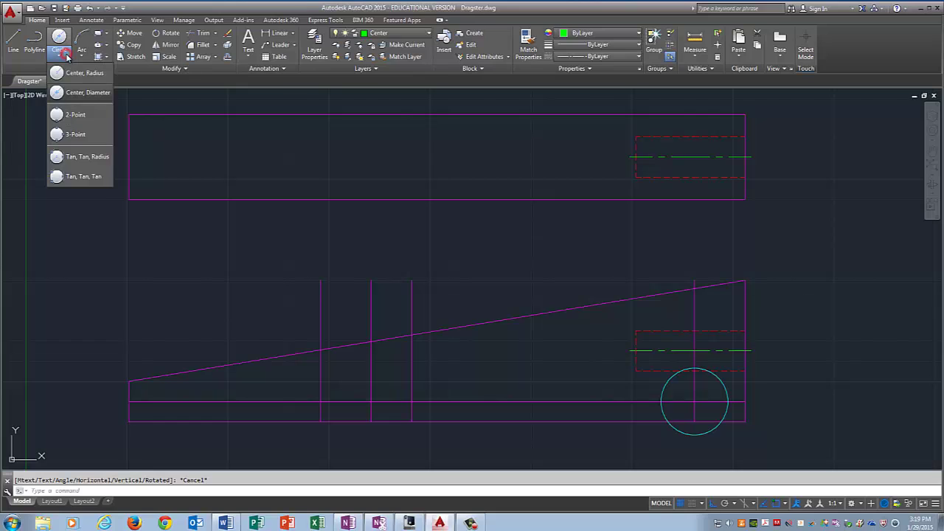
left_click(87, 93)
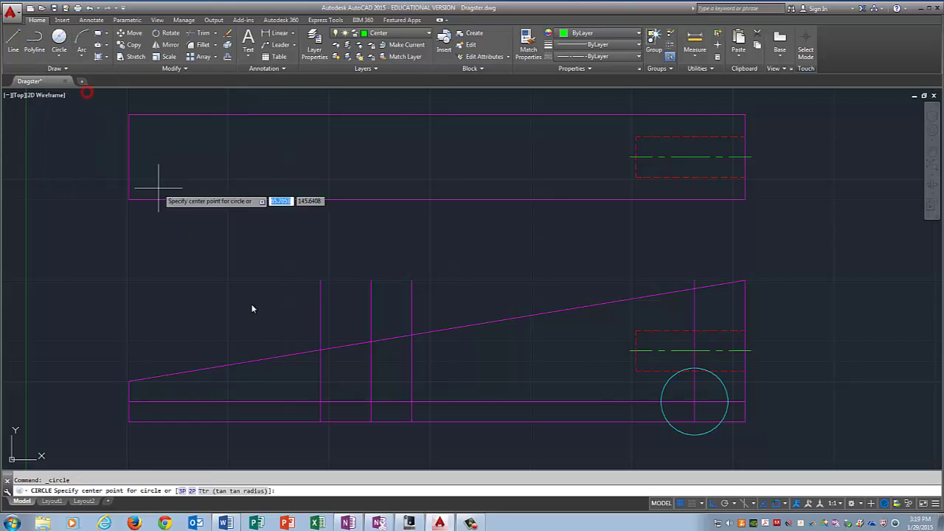
left_click(411, 401)
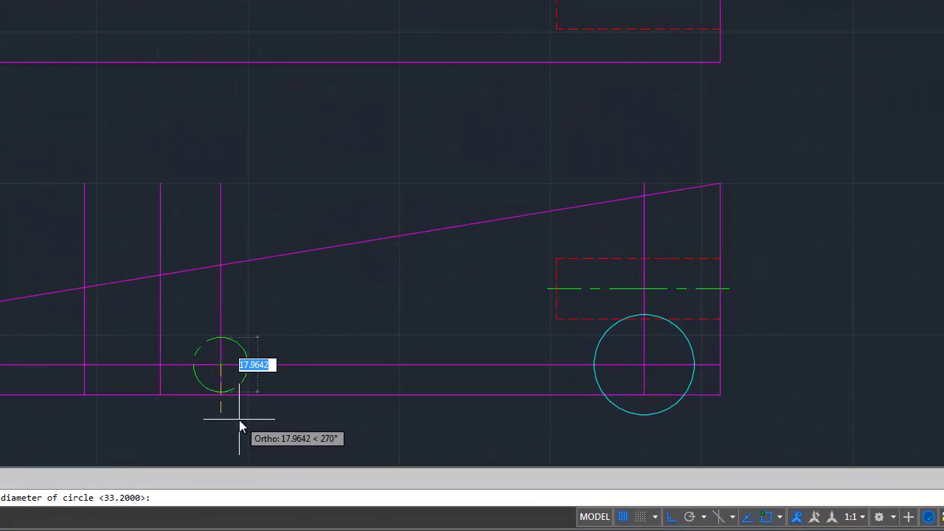
type("3")
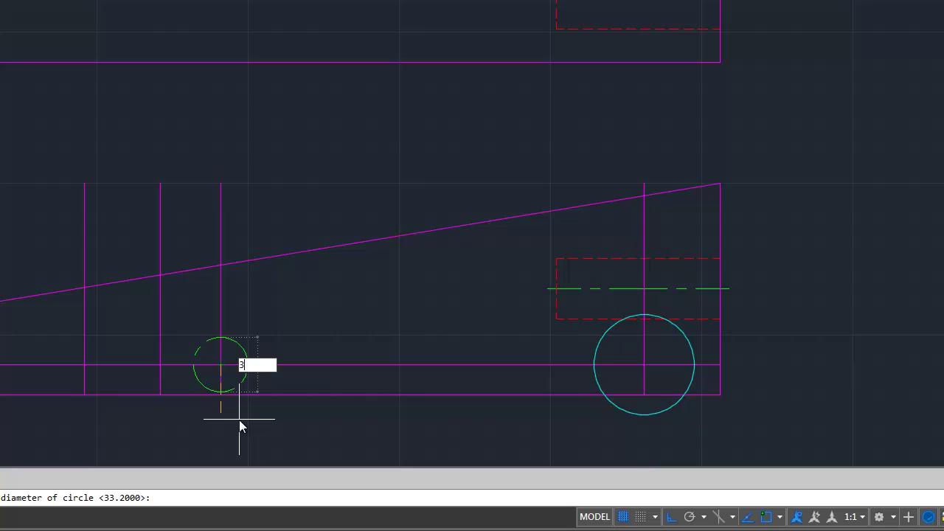
type("4.25")
key("Return")
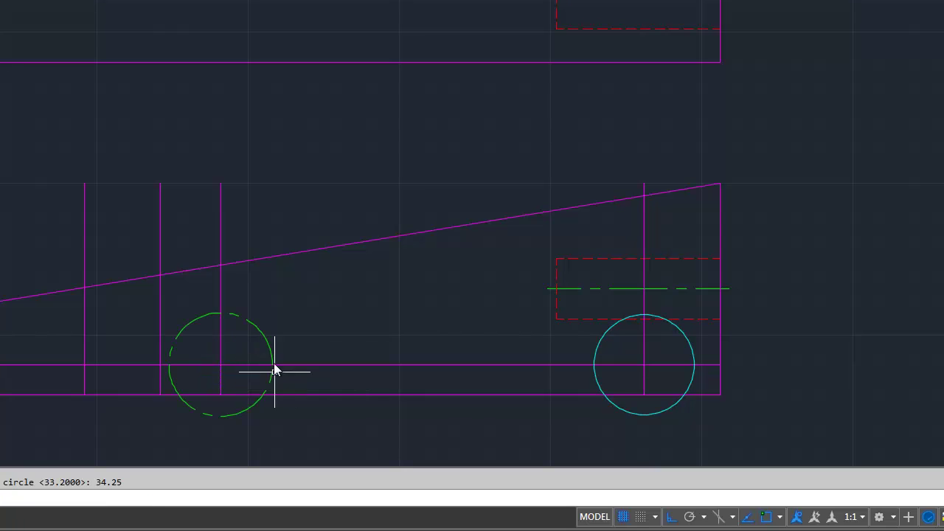
left_click(246, 322)
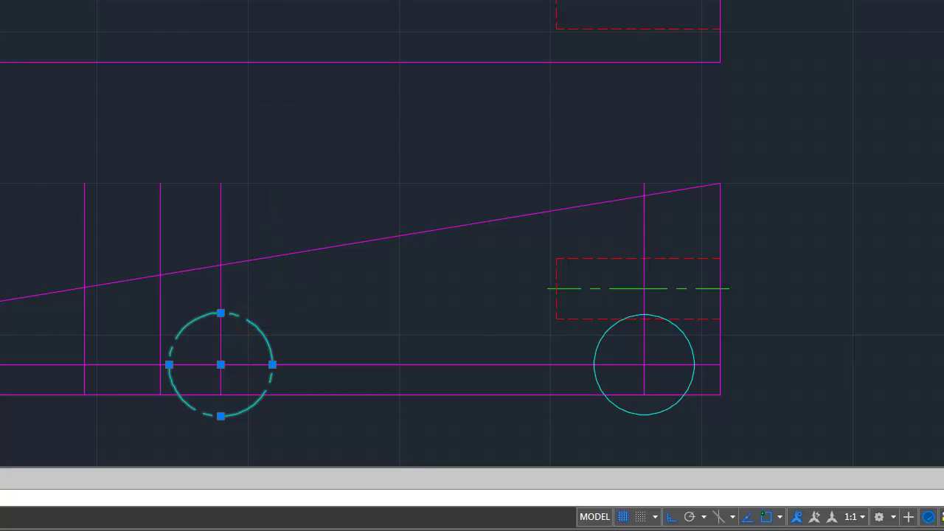
key("Escape")
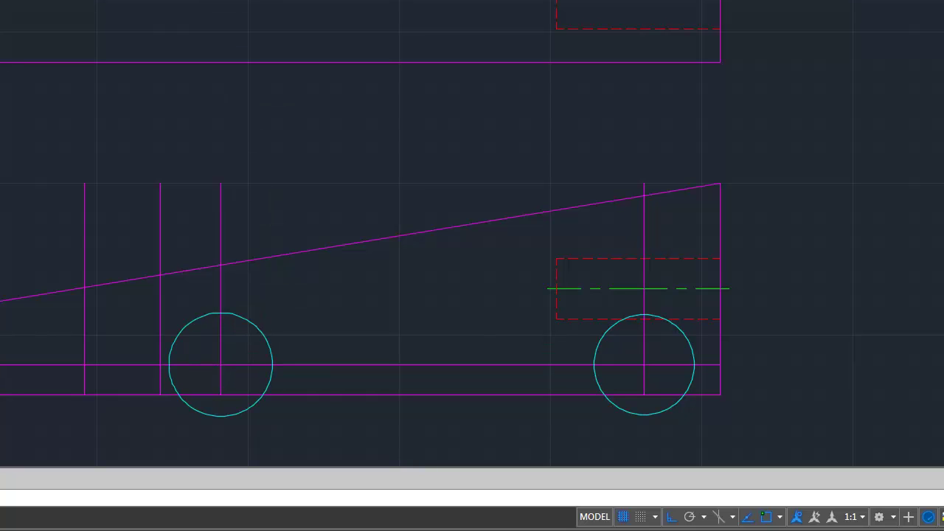
left_click(231, 415)
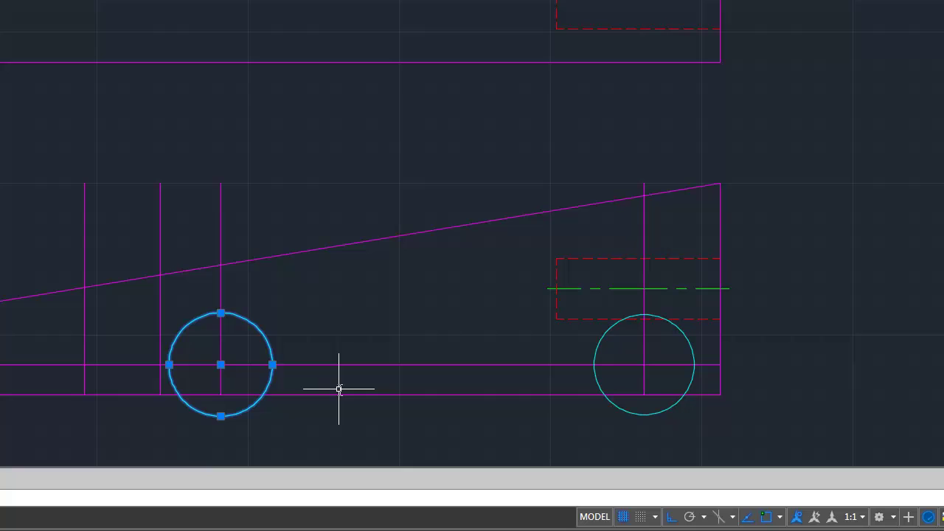
type("c")
key("Return")
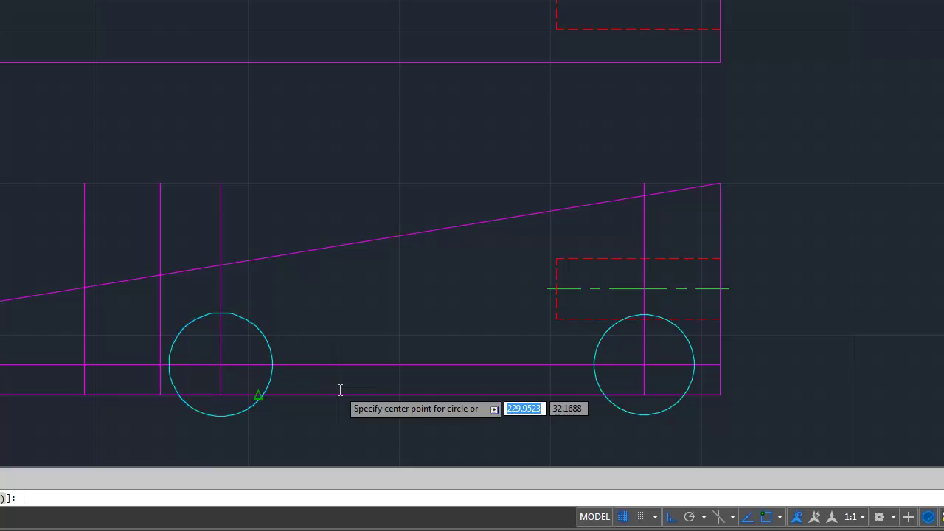
Step: Erase the extra vertical construction line just left of the left wheel
left_click(161, 263)
key("Escape")
left_click(161, 256)
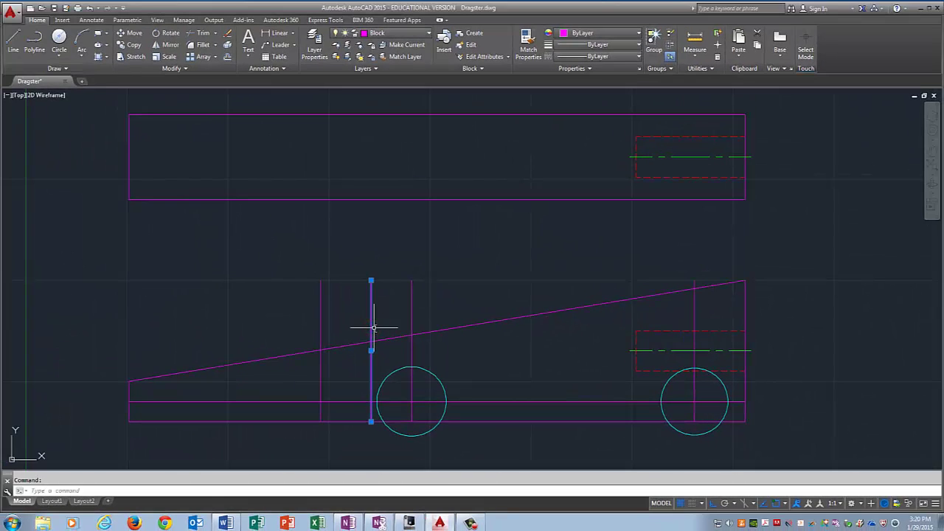
key("Delete")
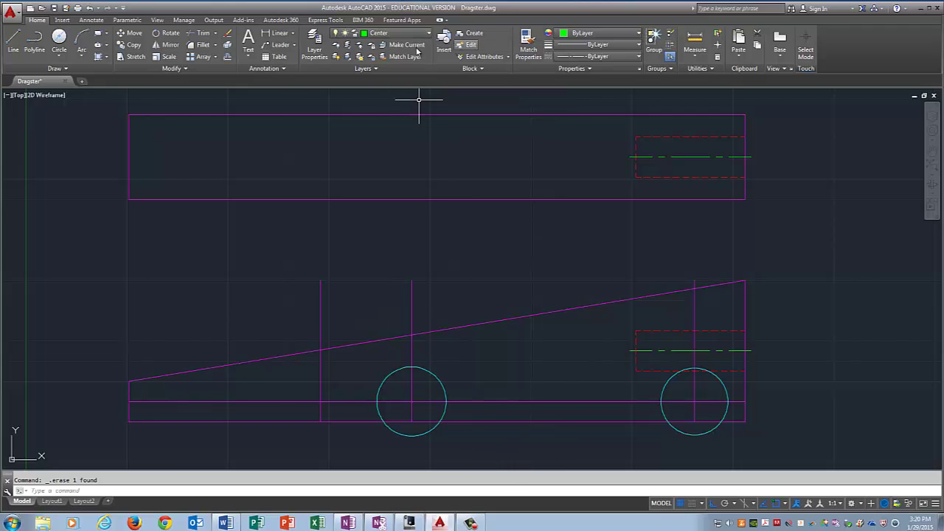
scroll(701, 456, "up", 2)
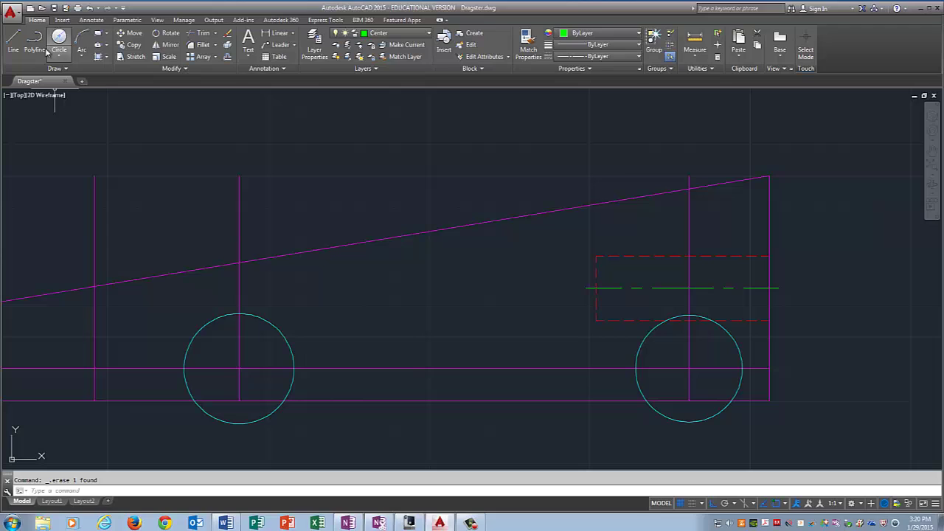
Step: Start a line with endpoint, midpoint, center, quadrant and intersection snaps enabled
left_click(10, 42)
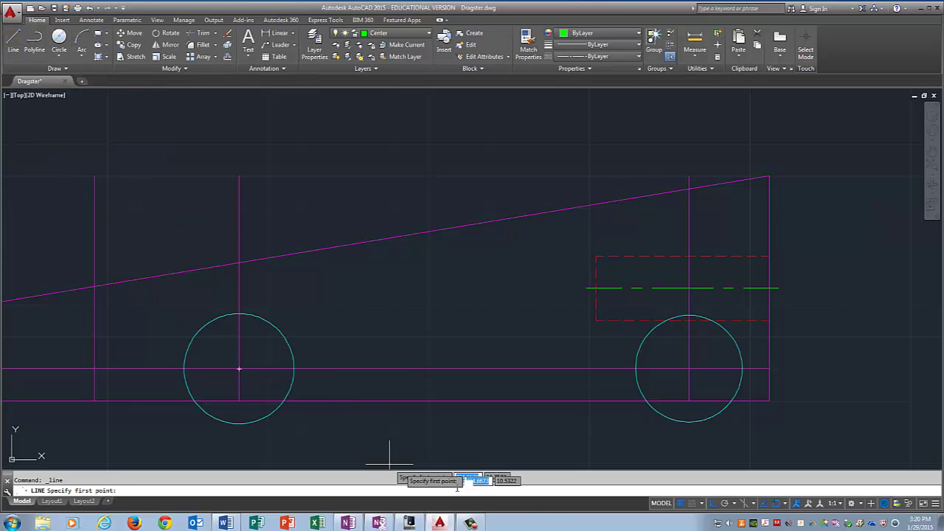
left_click(785, 503)
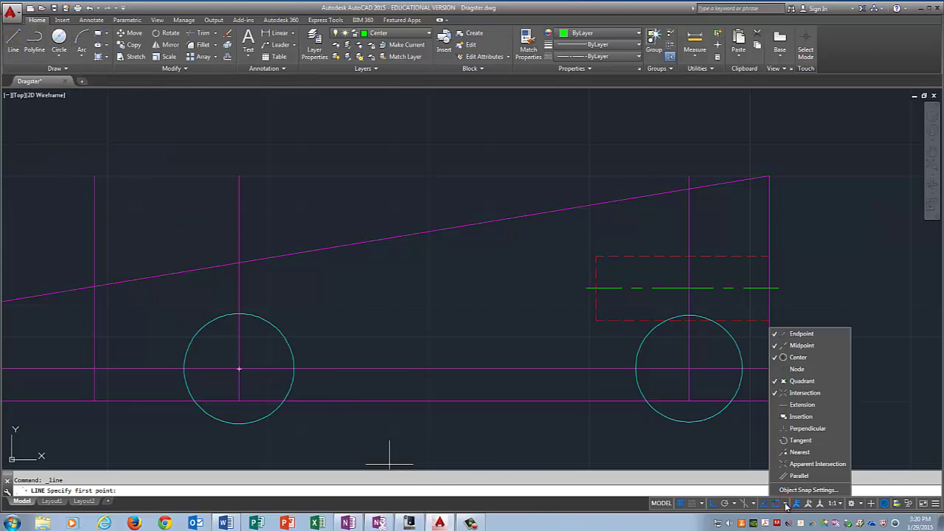
left_click(808, 489)
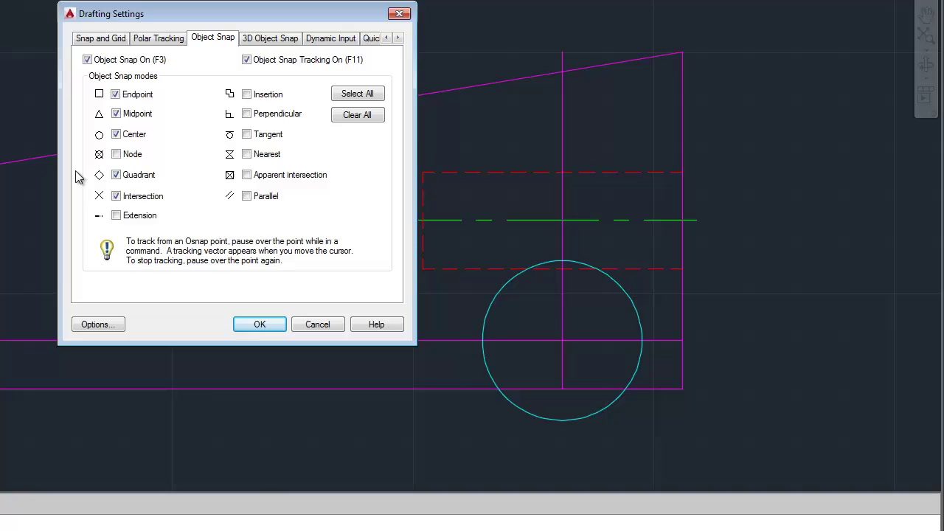
left_click(259, 324)
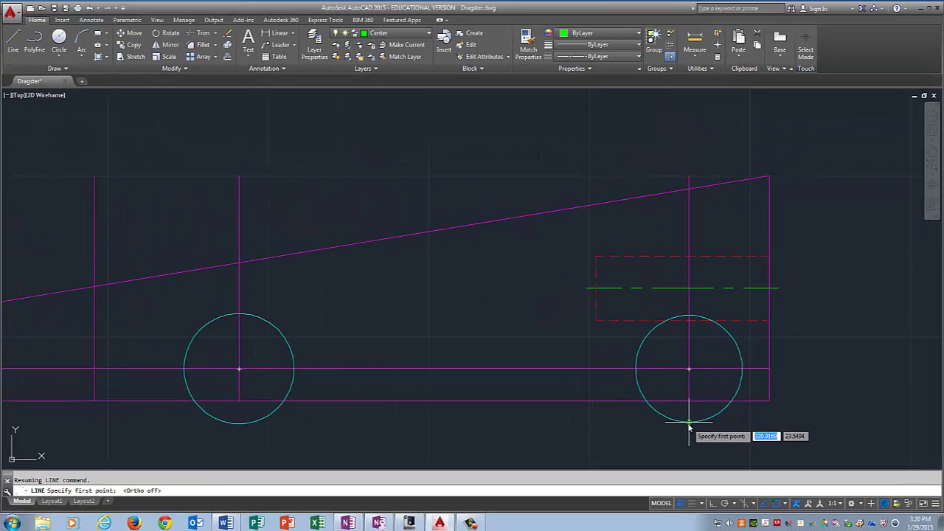
Step: Draw an Ortho horizontal line from the right wheel's bottom quadrant to left of the left wheel
left_click(689, 423)
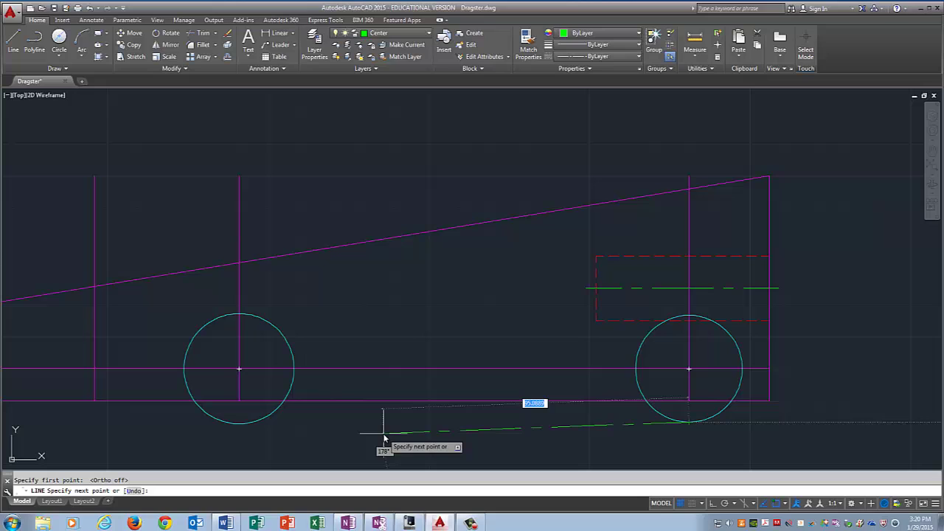
key("F8")
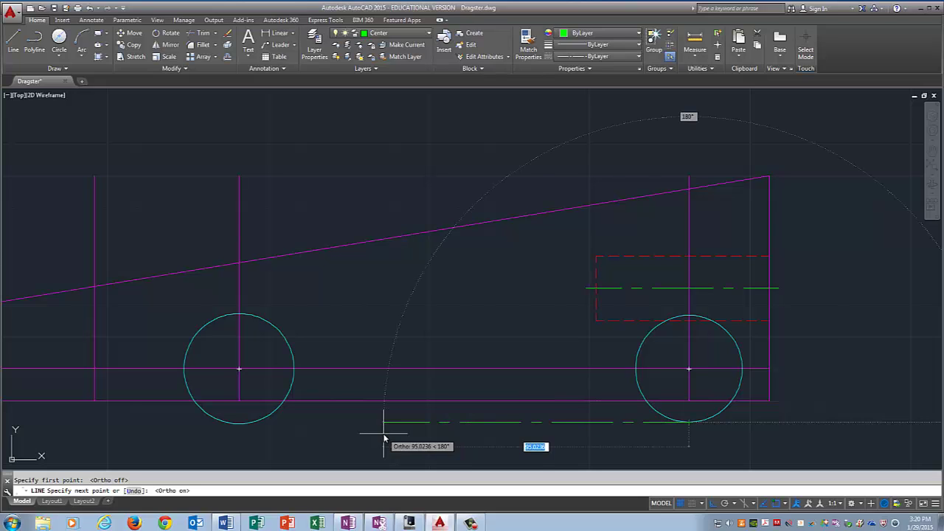
left_click(154, 407)
key("Escape")
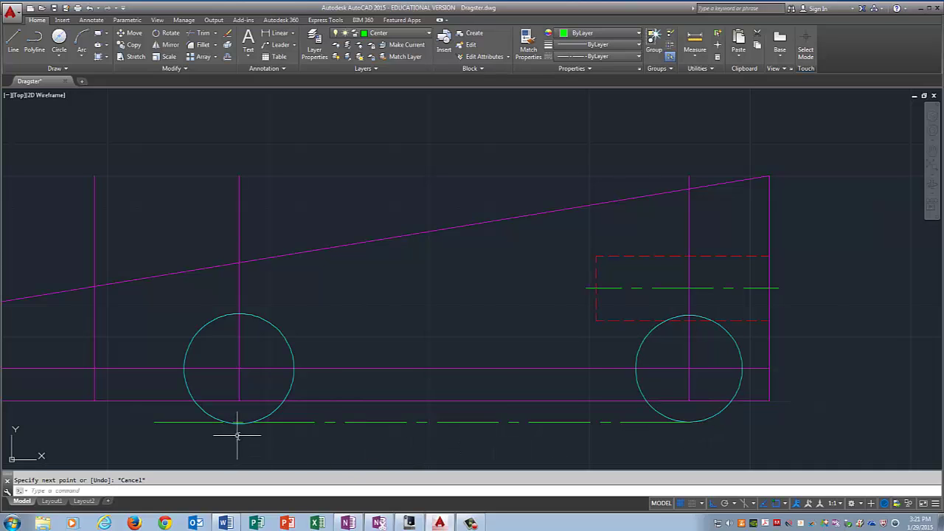
scroll(237, 435, "down", 2)
scroll(237, 436, "up", 6)
scroll(238, 436, "down", 6)
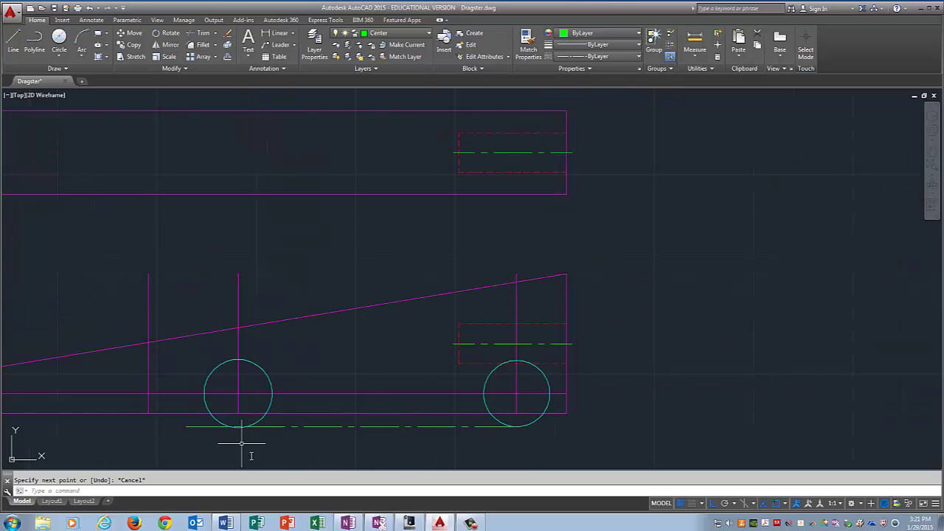
scroll(247, 447, "up", 4)
scroll(243, 446, "down", 2)
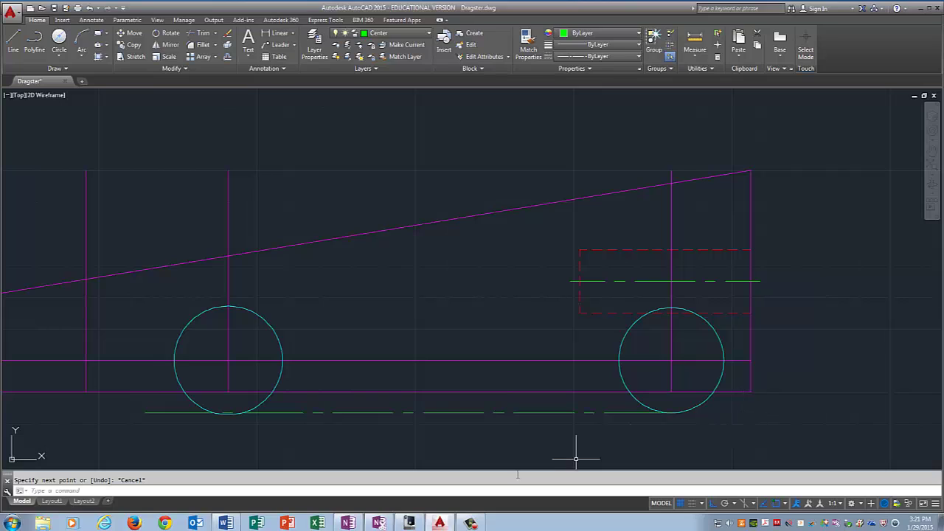
Step: Make Hidden the current layer
left_click(387, 33)
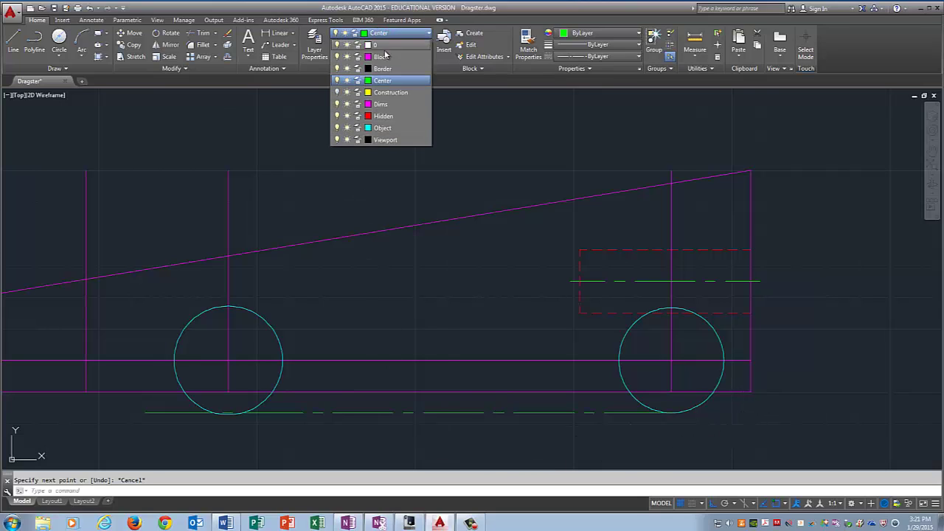
left_click(380, 104)
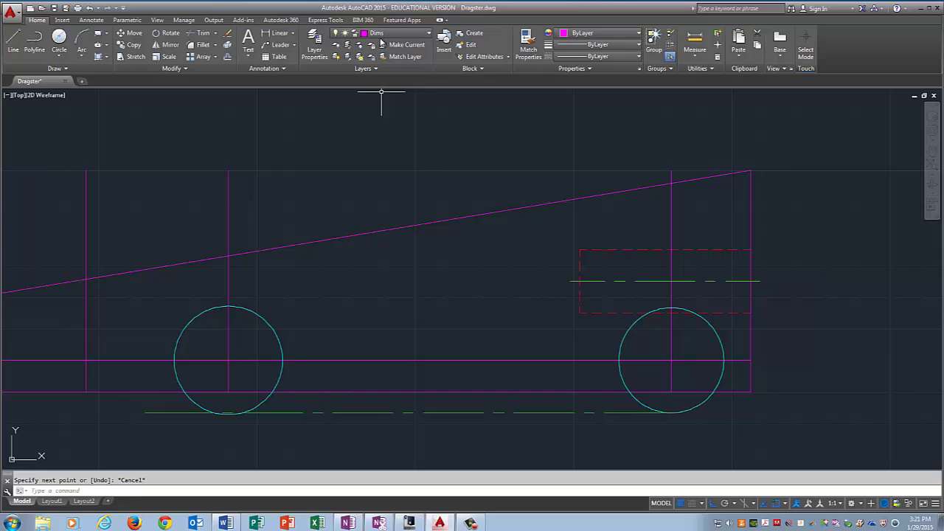
left_click(381, 36)
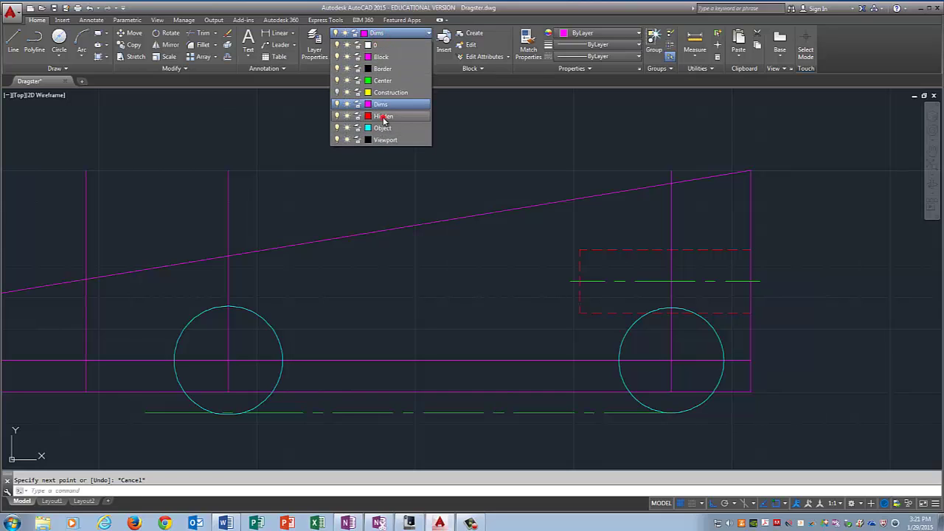
left_click(382, 116)
scroll(239, 436, "down", 2)
scroll(240, 433, "up", 4)
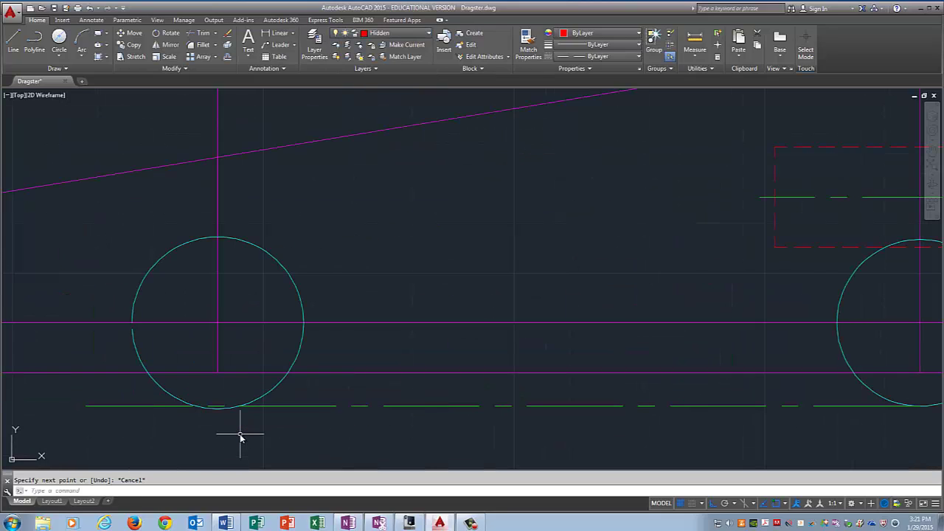
scroll(240, 433, "up", 2)
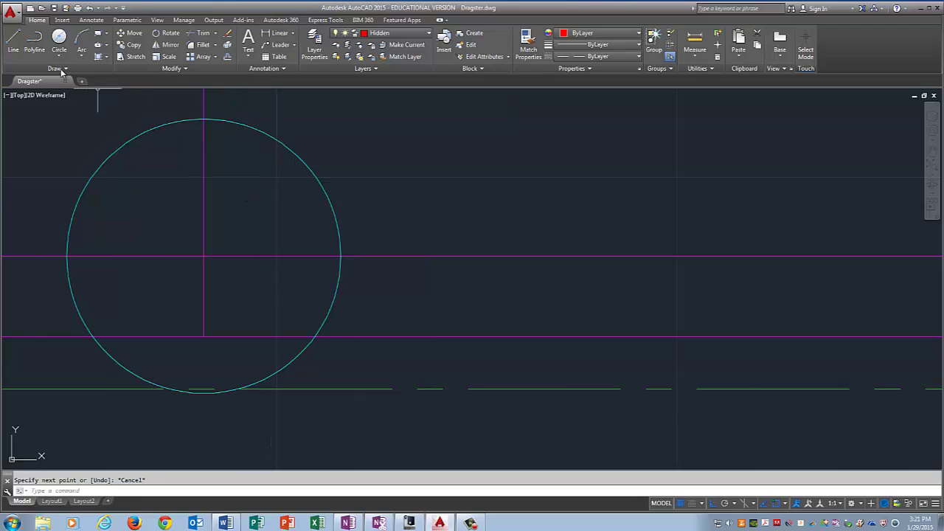
Step: Draw a hidden line from the left wheel's bottom past the right wheel, then delete the green centre line
left_click(13, 38)
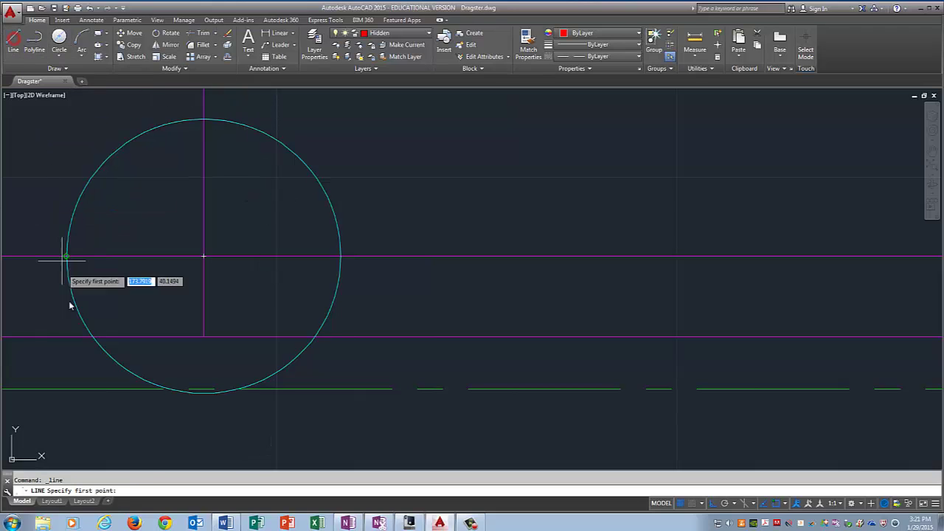
left_click(204, 394)
scroll(282, 399, "up", 2)
scroll(295, 402, "down", 6)
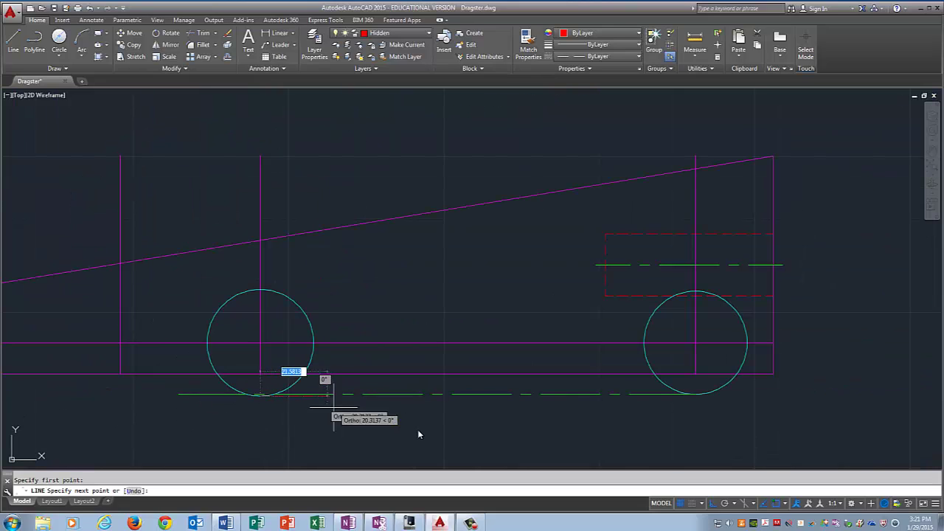
left_click(776, 416)
key("Return")
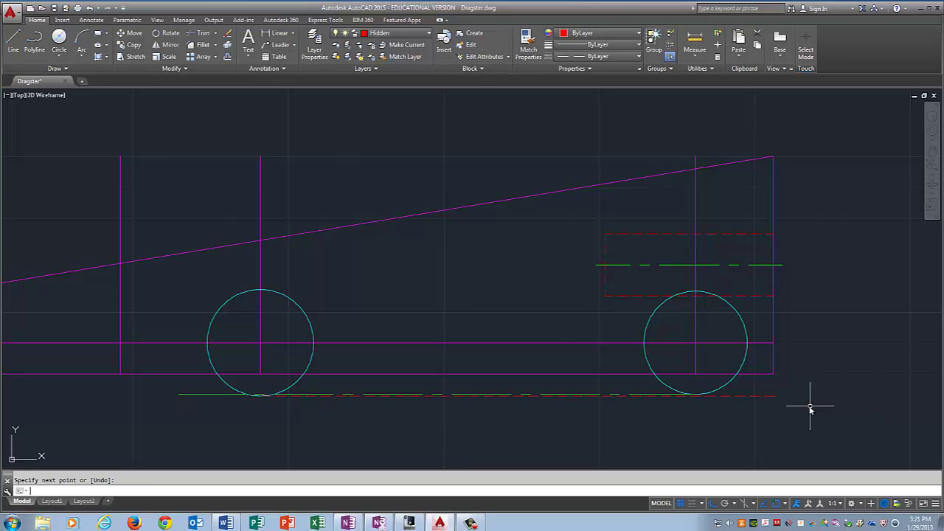
left_click(487, 395)
key("Delete")
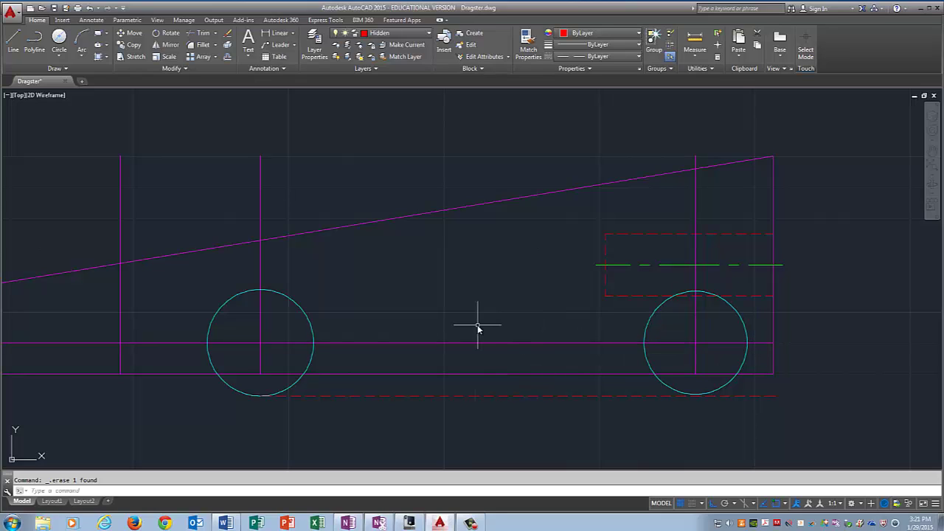
Step: Extend the right wheel's vertical line down to the dashed hidden line with EX
type("extend")
key("Return")
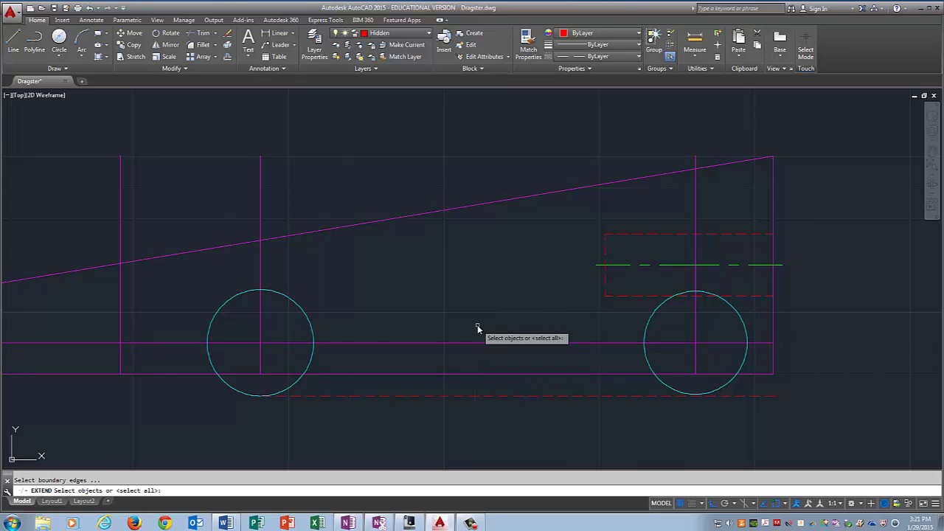
left_click(601, 395)
key("Return")
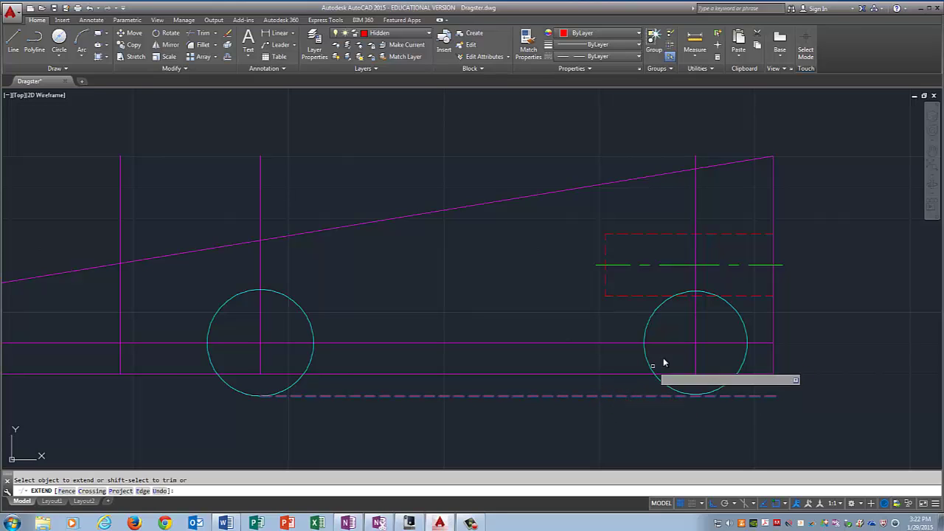
left_click(696, 332)
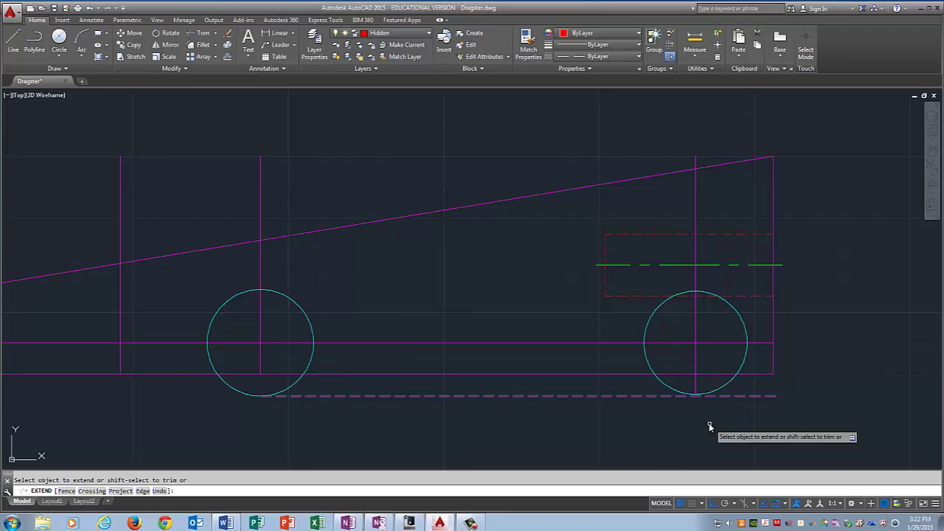
scroll(709, 426, "up", 6)
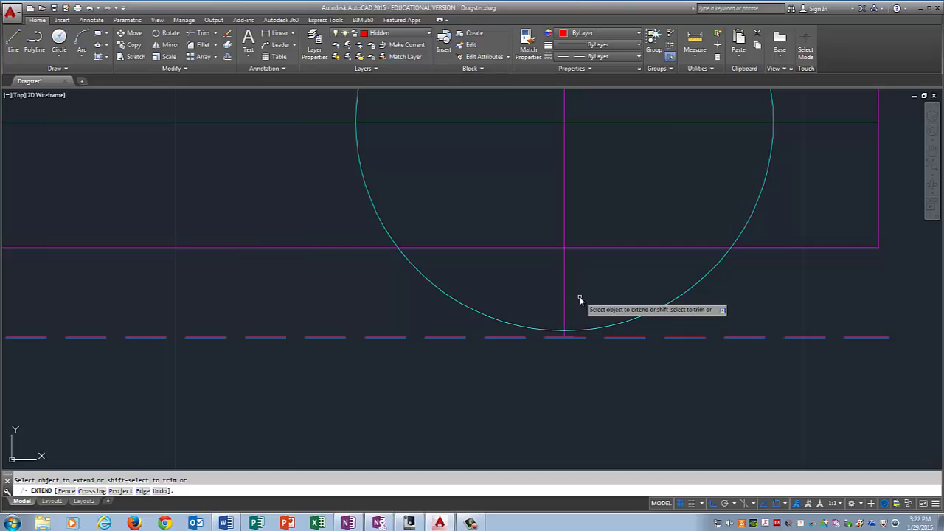
key("Return")
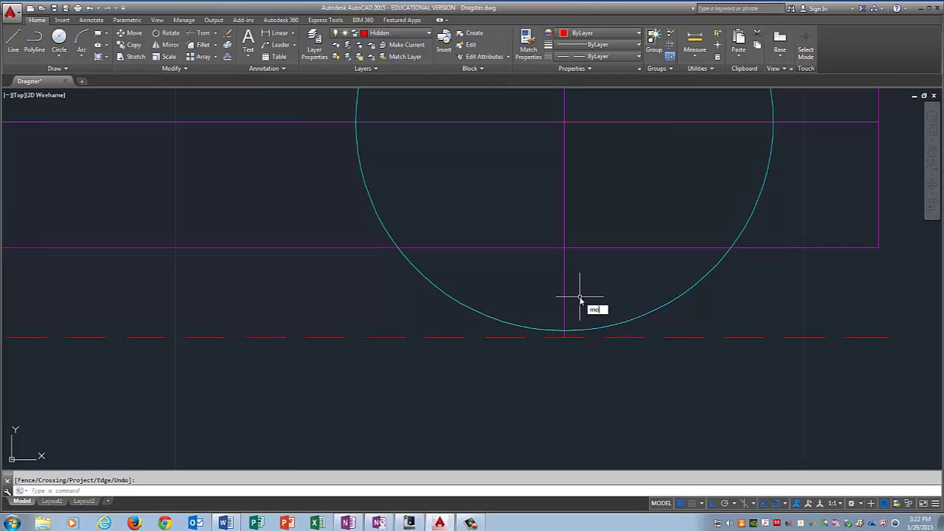
Step: Move the right wheel circle down so its bottom quadrant sits on the dashed line
key("Return")
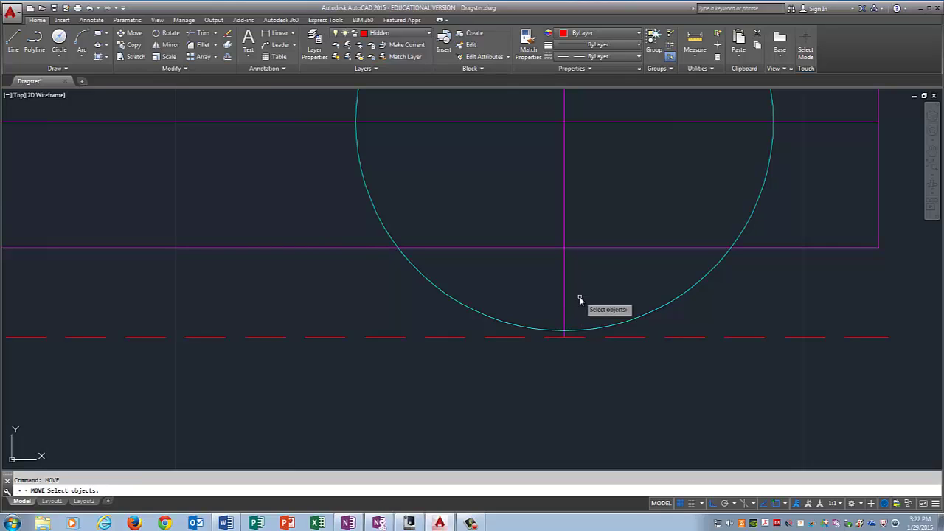
left_click(617, 324)
key("Return")
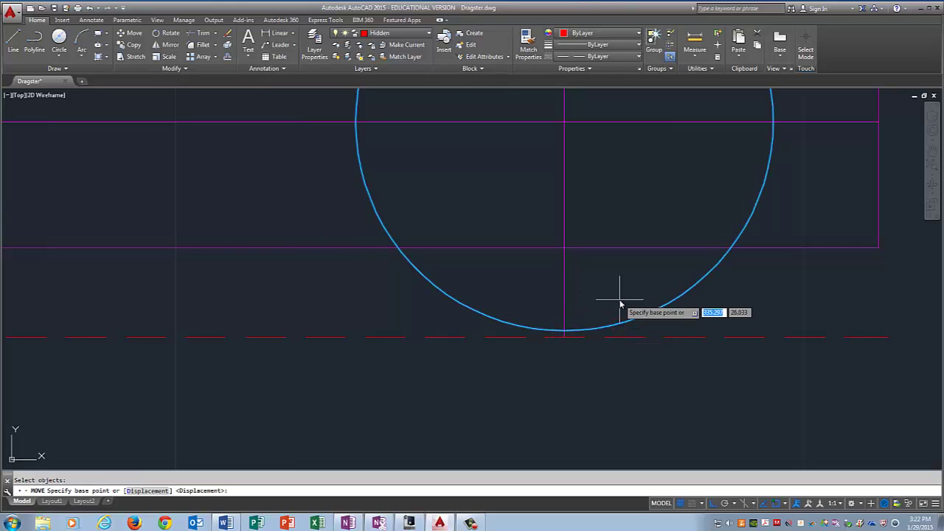
left_click(564, 331)
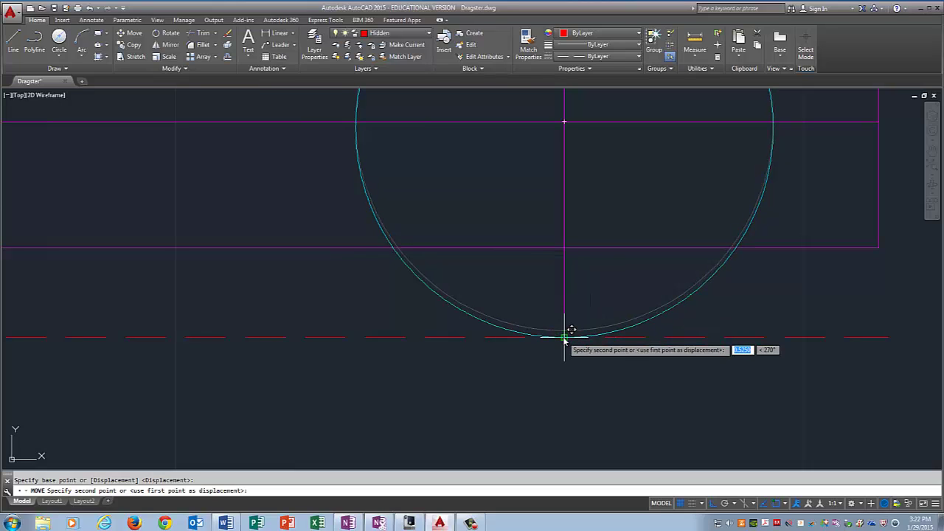
left_click(564, 337)
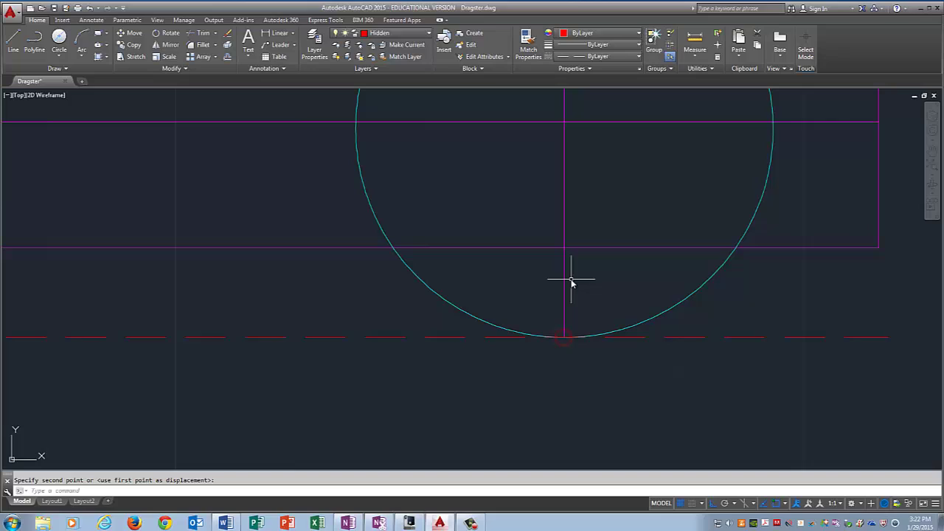
key("Escape")
key("Escape")
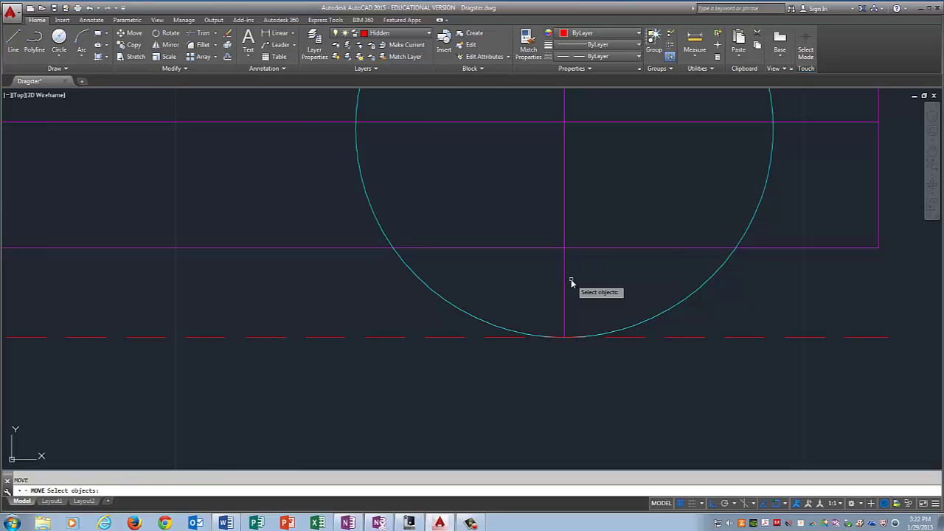
Step: Erase the red dashed ground line
left_click(740, 337)
key("Delete")
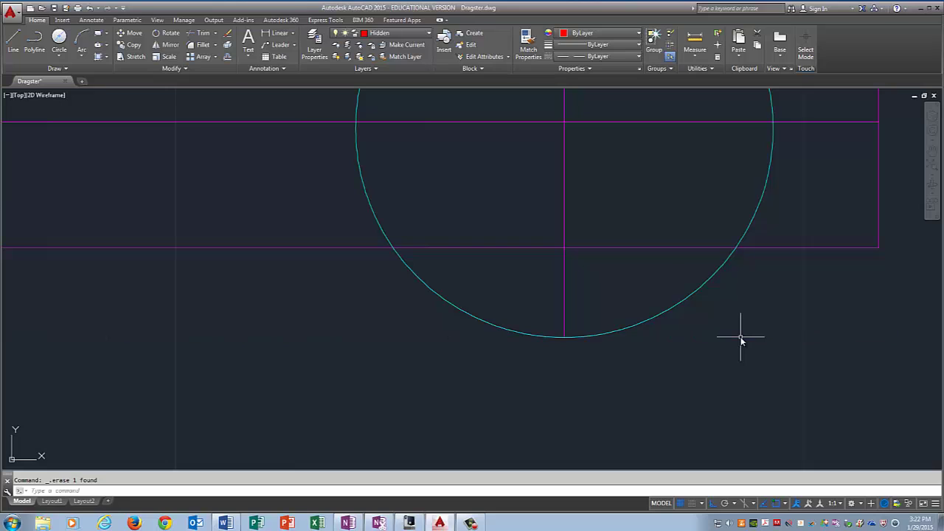
scroll(741, 333, "up", 2)
scroll(680, 311, "down", 5)
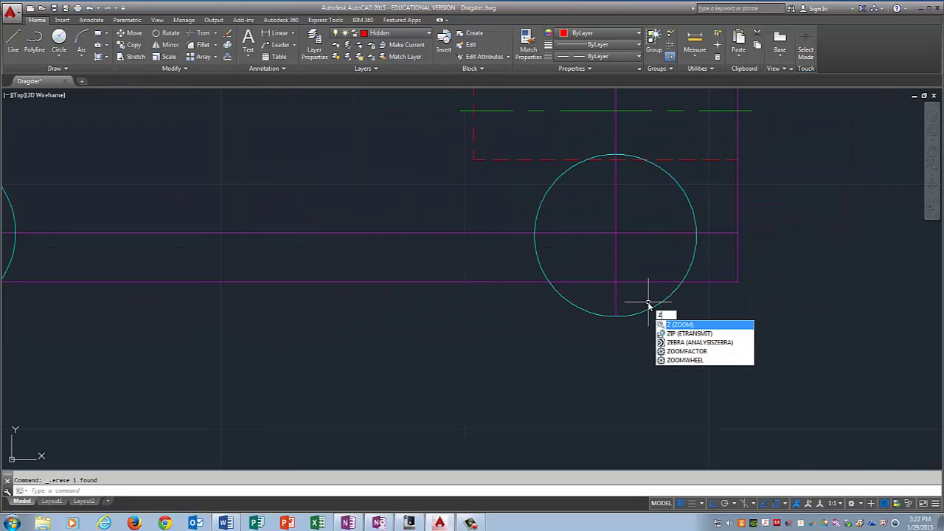
Step: Zoom to ALL so the top and side views with both wheel circles fit on screen
key("Return")
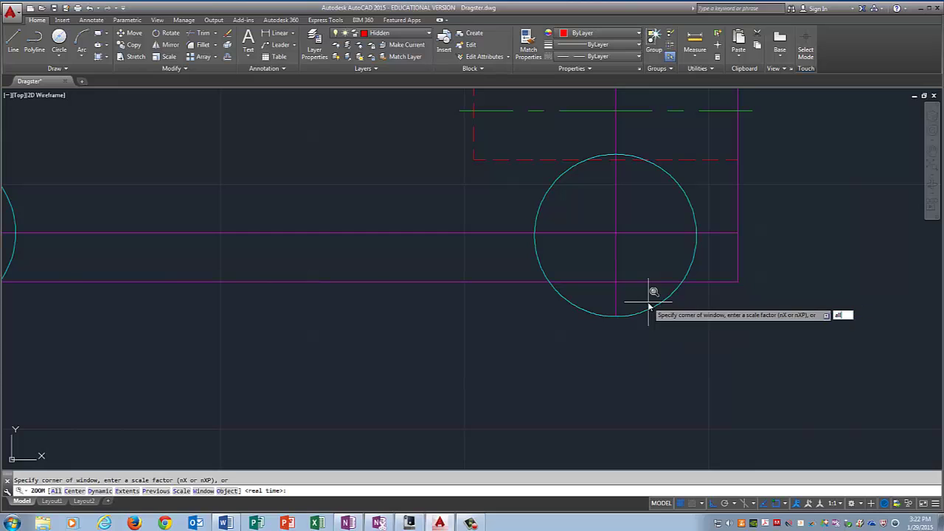
type("all")
key("Return")
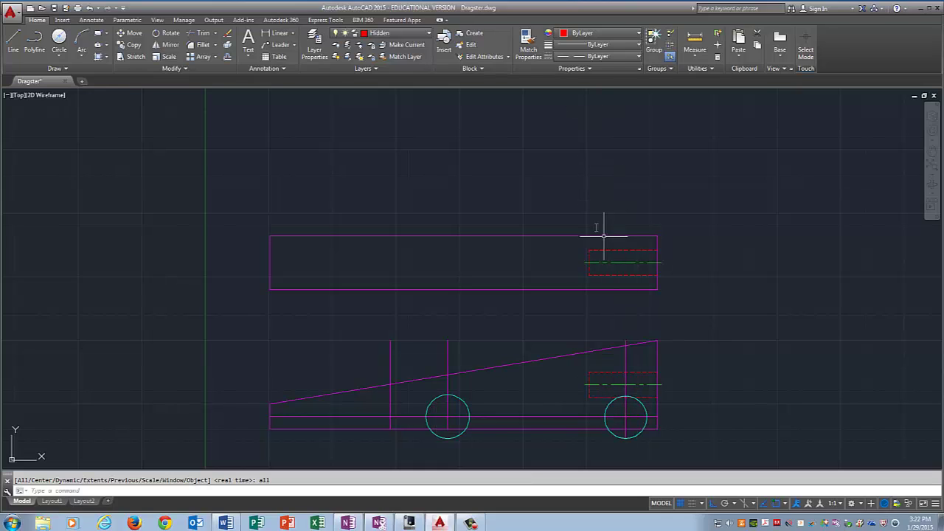
left_click(394, 35)
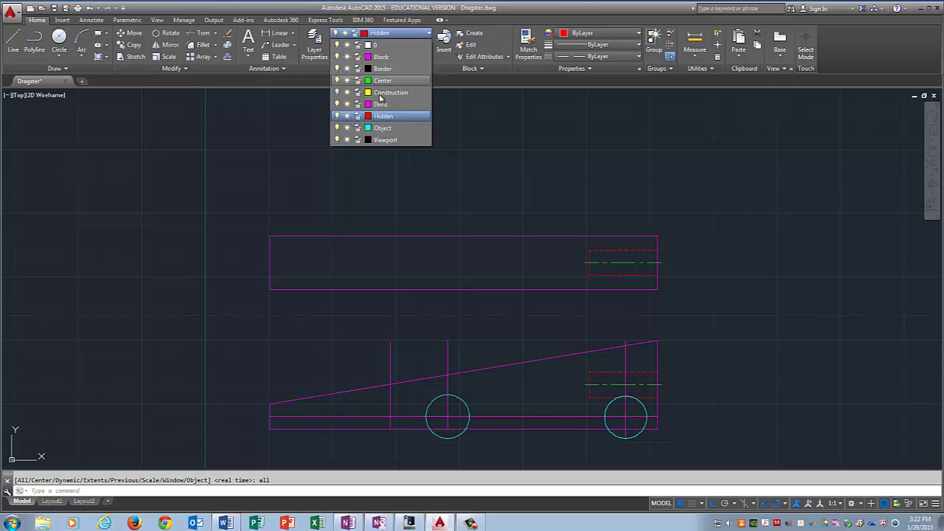
Step: On the Object layer, draw a vertical projection line from the right wheel's side up past the top view
left_click(380, 130)
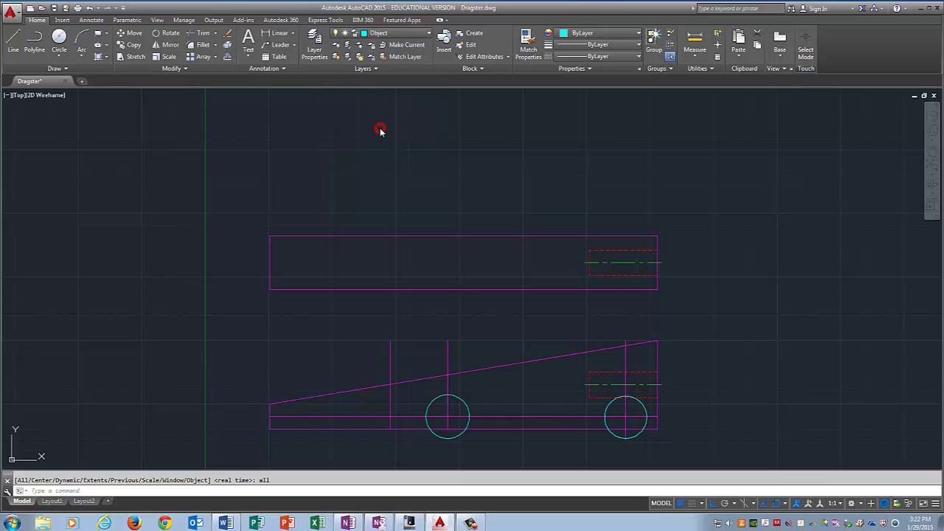
left_click(13, 41)
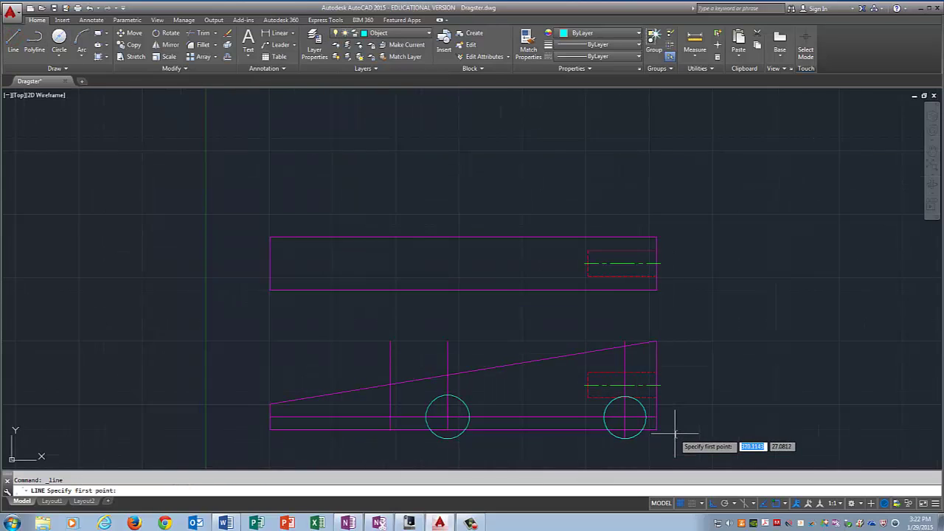
scroll(677, 437, "up", 2)
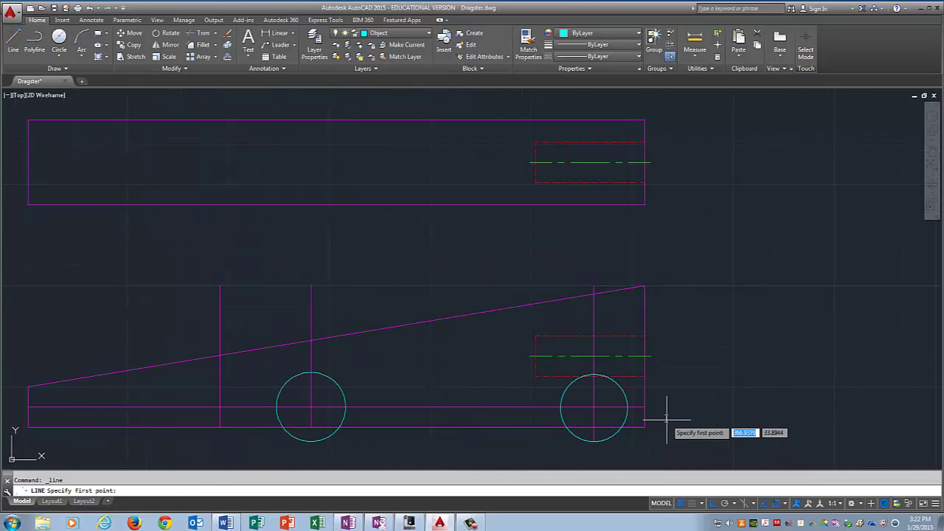
left_click(627, 410)
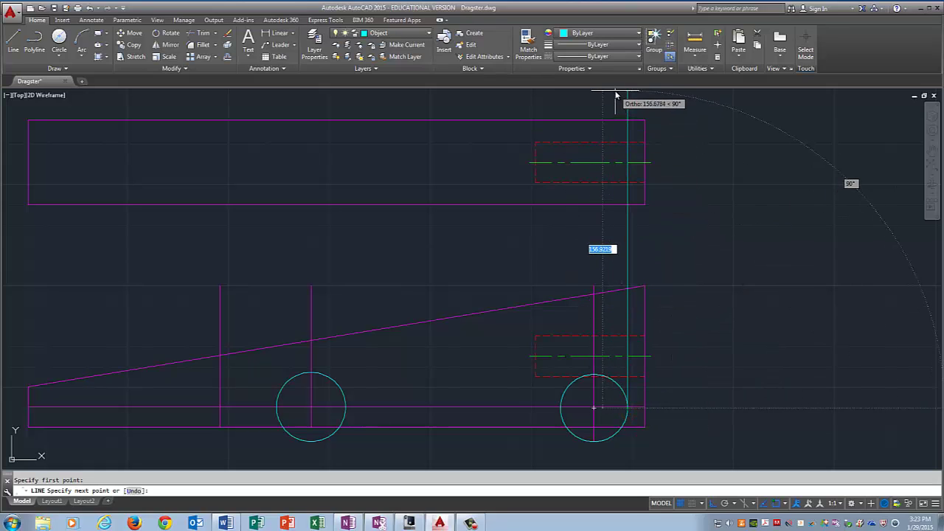
scroll(613, 99, "up", 3)
scroll(614, 104, "down", 3)
scroll(614, 104, "down", 3)
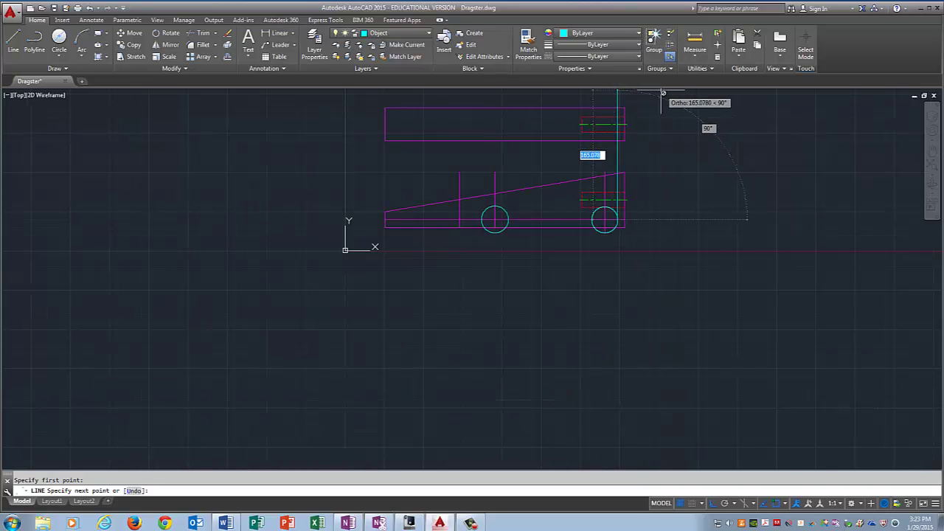
left_click(931, 151)
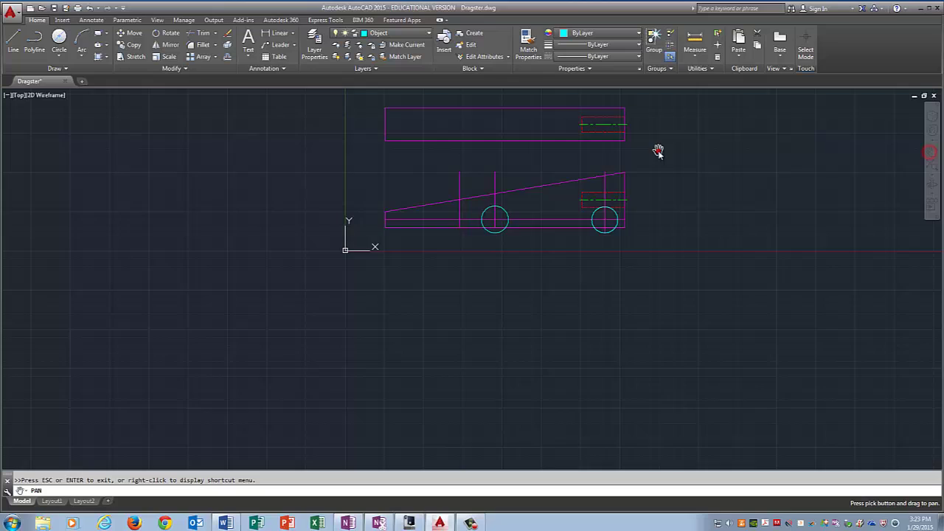
left_click_drag(657, 152, 639, 291)
right_click(585, 213)
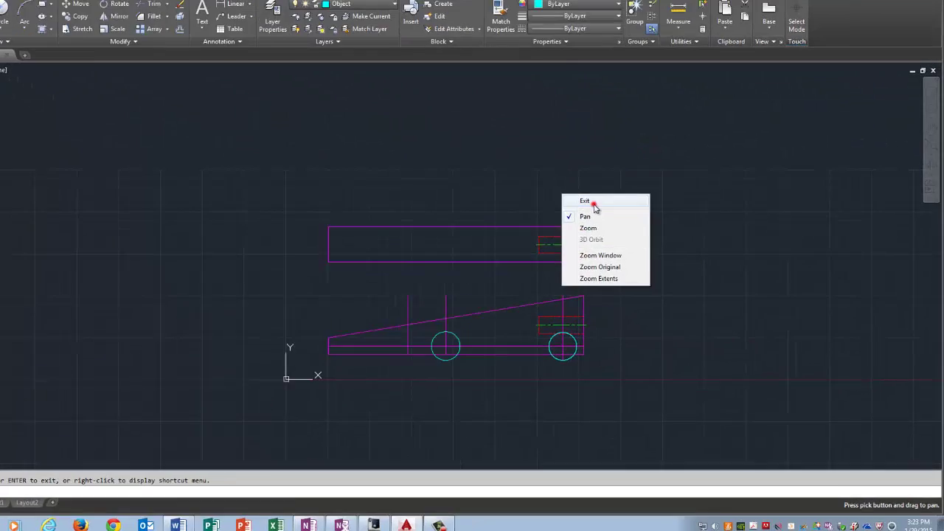
left_click(603, 217)
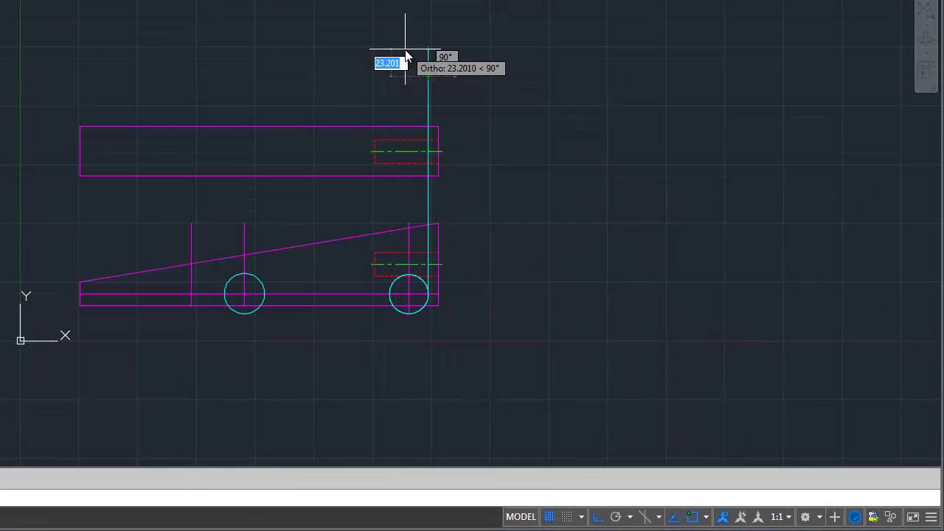
left_click(428, 75)
key("Return")
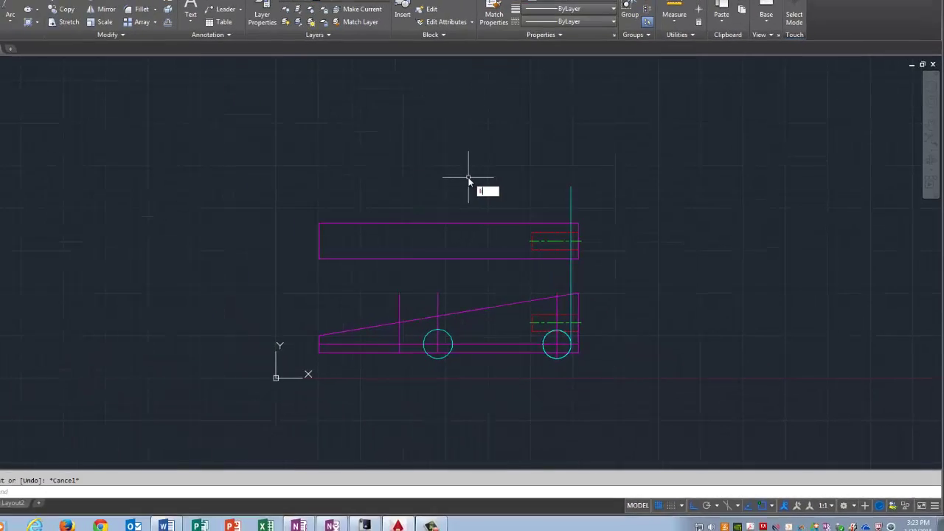
Step: Start a second vertical line at the rear wheel's edge, then end the line command
key("Return")
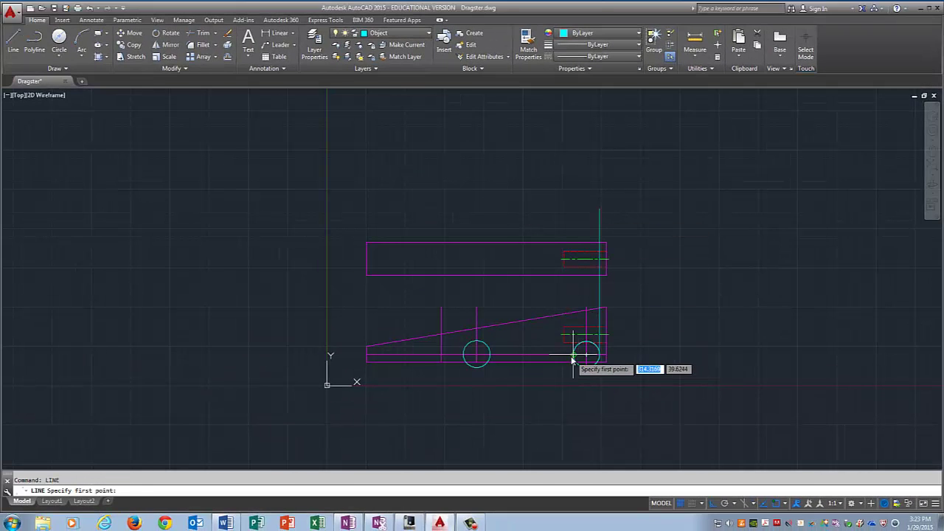
left_click(573, 359)
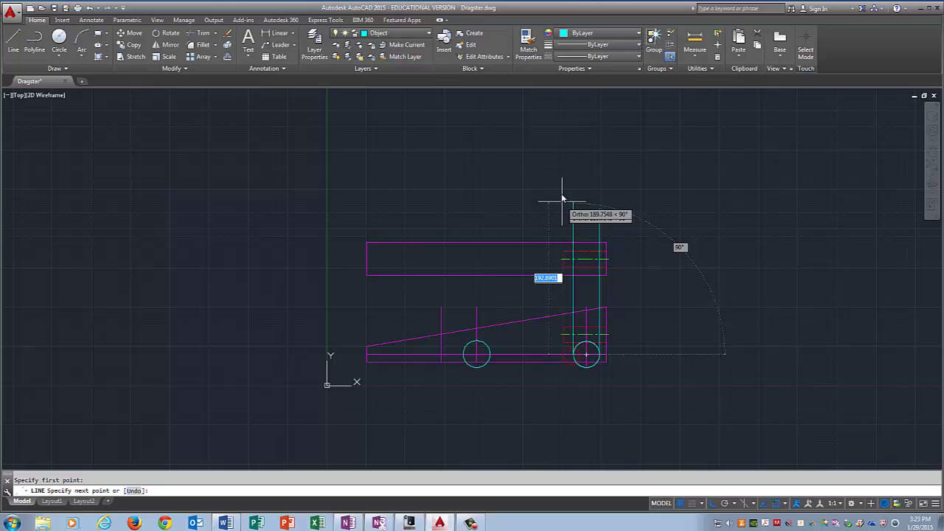
key("Escape")
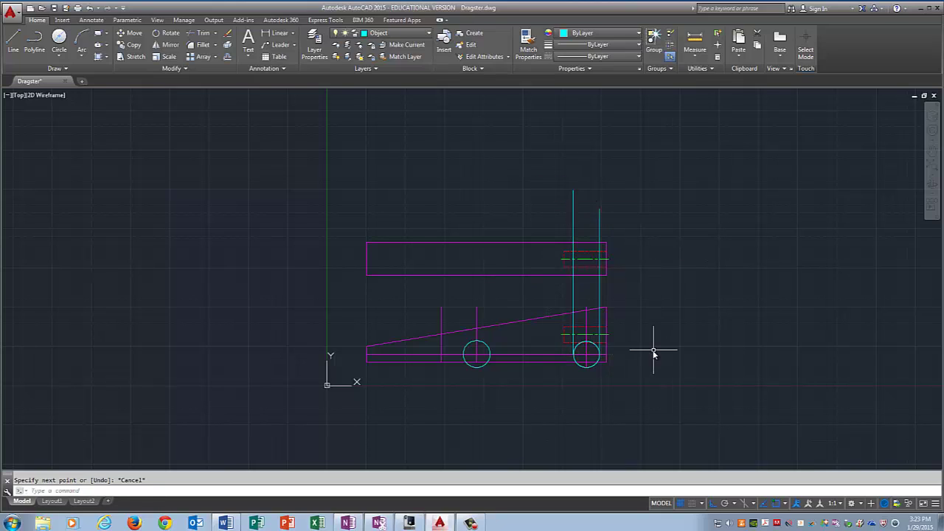
scroll(652, 354, "up", 2)
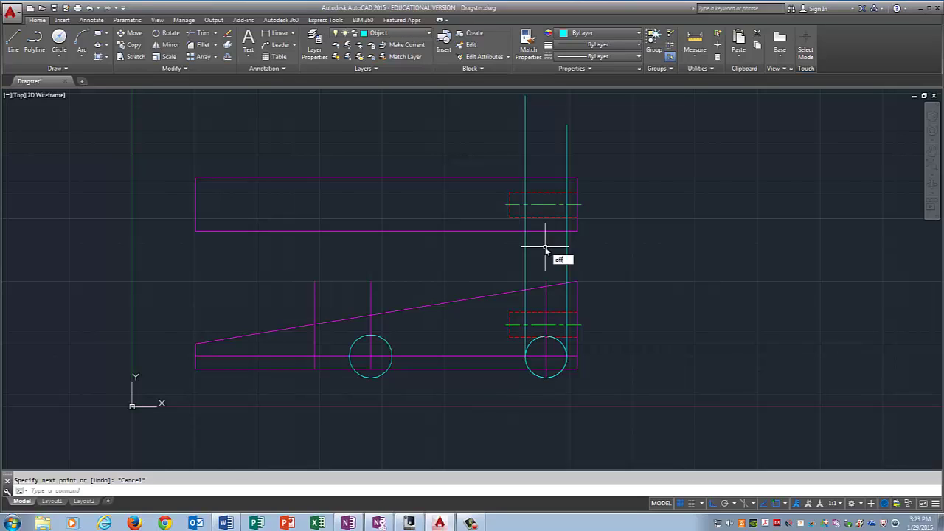
Step: Offset the top-view rectangle's bottom edge downward and top edge upward by 19.7
key("Return")
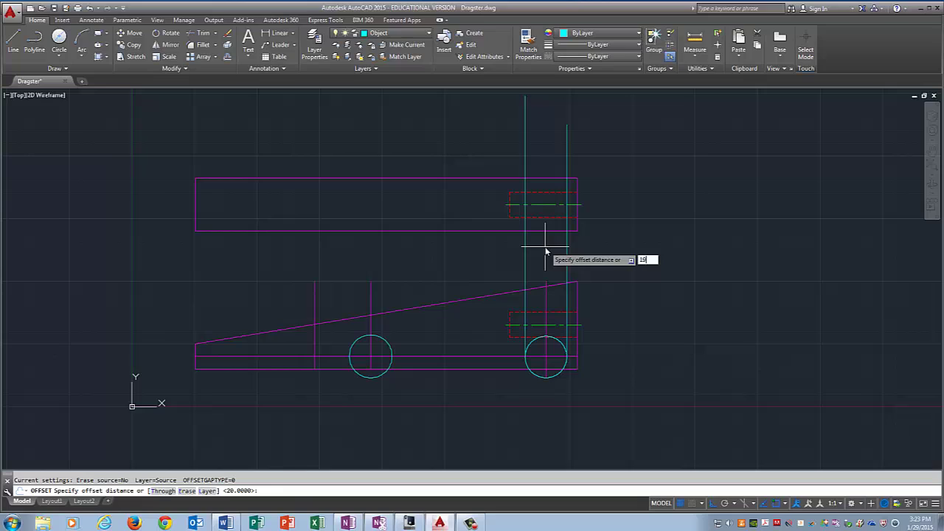
key("Return")
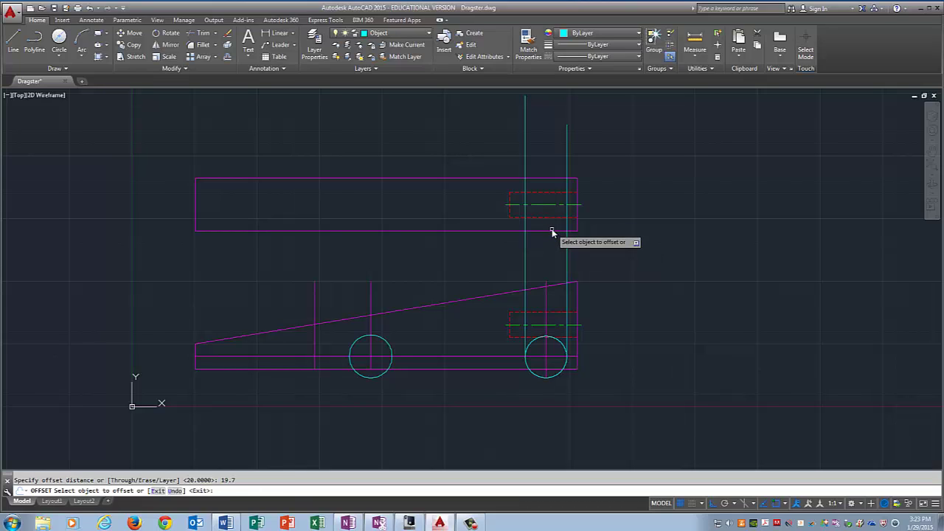
left_click(551, 230)
left_click(559, 258)
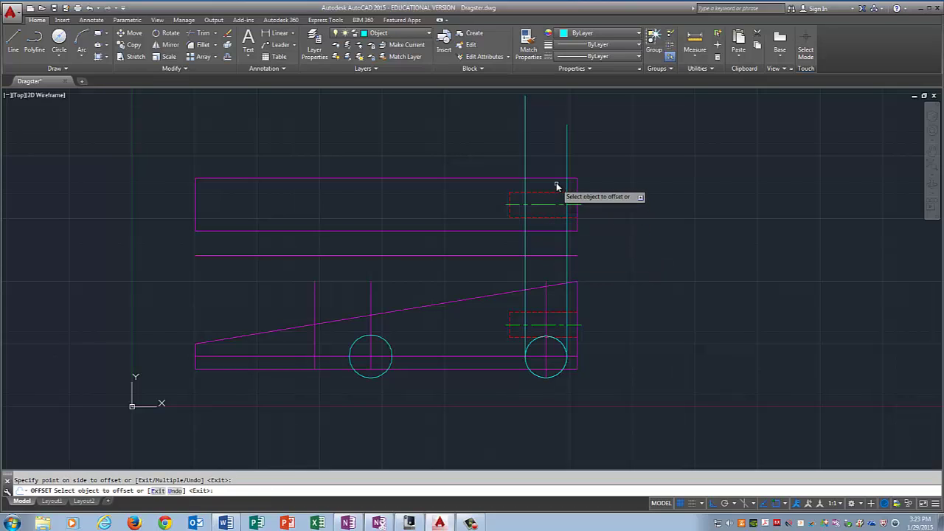
left_click(553, 178)
left_click(545, 137)
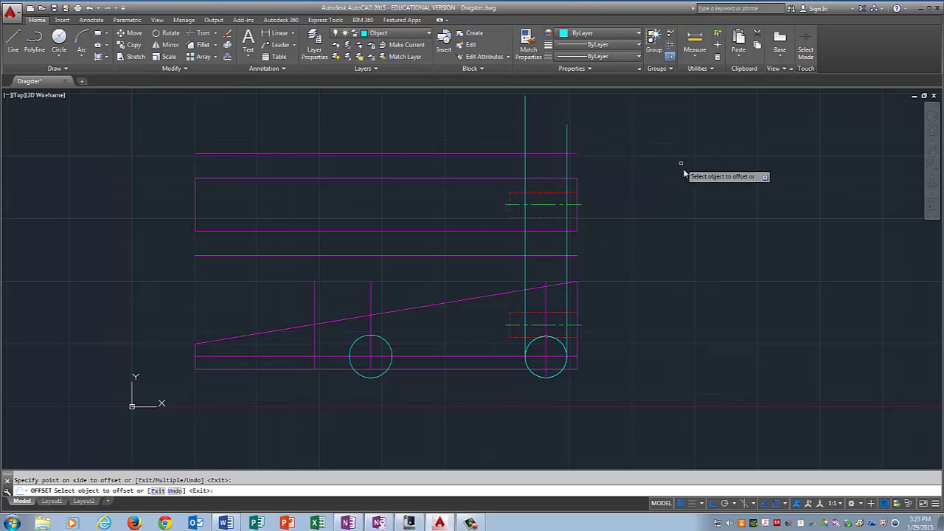
key("Return")
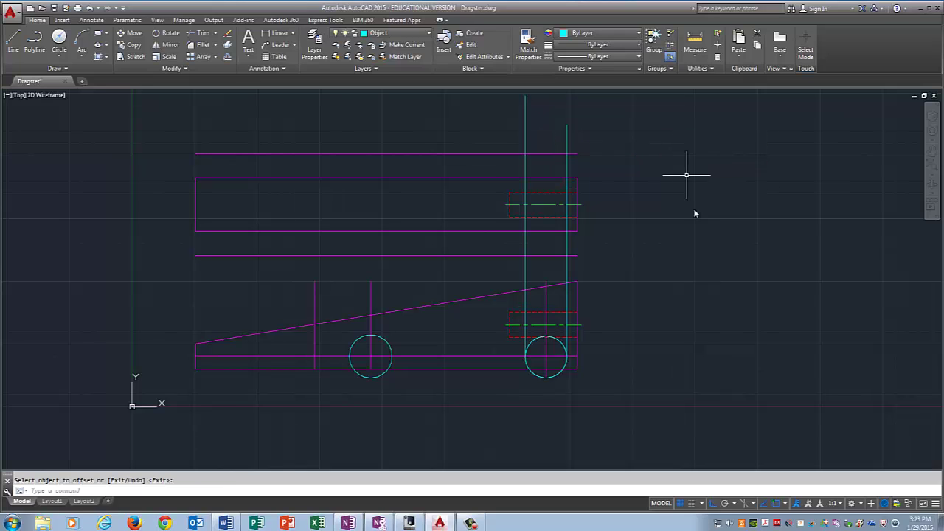
scroll(577, 268, "down", 2)
scroll(578, 268, "up", 2)
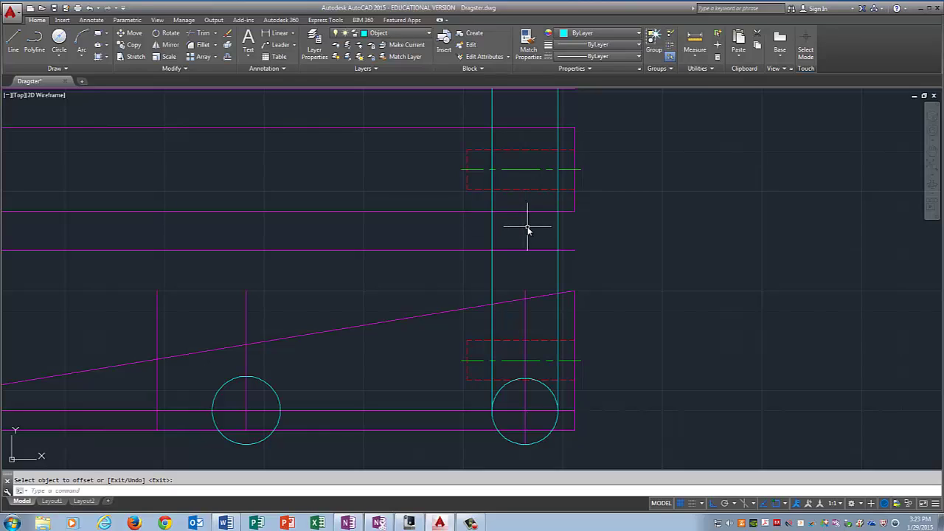
Step: Offset the rectangle's bottom edge down and top edge up by 3.7
key("Return")
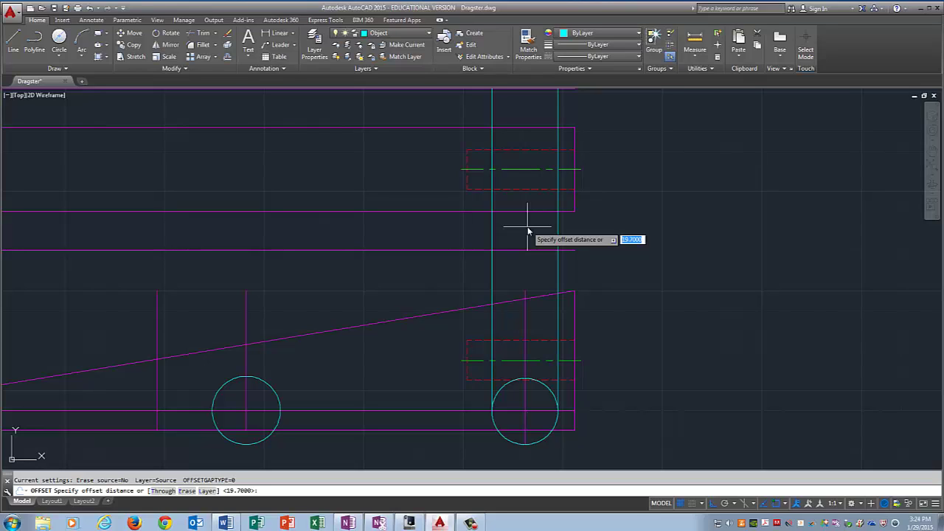
key("Return")
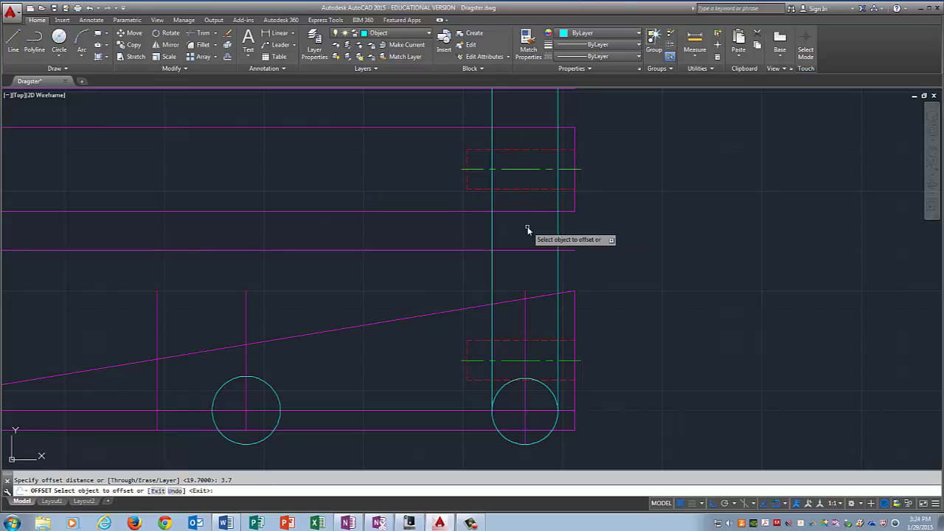
left_click(529, 210)
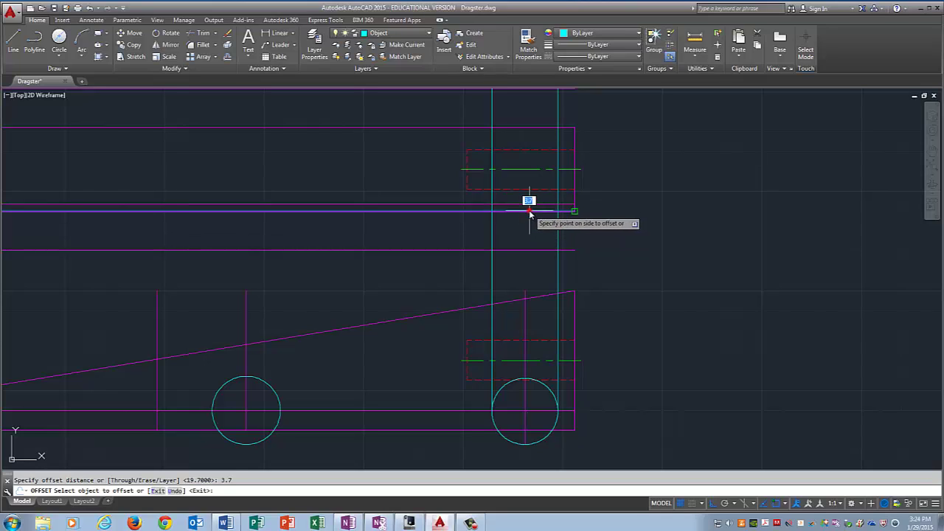
left_click(528, 237)
left_click(522, 128)
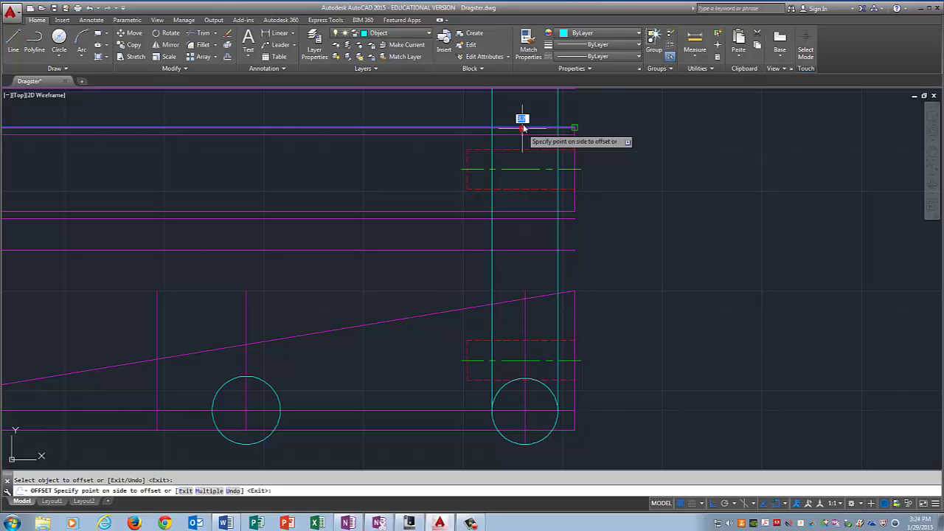
left_click(522, 121)
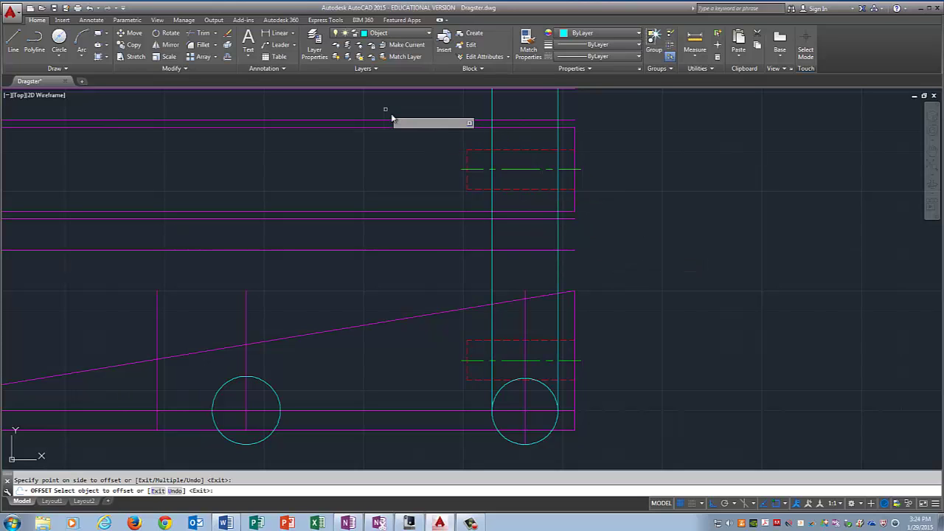
Step: Put the four new horizontal offset lines on the Object layer
scroll(391, 118, "down", 2)
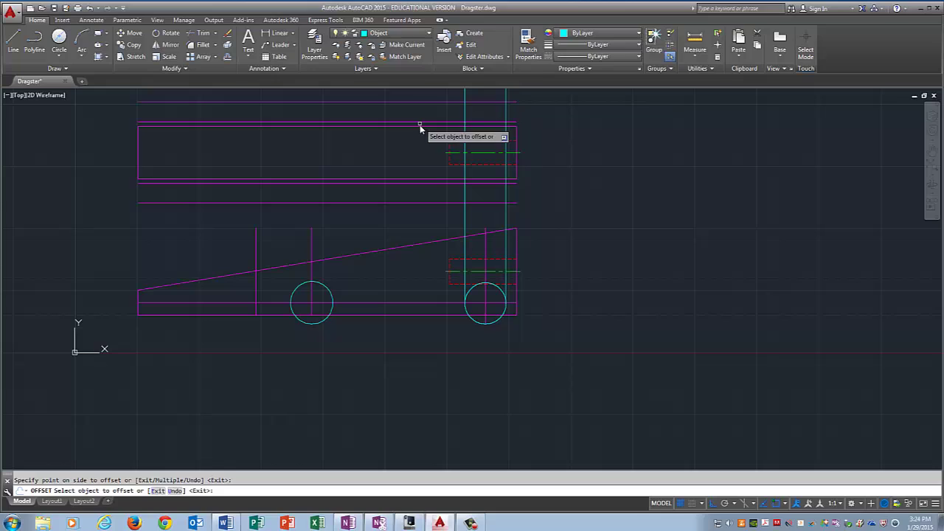
key("Escape")
left_click(418, 202)
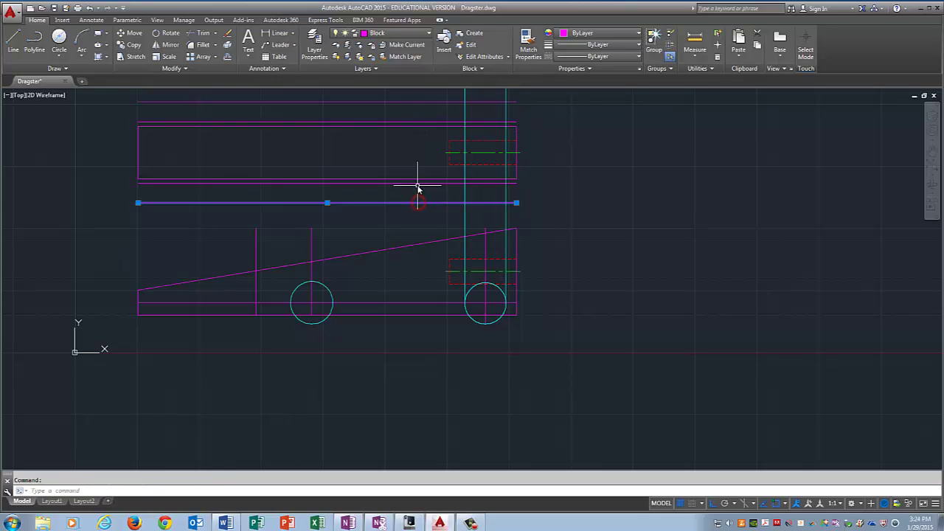
left_click(416, 183)
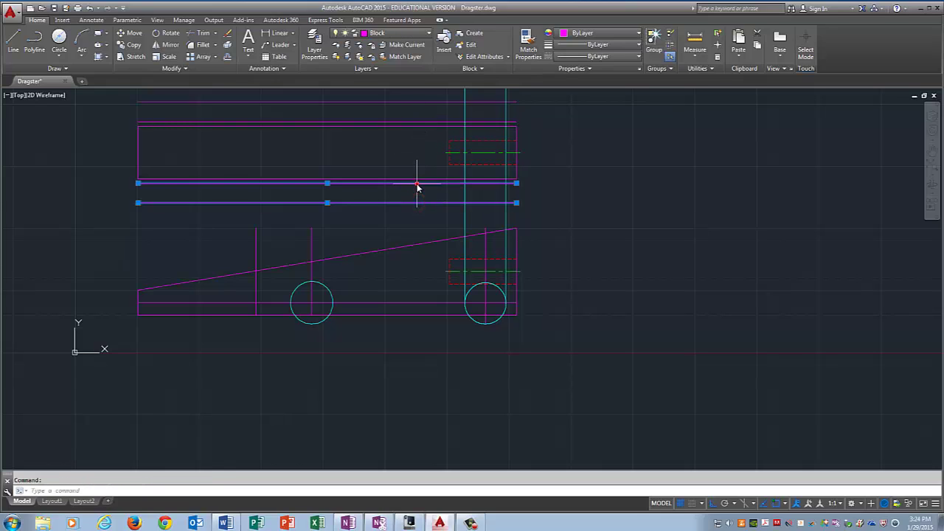
left_click(419, 121)
left_click(420, 101)
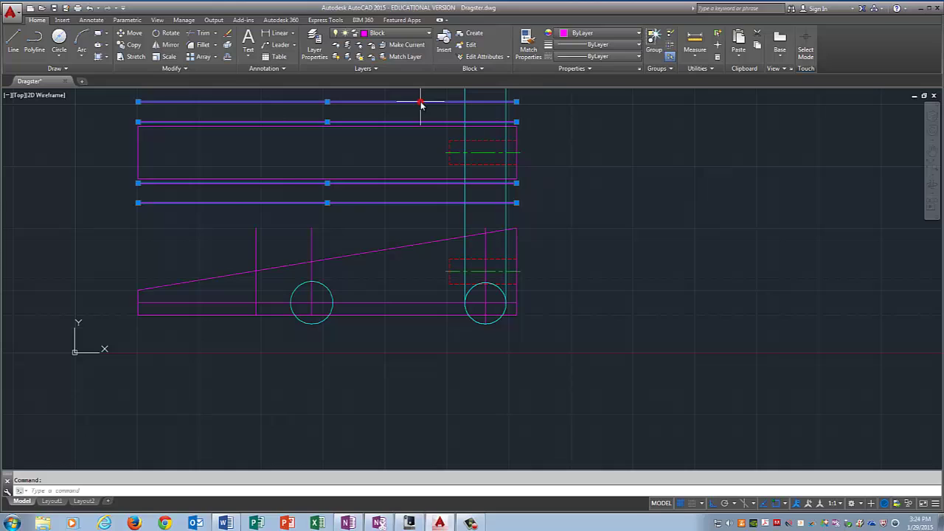
left_click(396, 33)
left_click(391, 131)
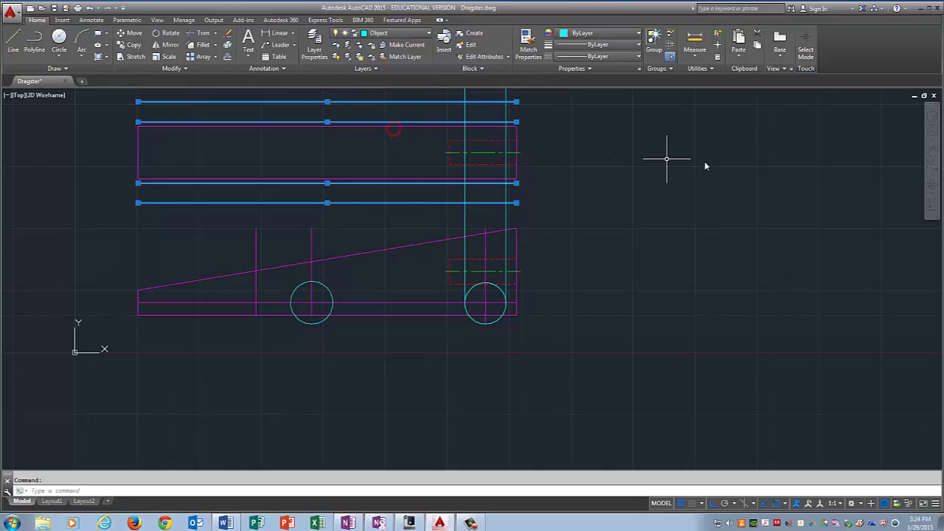
Step: Delete the side view's inner horizontal base line through the wheel centres
type("o")
key("Return")
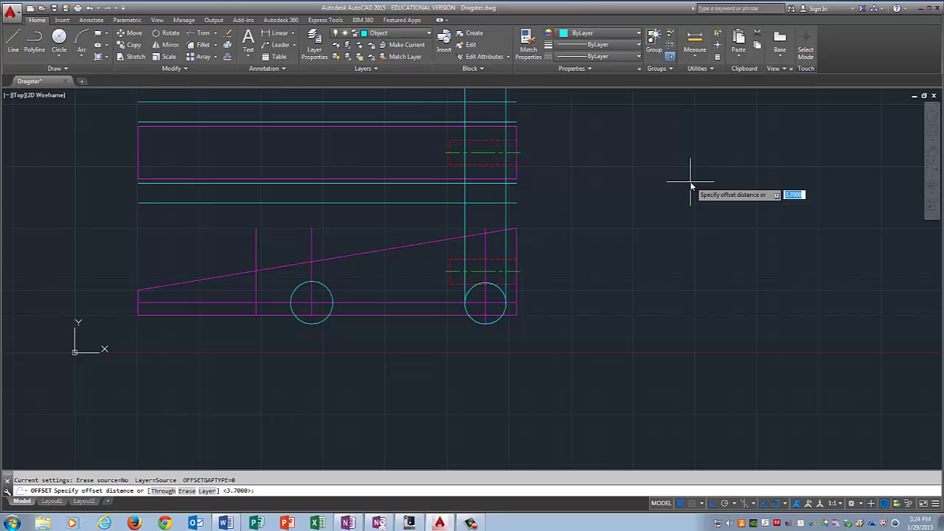
key("Escape")
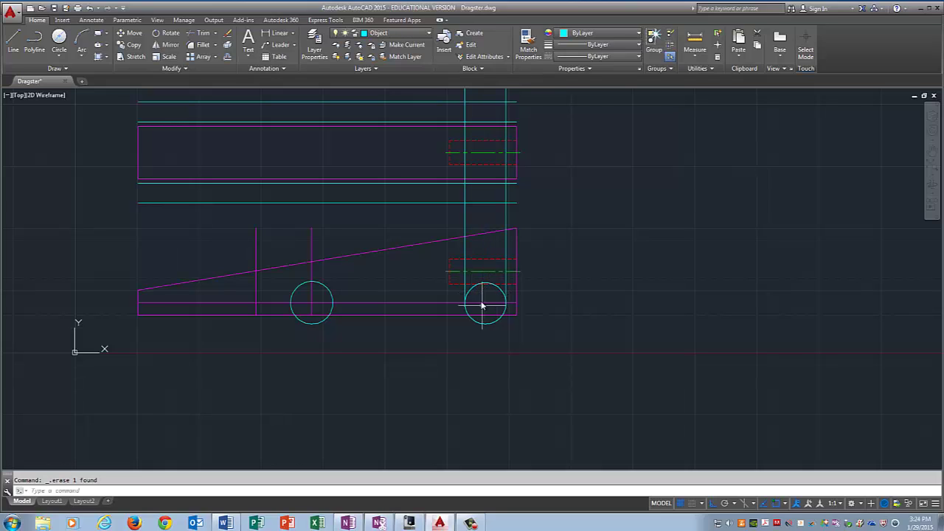
left_click(480, 303)
key("Delete")
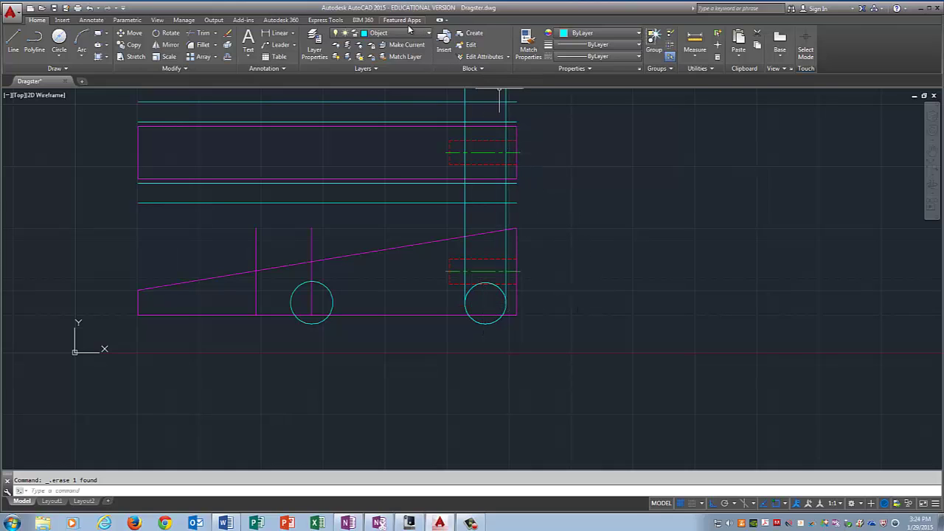
Step: On the Center layer, draw a vertical centreline from the rear wheel's centre up past the top view
left_click(366, 34)
left_click(386, 81)
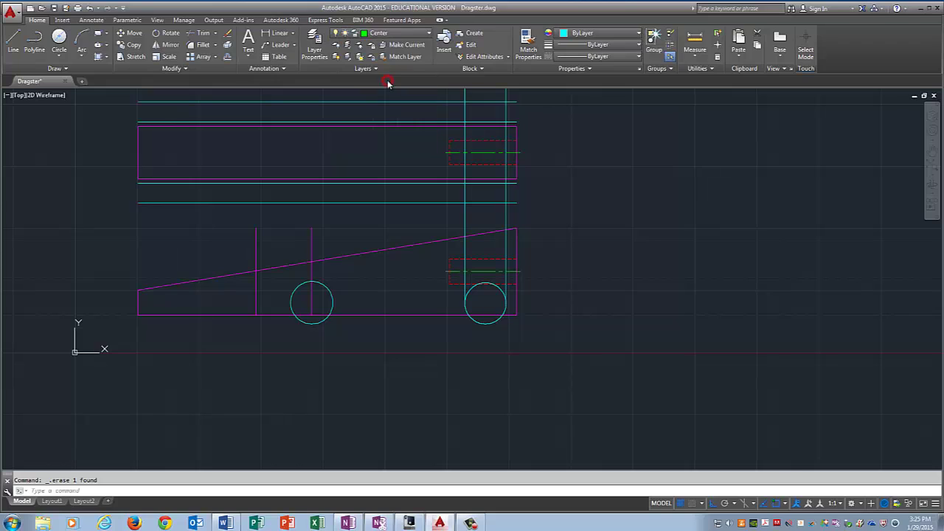
left_click(14, 42)
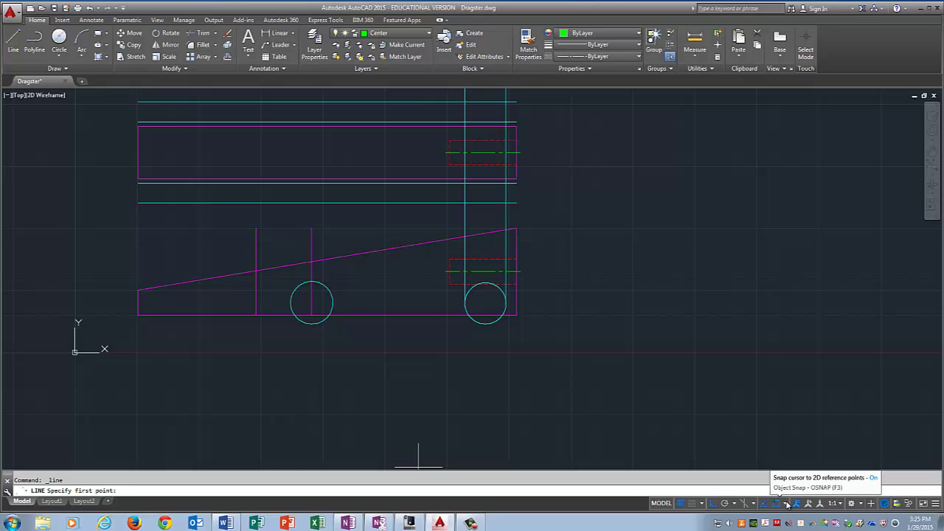
left_click(782, 502)
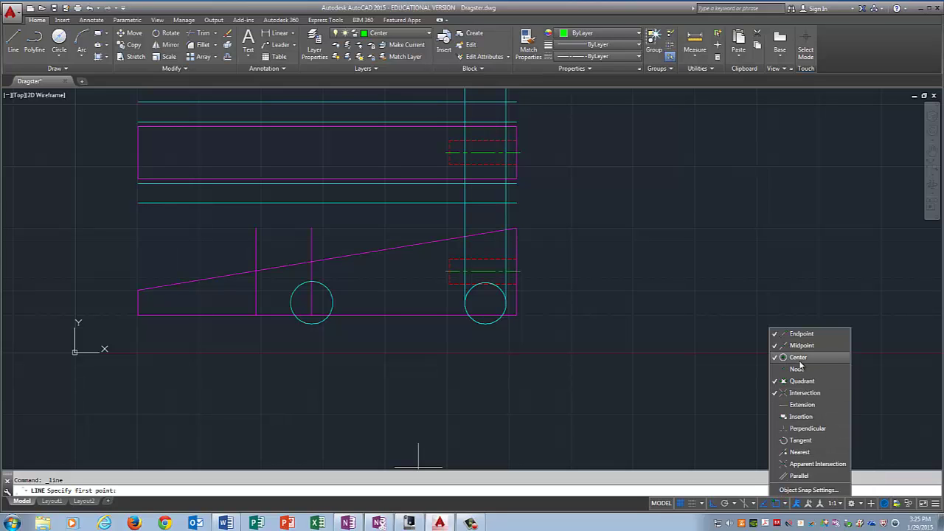
left_click(549, 346)
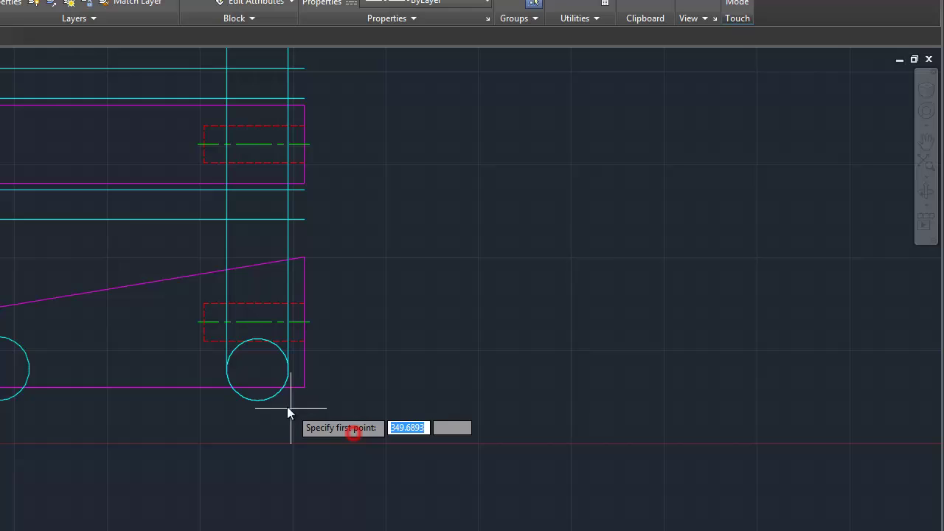
left_click(257, 369)
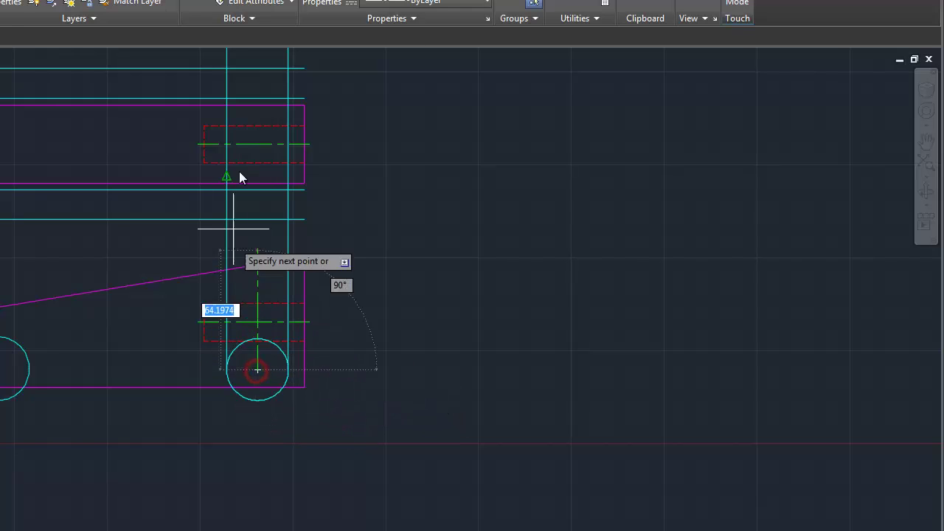
left_click(251, 53)
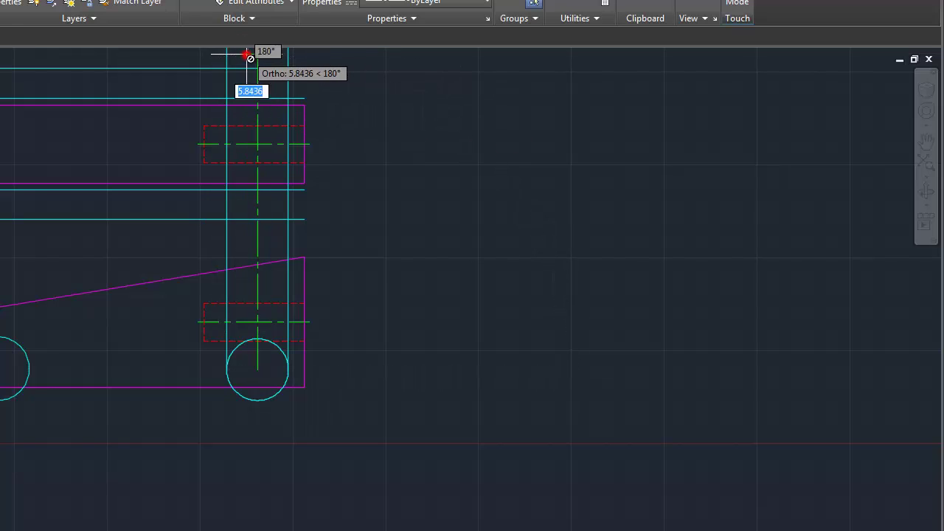
key("Escape")
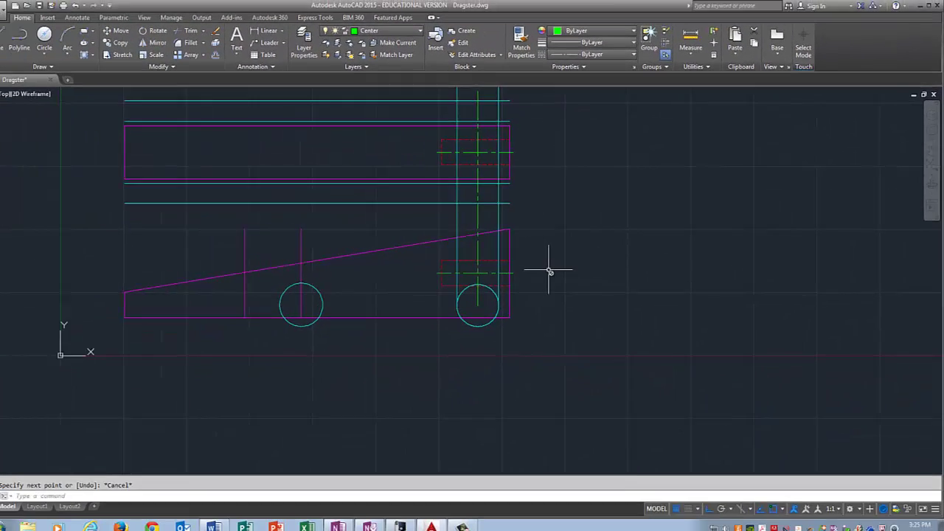
scroll(550, 270, "up", 3)
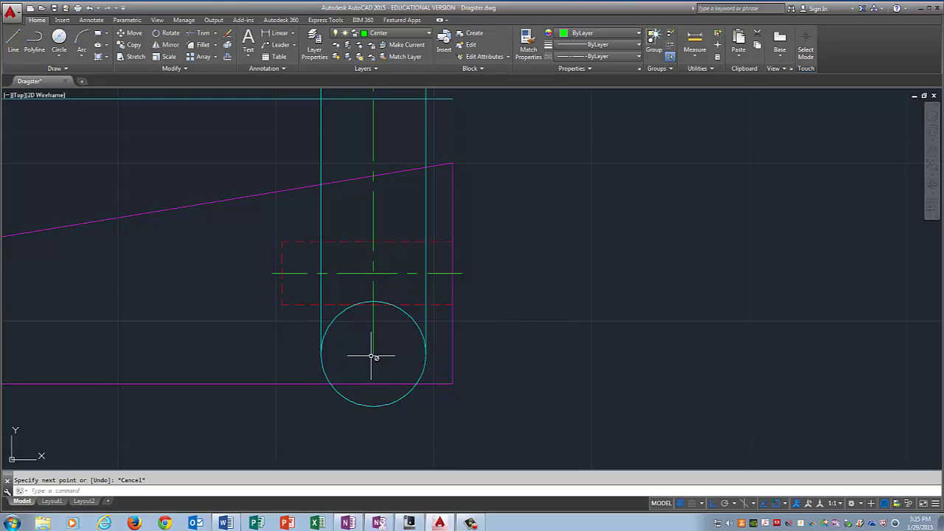
Step: Draw a diameter-3 circle on the Hidden layer at the rear wheel's centre
left_click(59, 56)
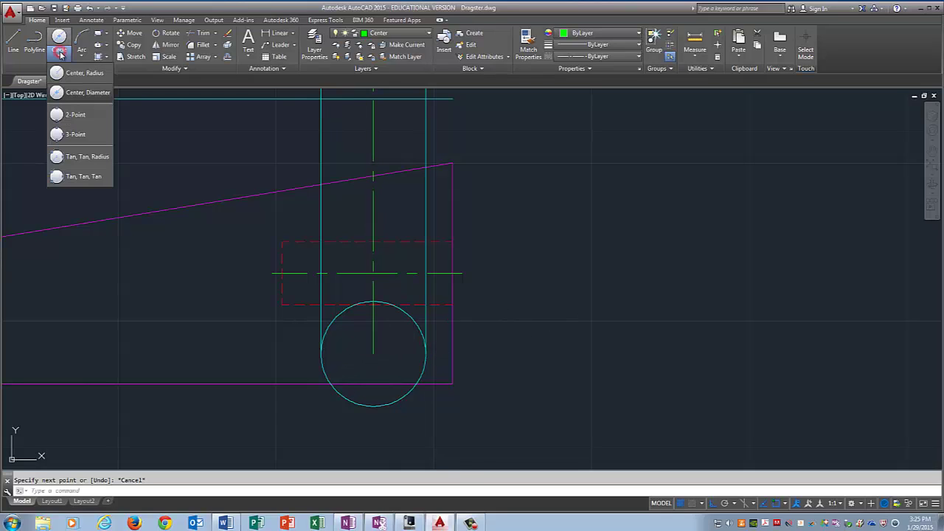
left_click(71, 94)
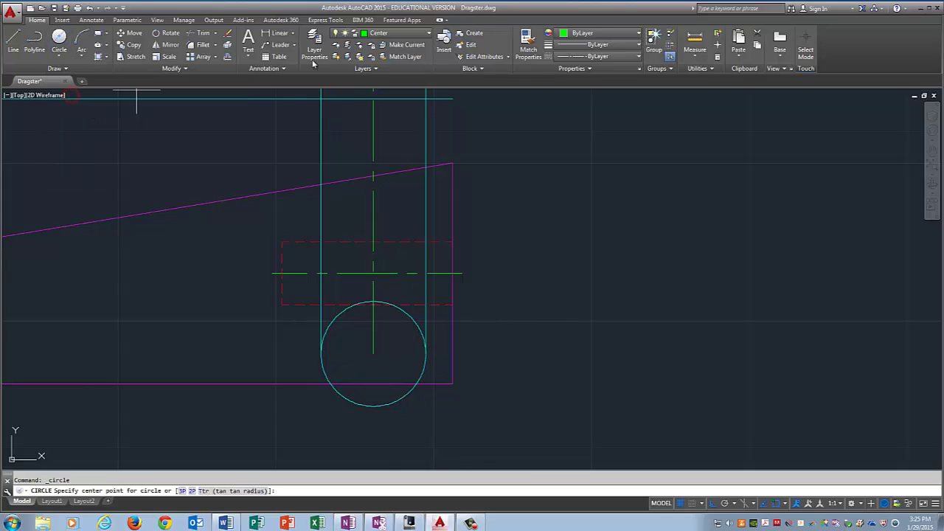
left_click(388, 34)
left_click(389, 119)
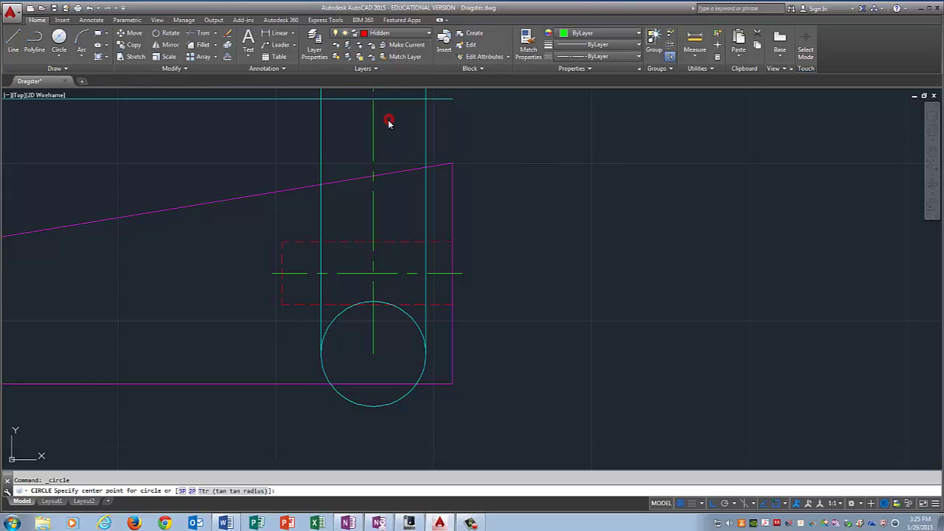
left_click(373, 356)
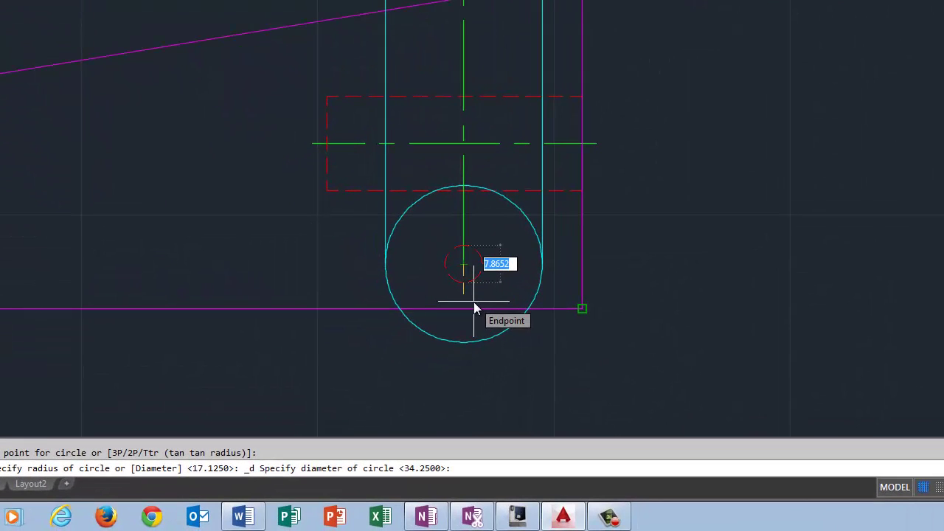
type("3")
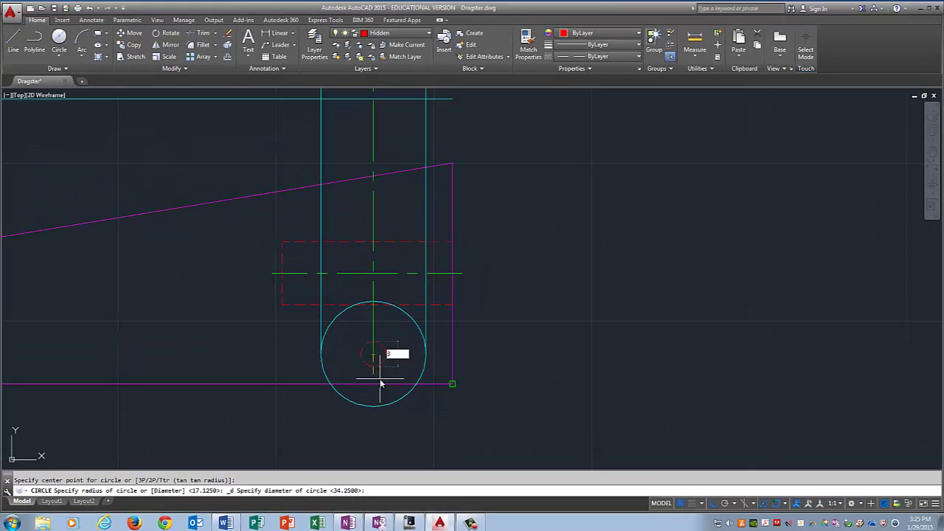
key("Return")
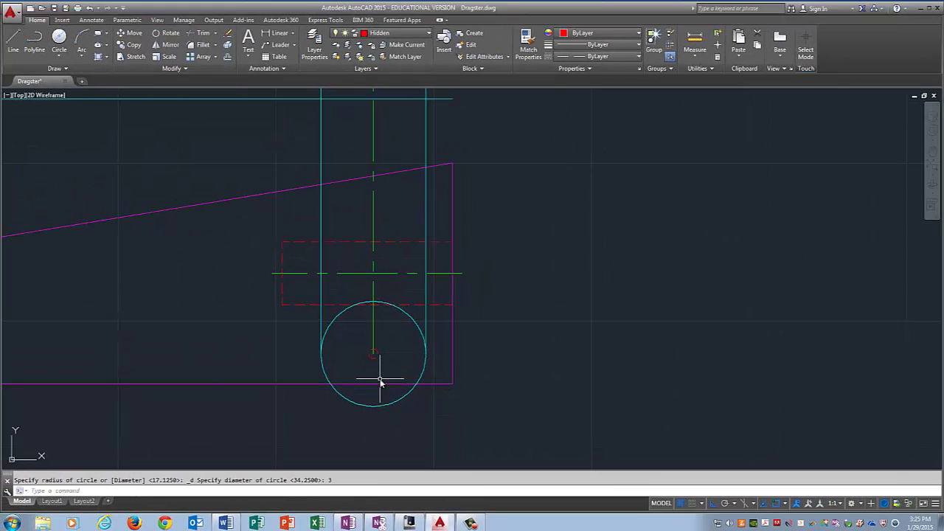
scroll(385, 325, "up", 5)
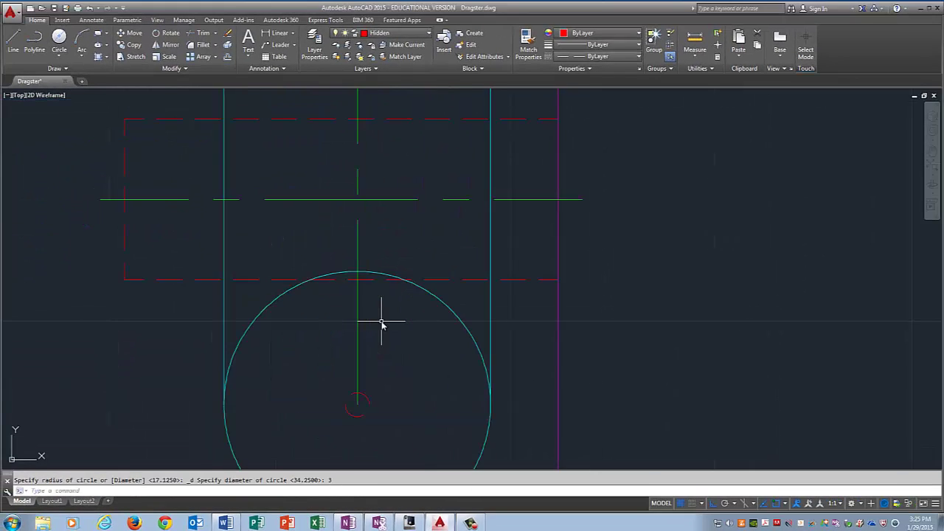
scroll(382, 325, "down", 10)
scroll(386, 186, "up", 2)
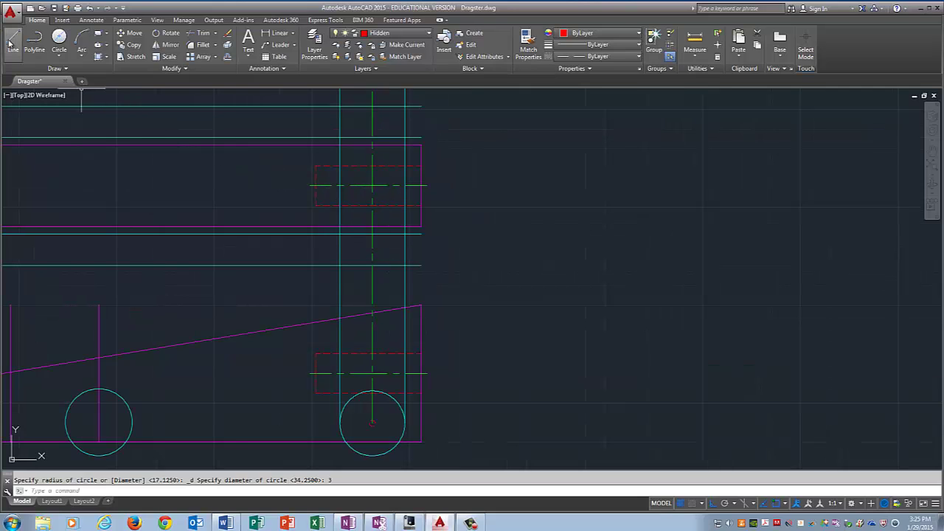
Step: Draw a hidden vertical line from the rear axle circle up into the top view, redoing a first attempt
left_click(10, 43)
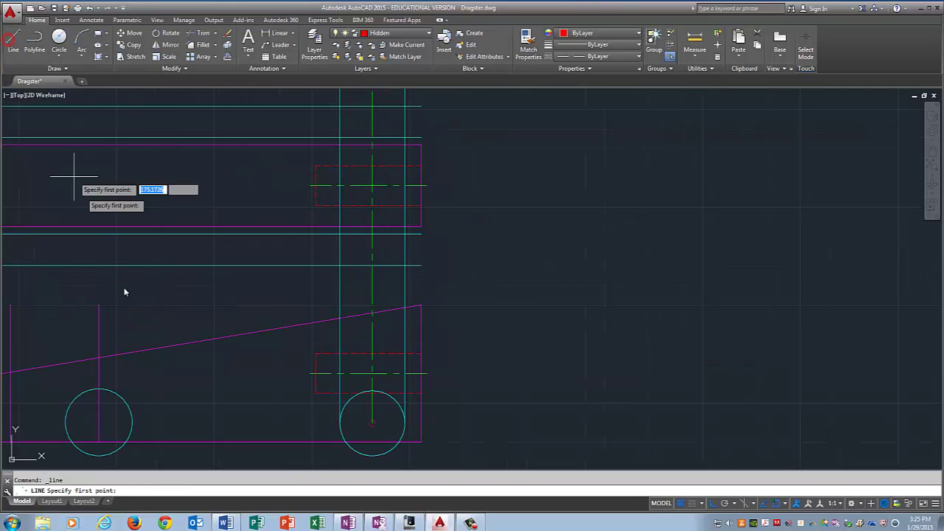
left_click(371, 423)
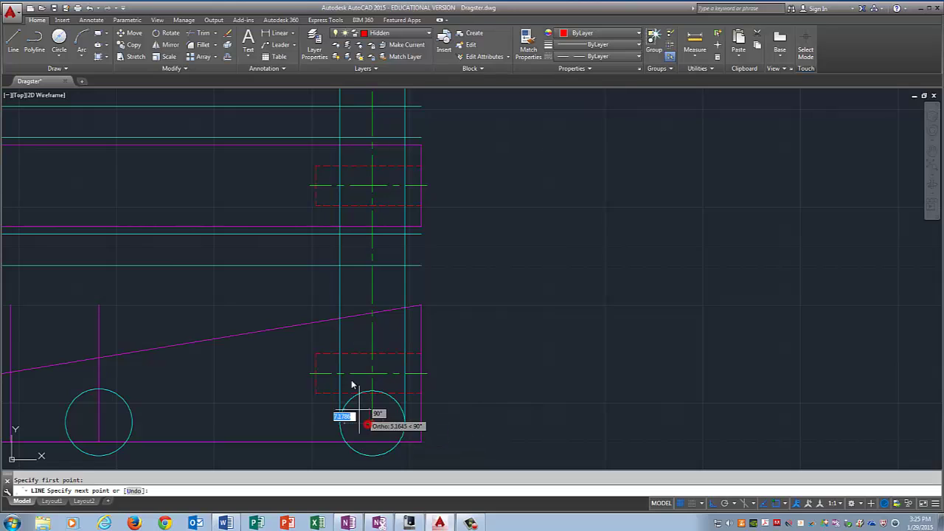
left_click(340, 101)
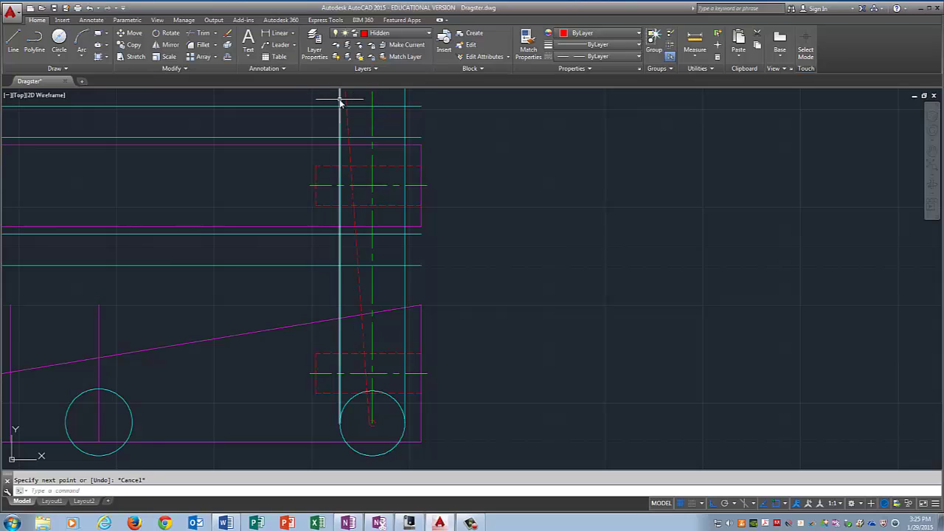
key("Escape")
key("ctrl+z")
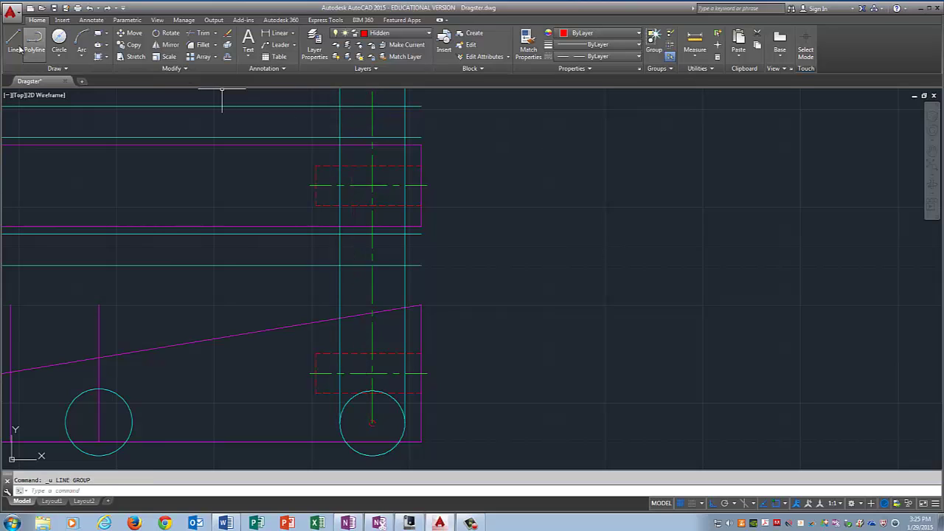
left_click(14, 41)
left_click(372, 423)
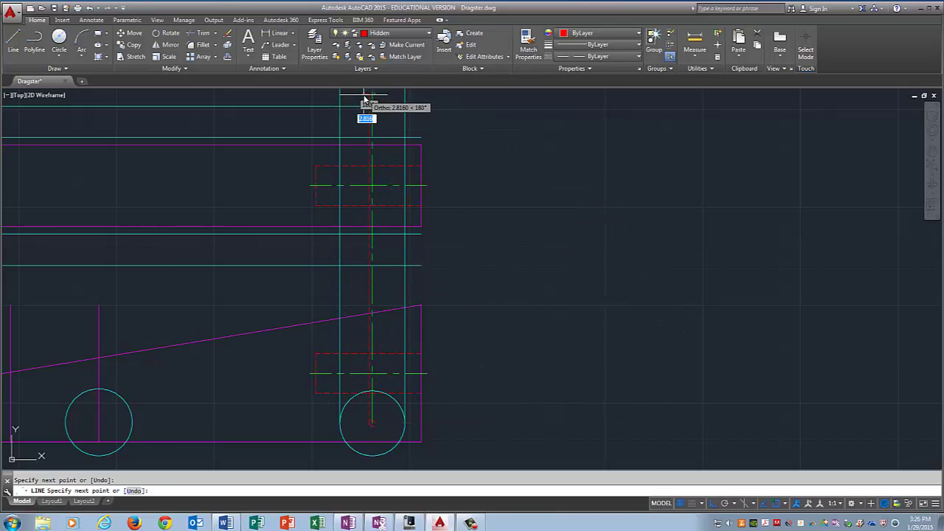
left_click(358, 96)
key("Escape")
Step: Draw a second hidden vertical line from the axle circle up into the top view
left_click(514, 144)
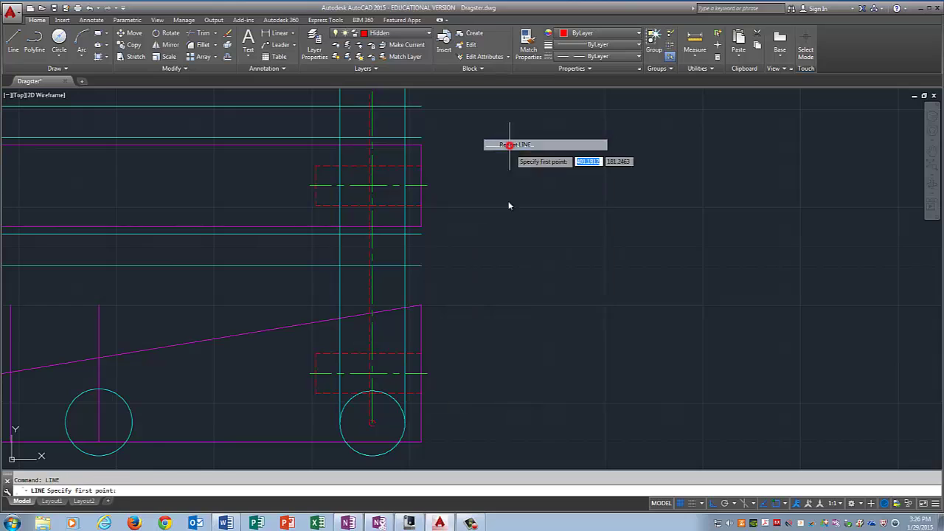
left_click(373, 422)
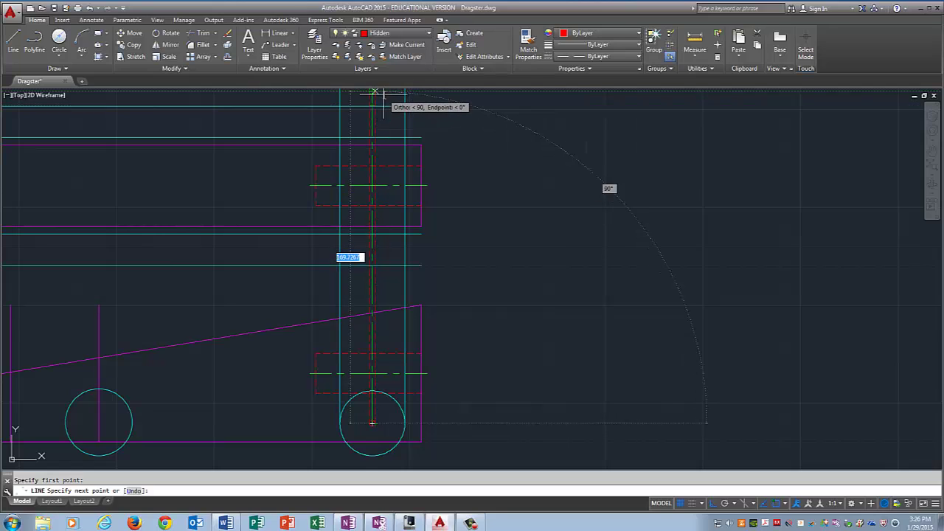
scroll(374, 94, "up", 4)
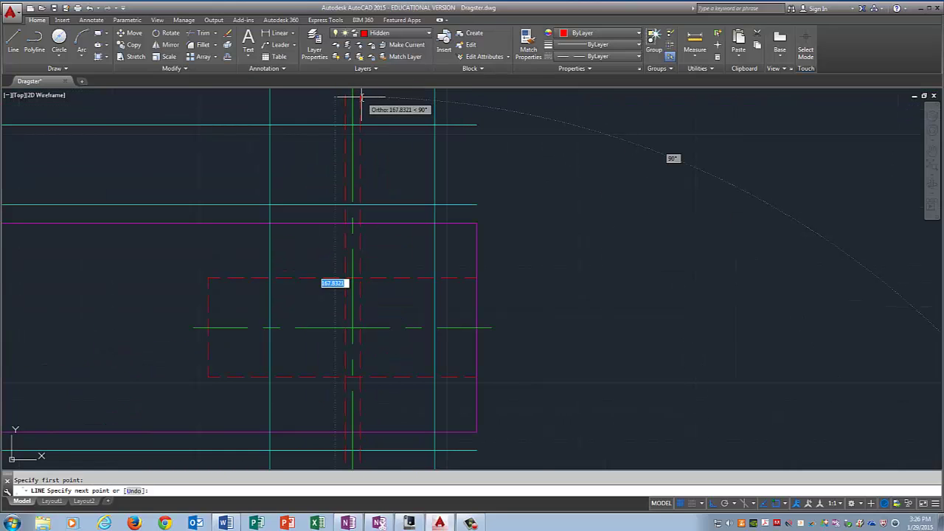
left_click(361, 96)
right_click(361, 98)
left_click(386, 104)
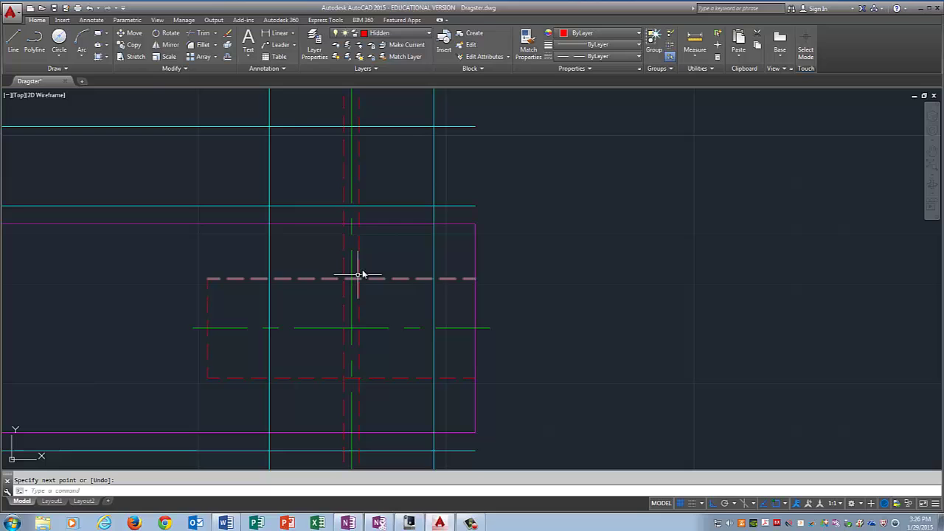
Step: Trim the line ends lying beyond the left and right vertical cutting edges
key("Return")
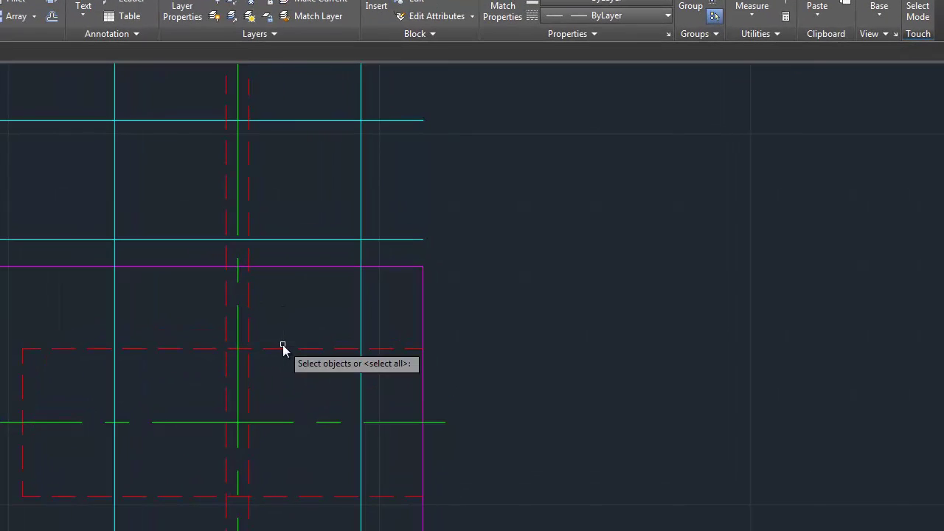
left_click(115, 253)
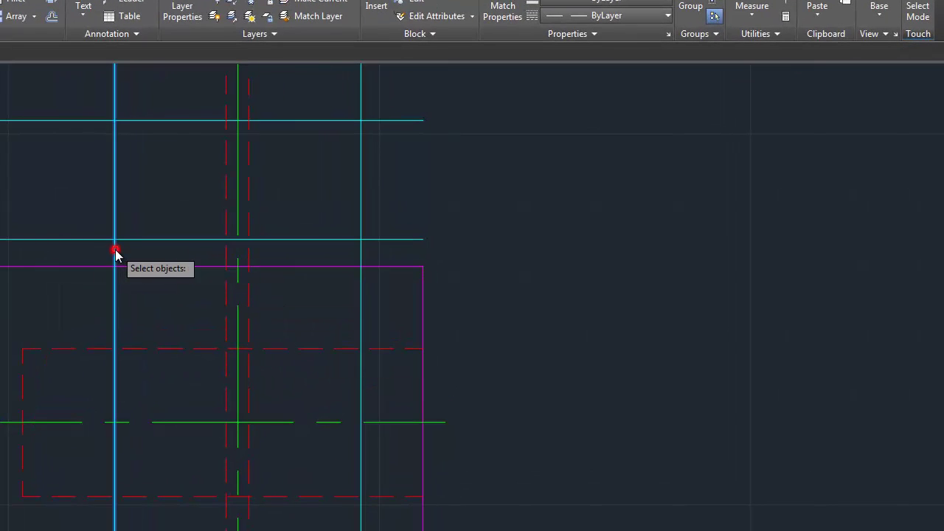
left_click(361, 259)
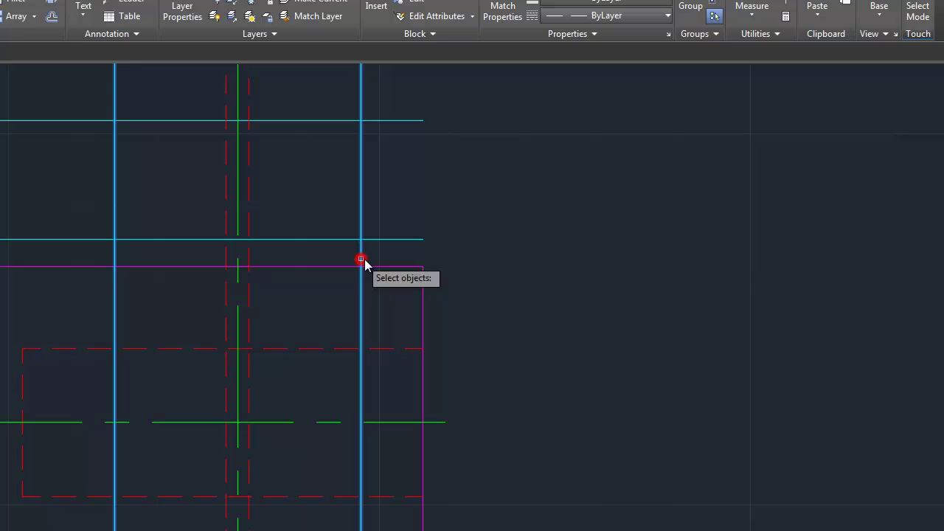
key("Return")
left_click(426, 248)
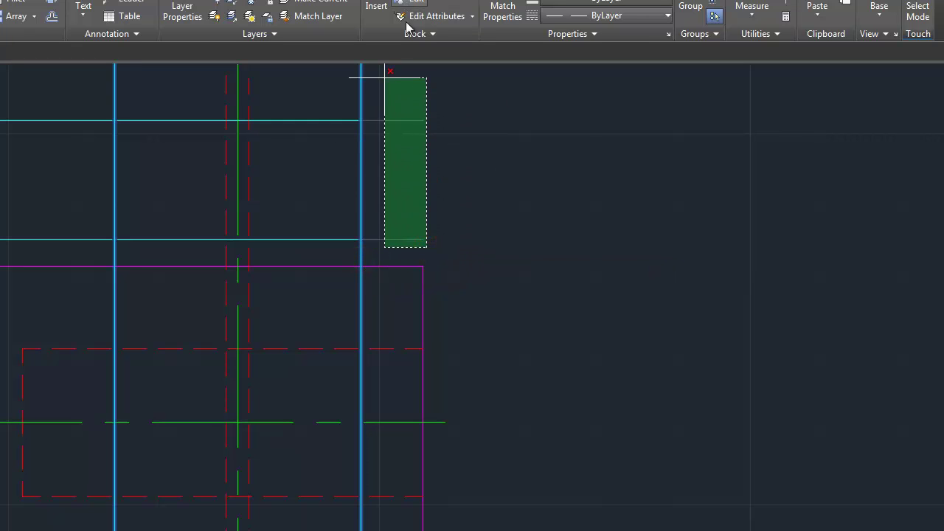
left_click(389, 118)
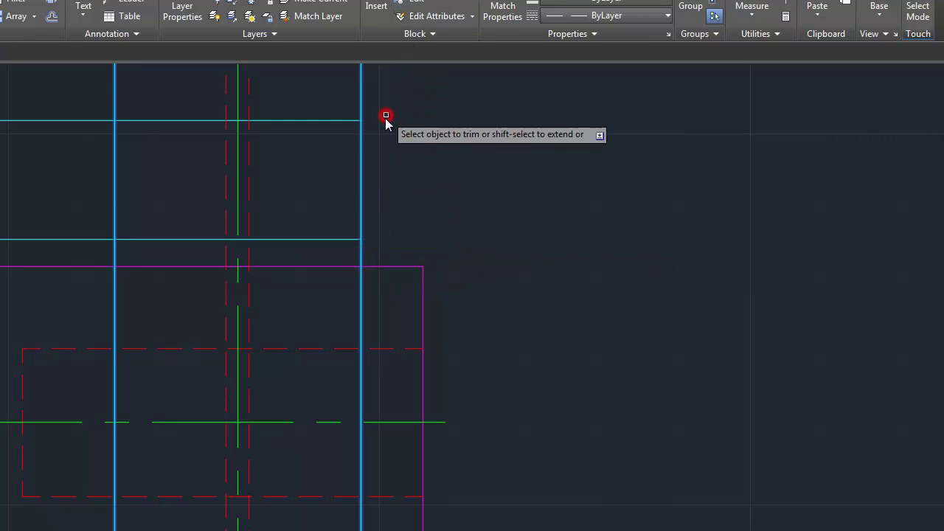
left_click(68, 251)
left_click(21, 108)
scroll(317, 501, "up", 3)
scroll(298, 527, "down", 5)
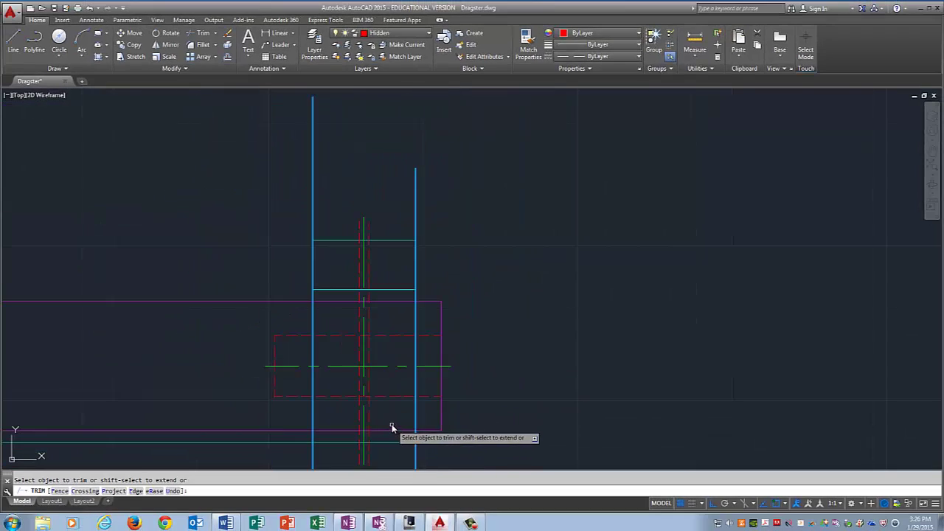
scroll(391, 427, "down", 5)
scroll(457, 451, "up", 5)
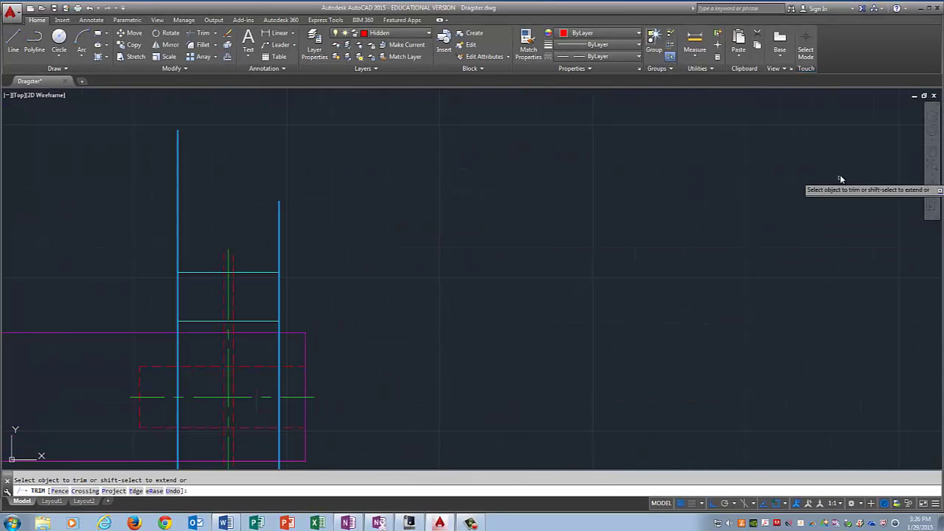
Step: Trim the remaining right end and left parts of the cyan lines
left_click(932, 150)
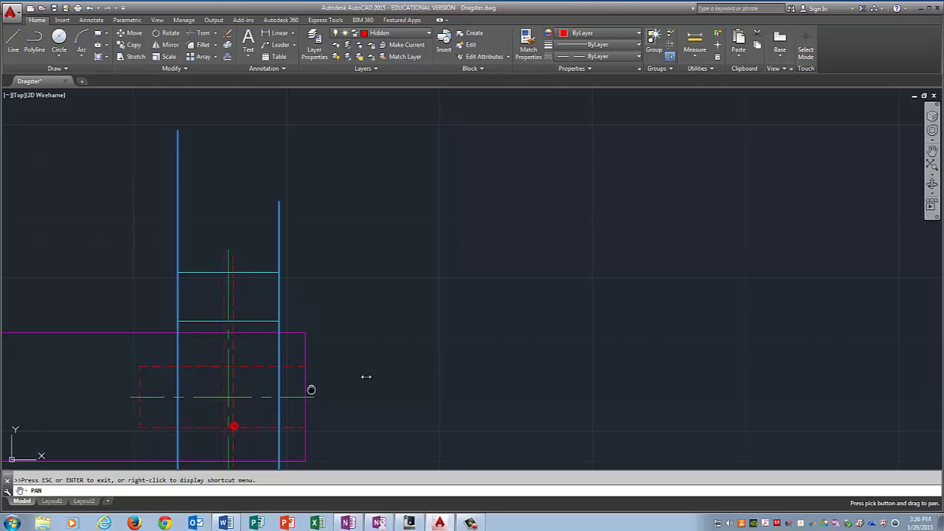
left_click_drag(911, 152, 914, 163)
right_click(596, 253)
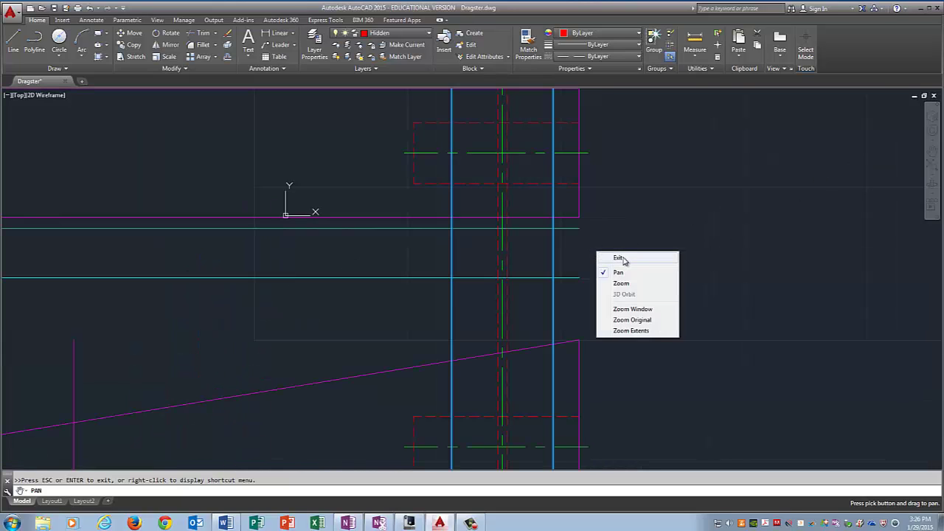
left_click(618, 258)
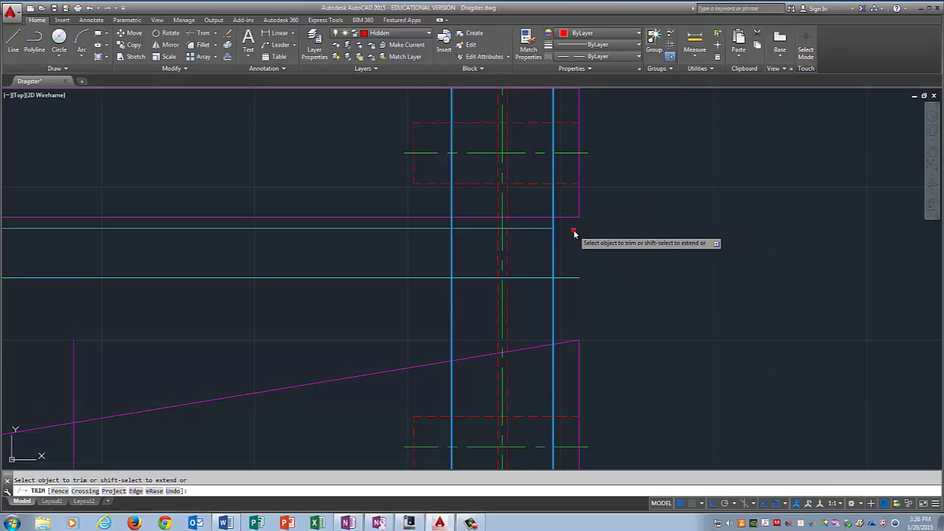
left_click(567, 277)
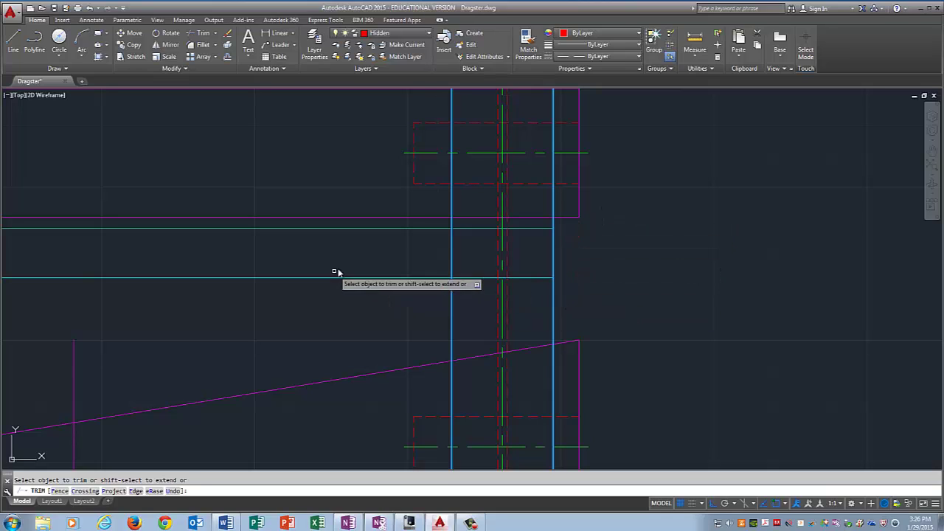
left_click(385, 277)
left_click(388, 228)
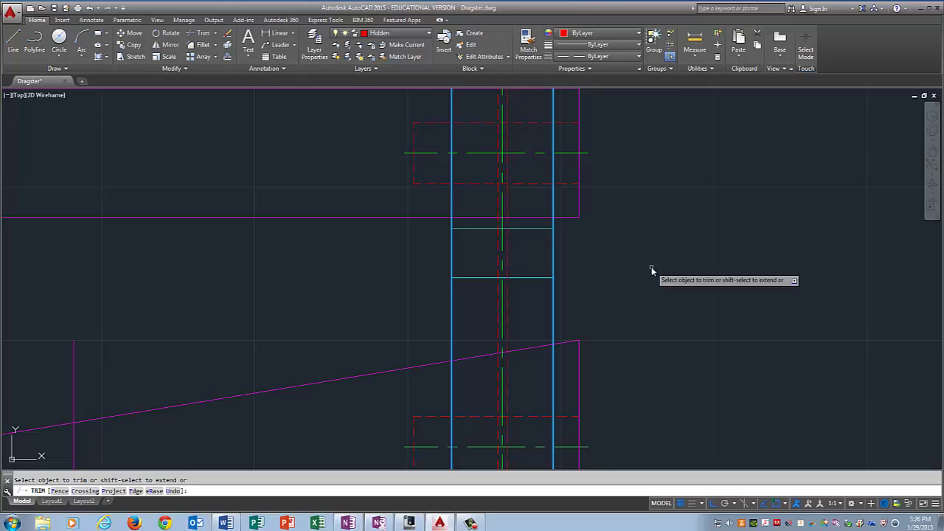
key("Return")
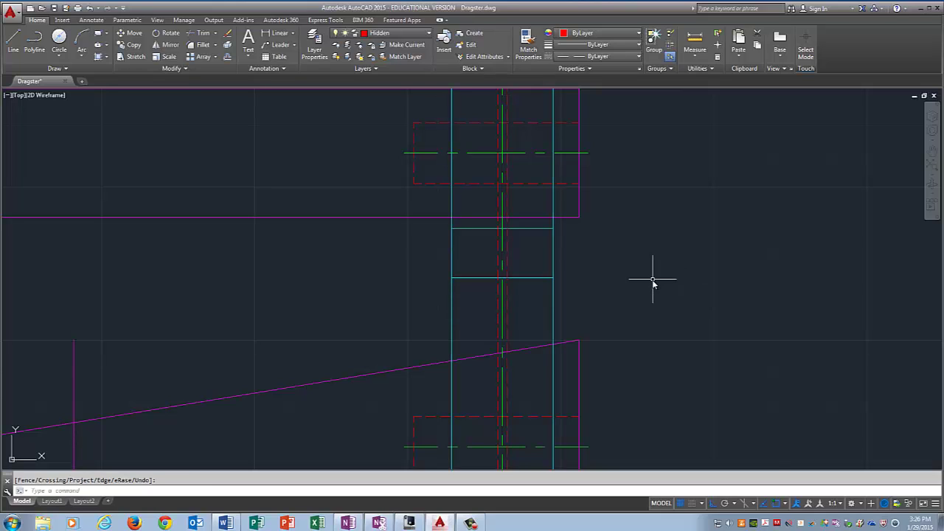
Step: Using the cyan wheel edges as boundaries, trim the overhanging cyan lines and slanted frame line end
right_click(652, 280)
left_click(697, 287)
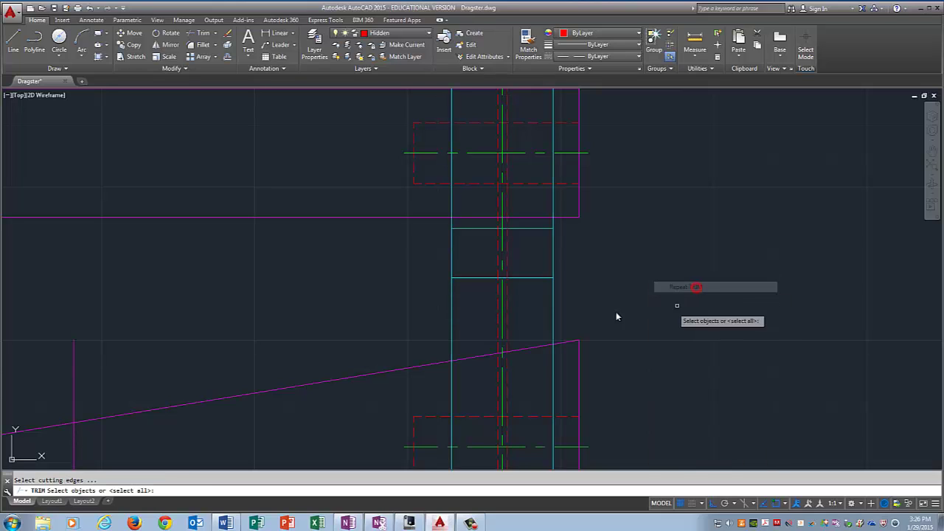
left_click(526, 277)
scroll(626, 215, "down", 4)
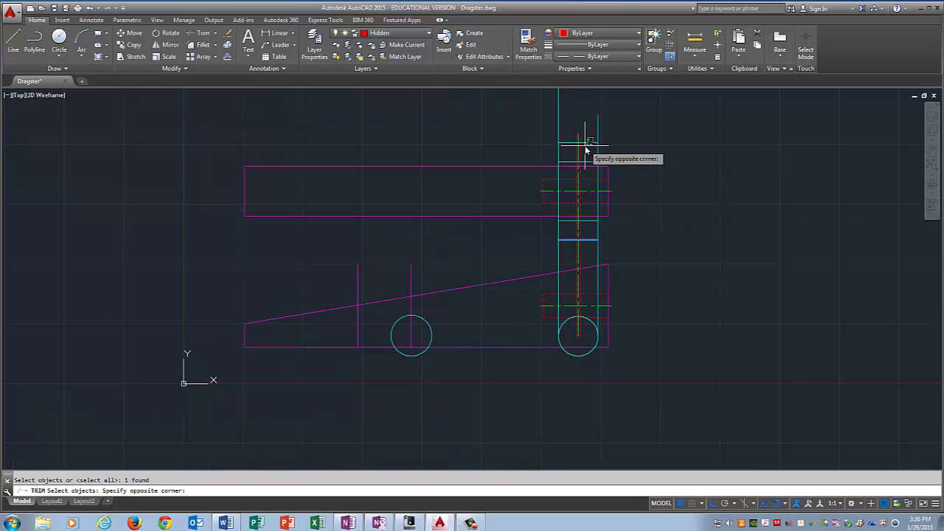
left_click(588, 145)
key("Return")
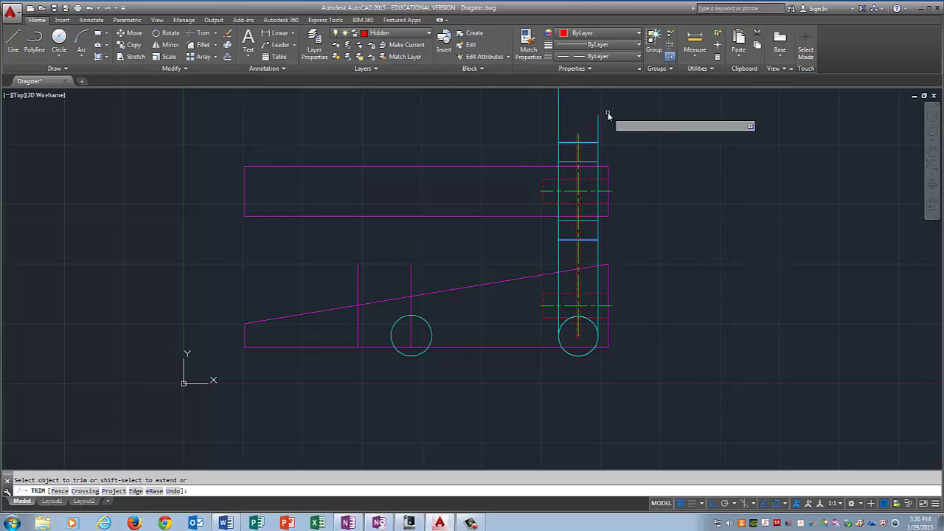
left_click(558, 116)
left_click(583, 269)
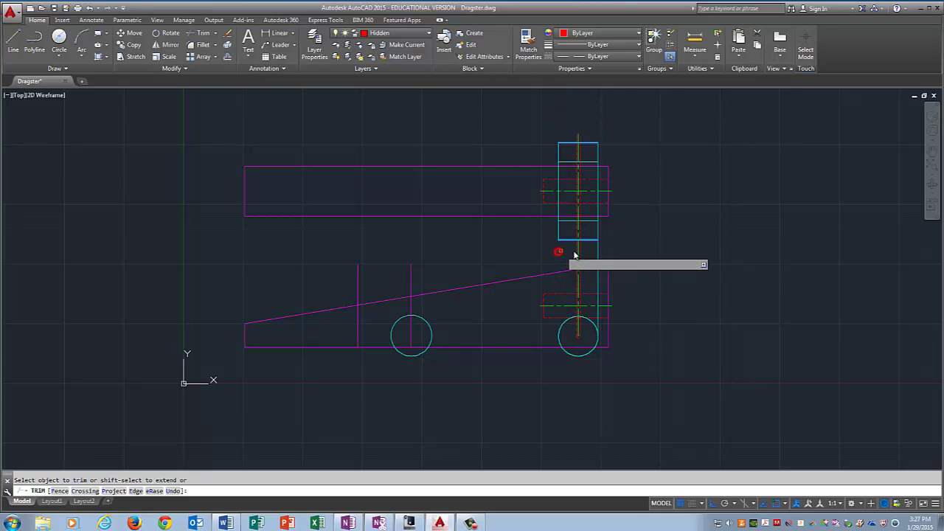
left_click(558, 253)
left_click(598, 254)
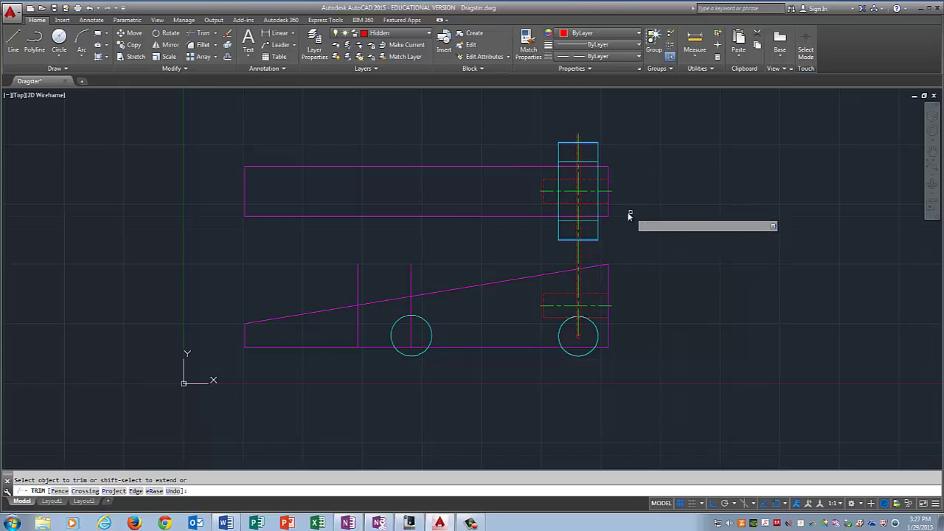
scroll(628, 213, "up", 4)
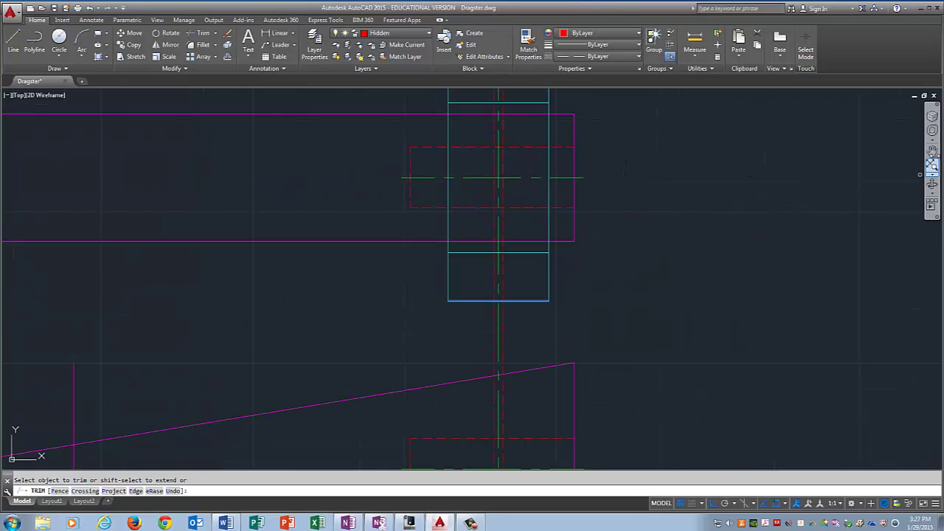
left_click(931, 152)
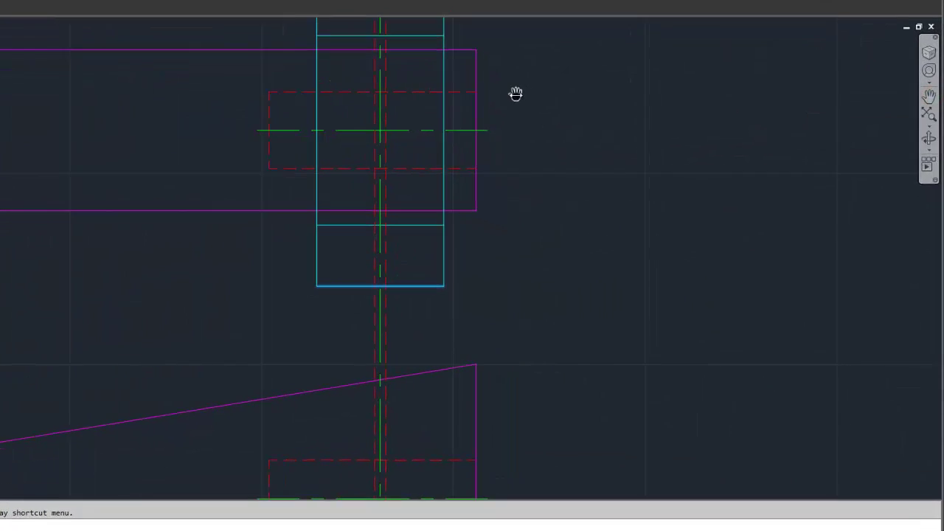
Step: Trim the lines beyond the two inner wheel edges and the cyan segment between the rear wheels
left_click_drag(515, 94, 514, 164)
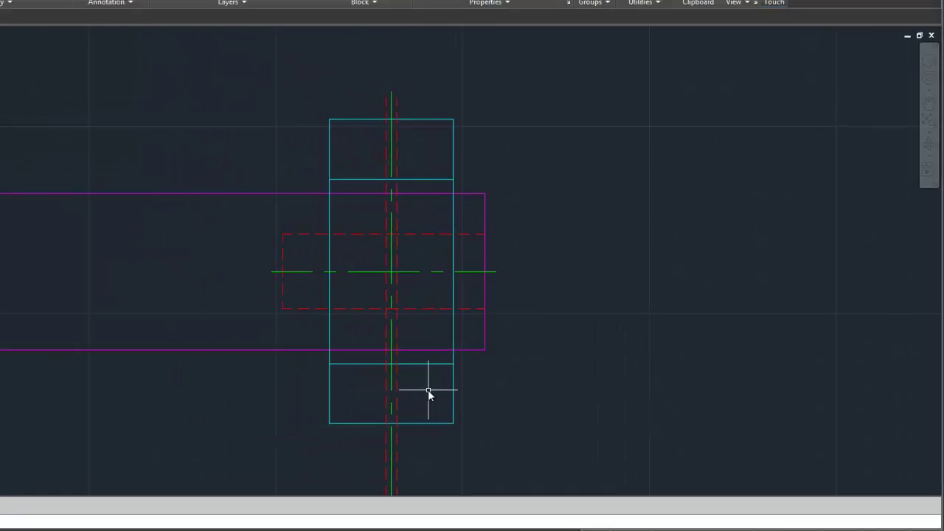
key("Return")
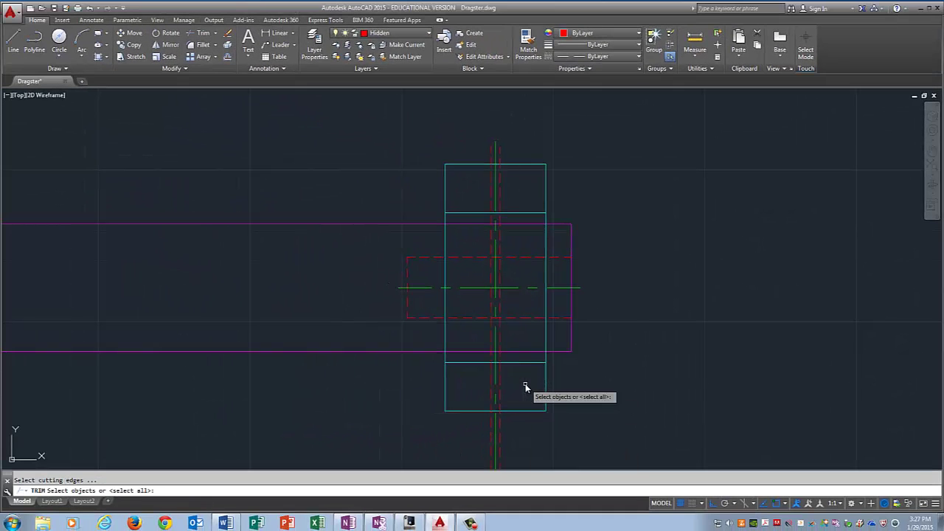
left_click(526, 362)
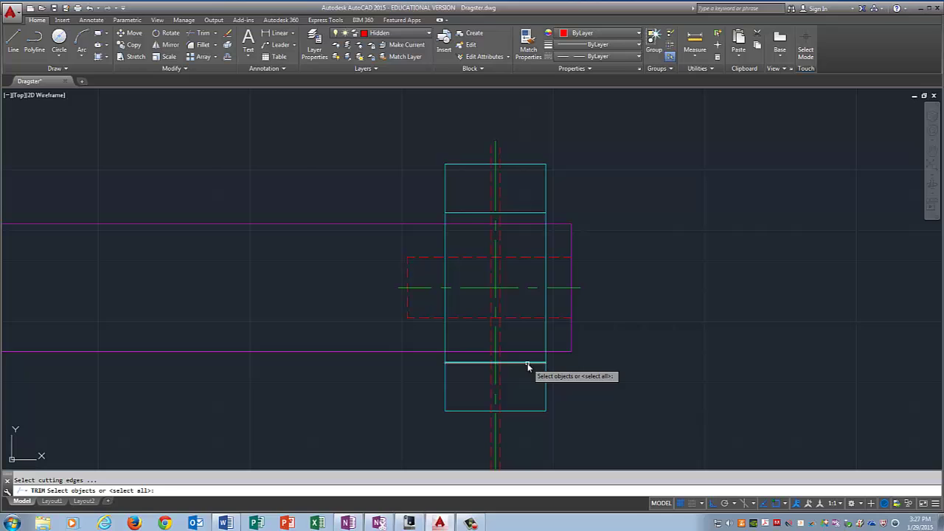
left_click(526, 212)
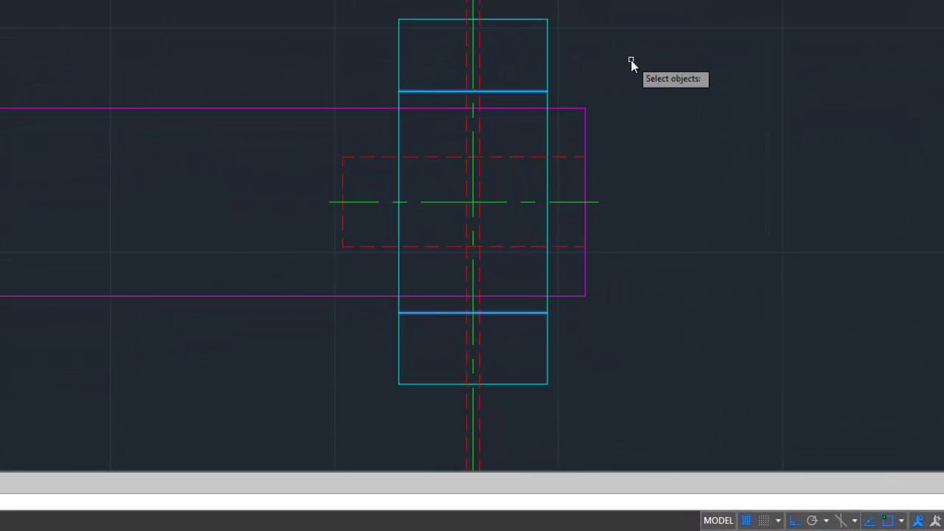
key("Return")
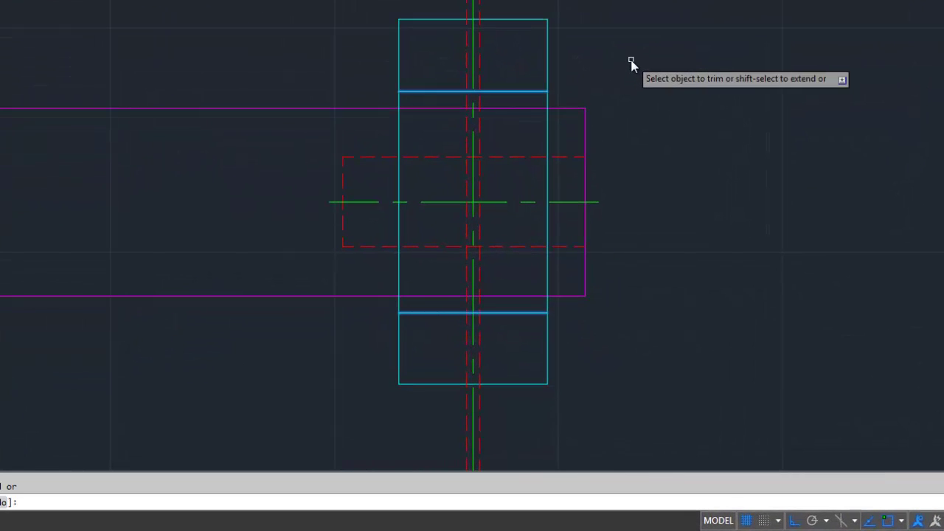
left_click(451, 35)
left_click(492, 69)
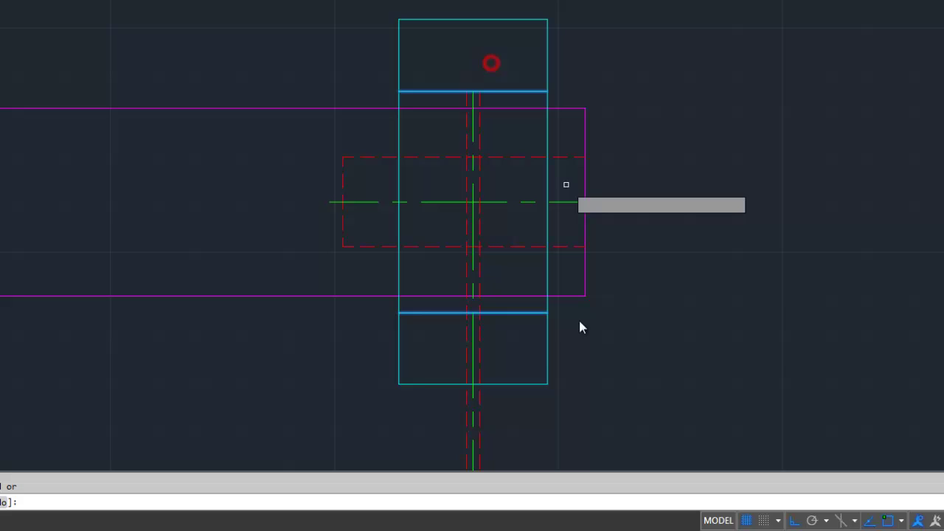
left_click(445, 339)
left_click(493, 372)
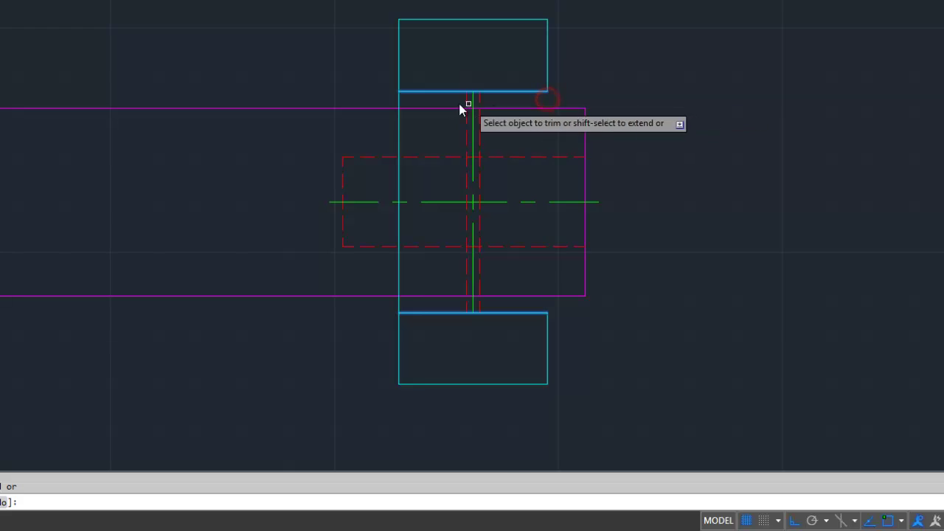
left_click(398, 100)
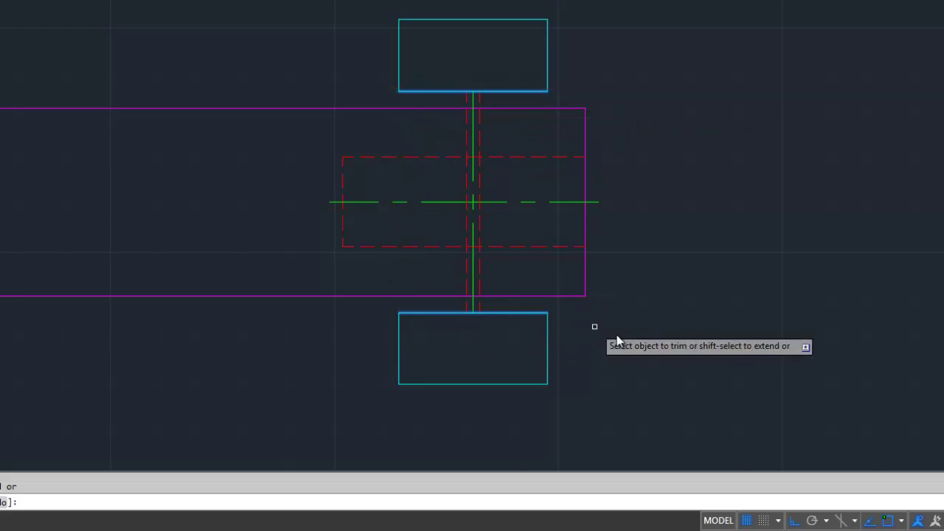
key("Escape")
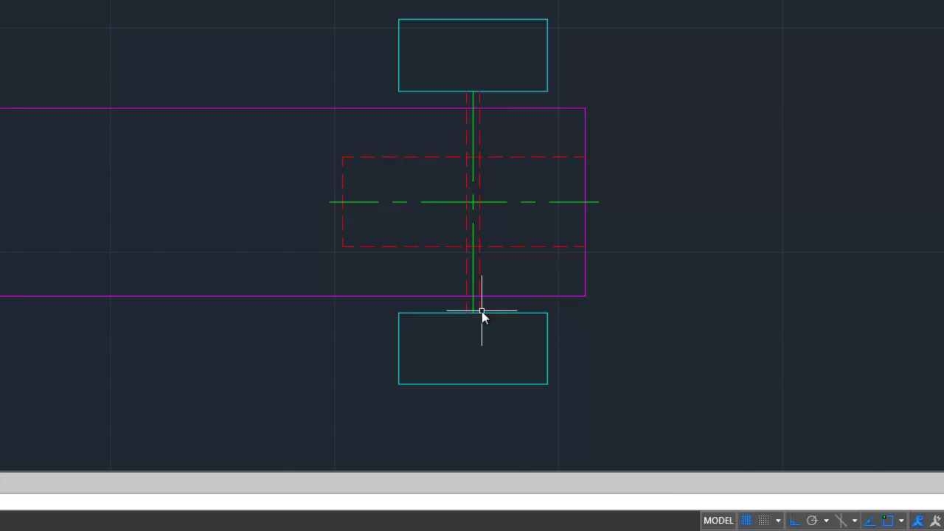
Step: Draw the short axle lines from the frame intersections down to the lower rear wheel
scroll(482, 312, "up", 2)
scroll(485, 310, "up", 2)
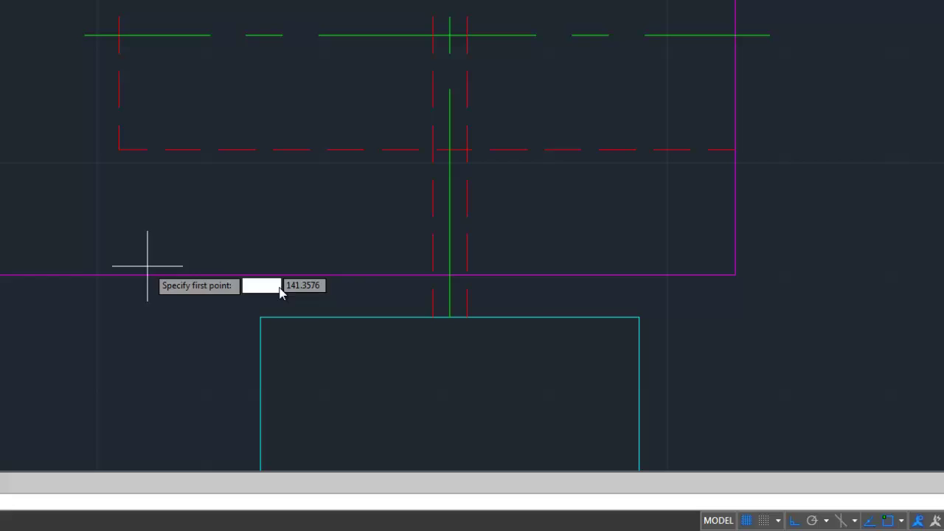
left_click(435, 275)
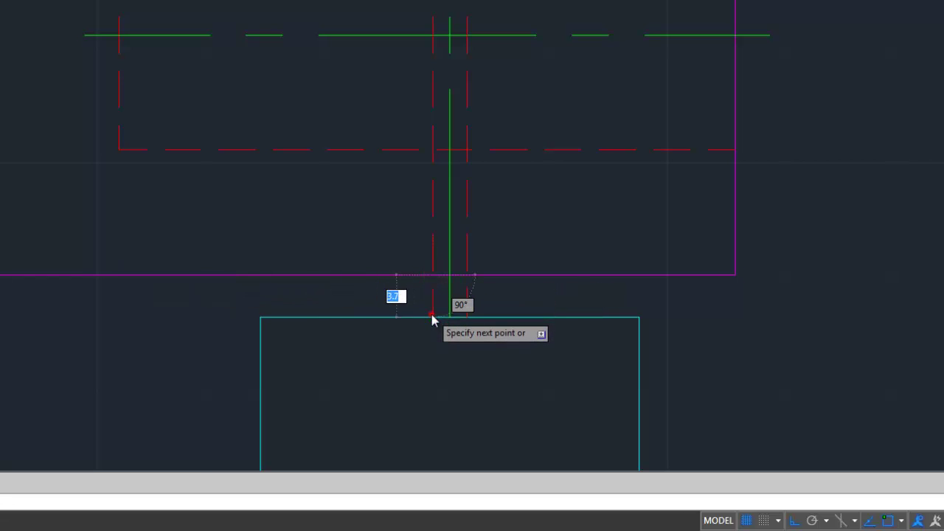
left_click(432, 317)
key("Return")
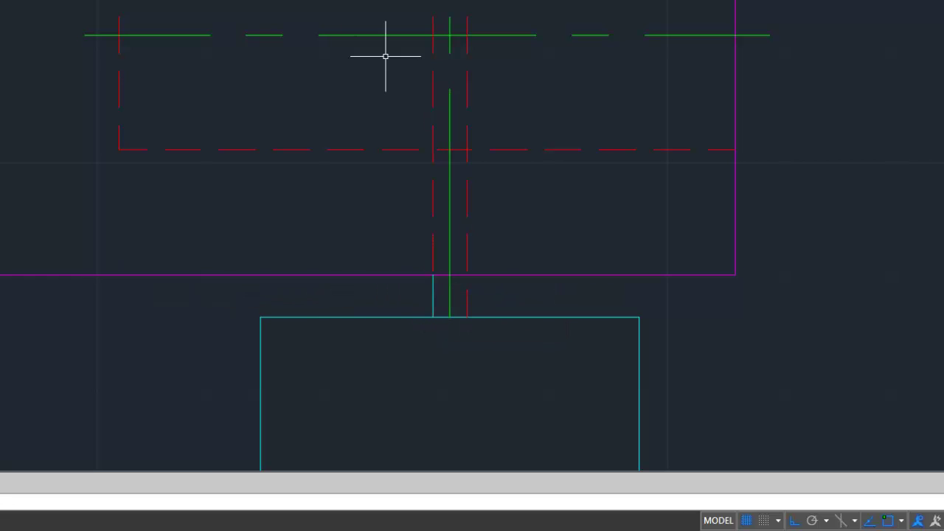
right_click(34, 46)
left_click(57, 46)
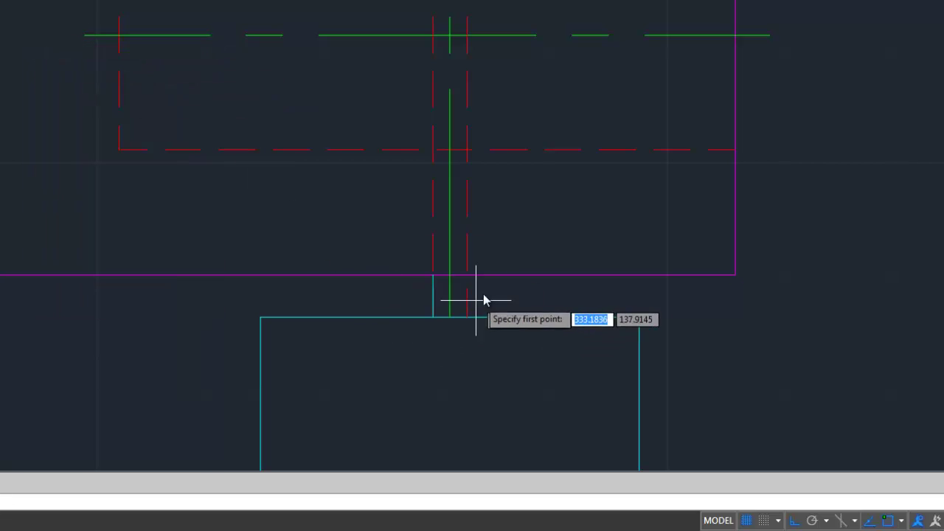
left_click(466, 276)
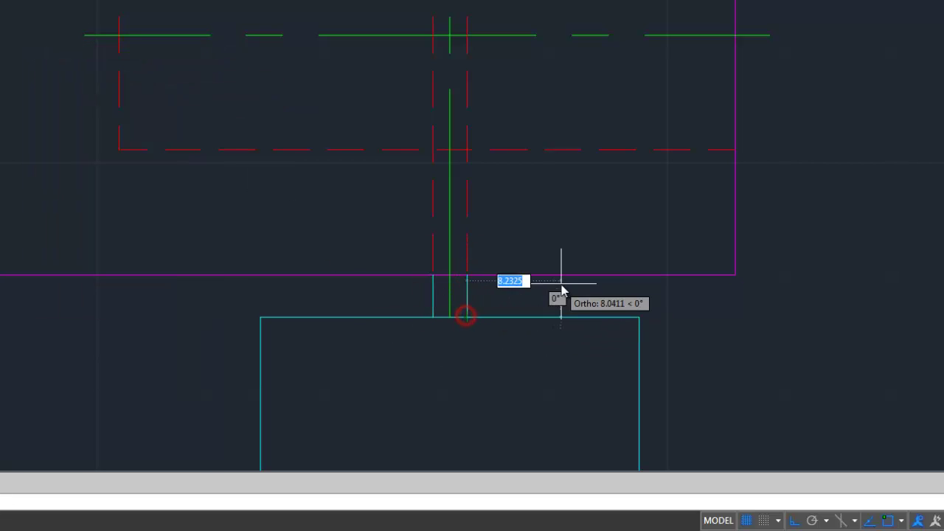
right_click(581, 300)
key("Escape")
scroll(566, 245, "up", 3)
scroll(520, 174, "down", 3)
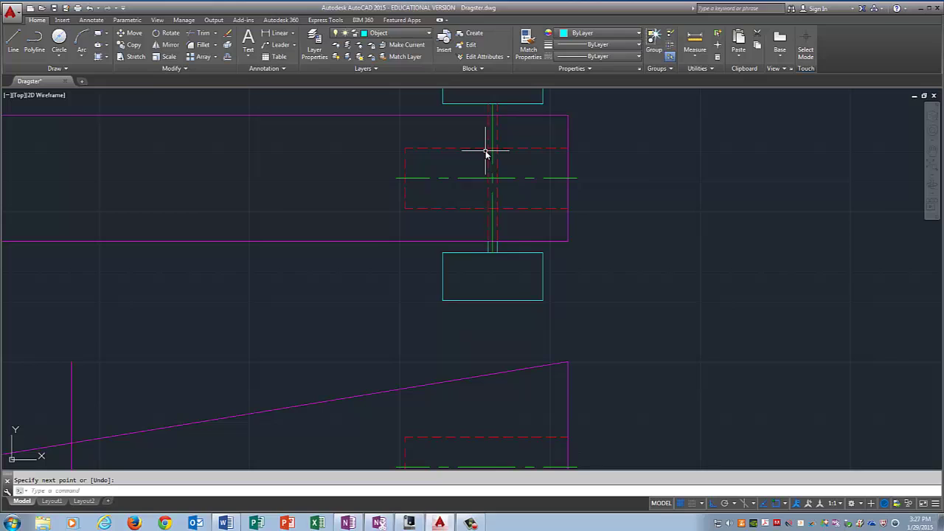
Step: Draw the two axle lines from the upper frame edge to the upper rear wheel
left_click(17, 47)
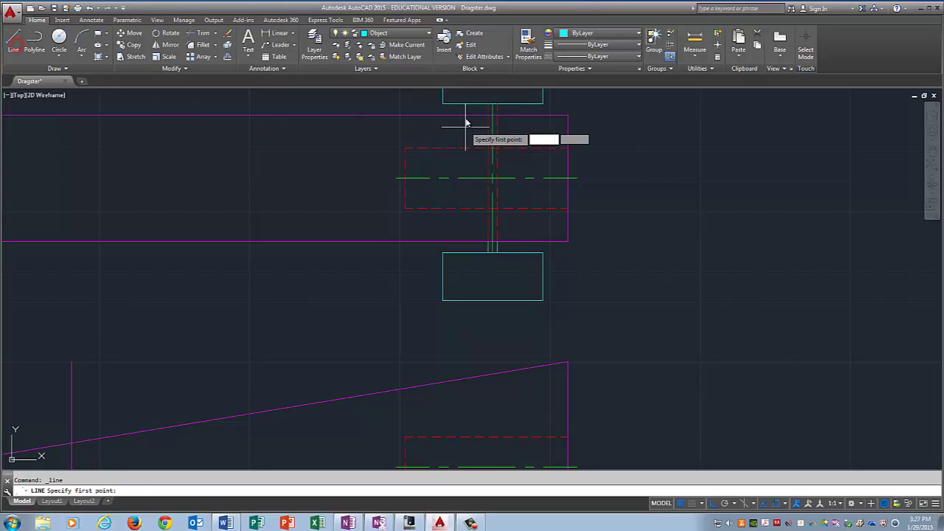
left_click(489, 104)
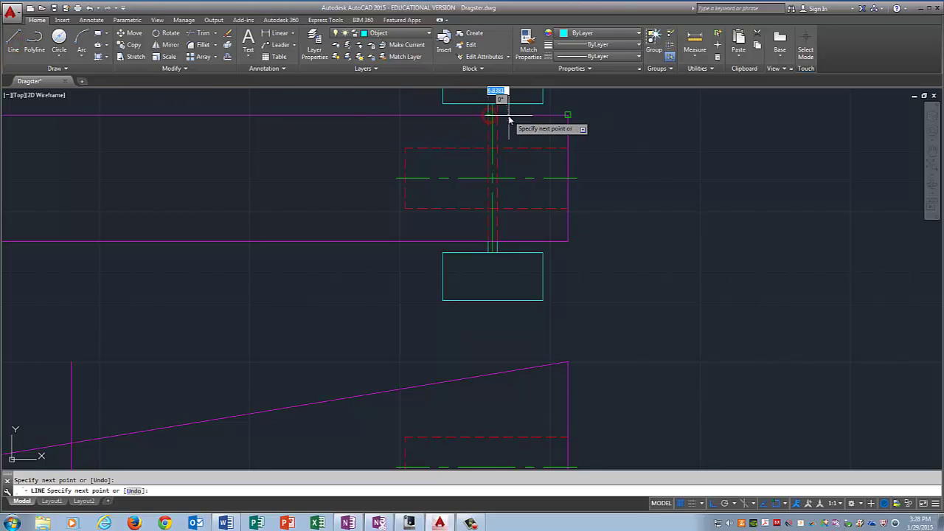
right_click(514, 115)
left_click(530, 120)
right_click(633, 103)
left_click(652, 108)
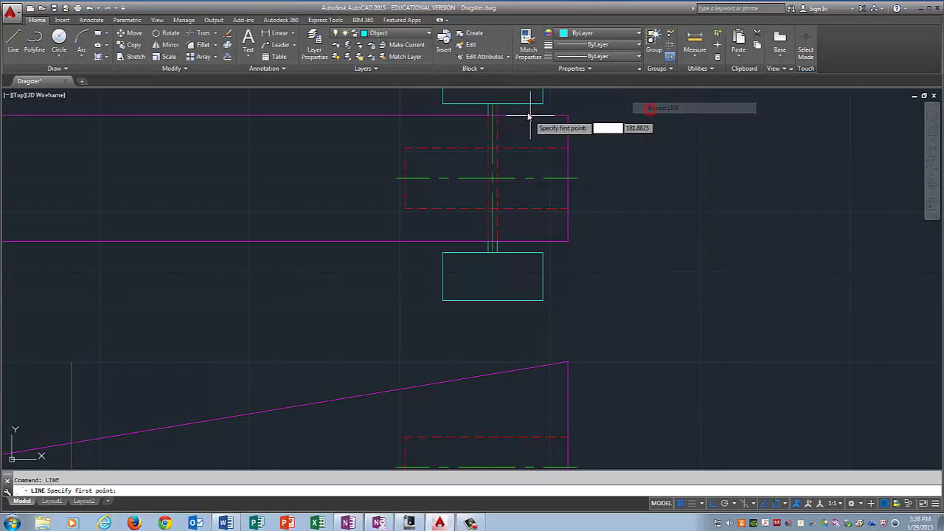
left_click(496, 105)
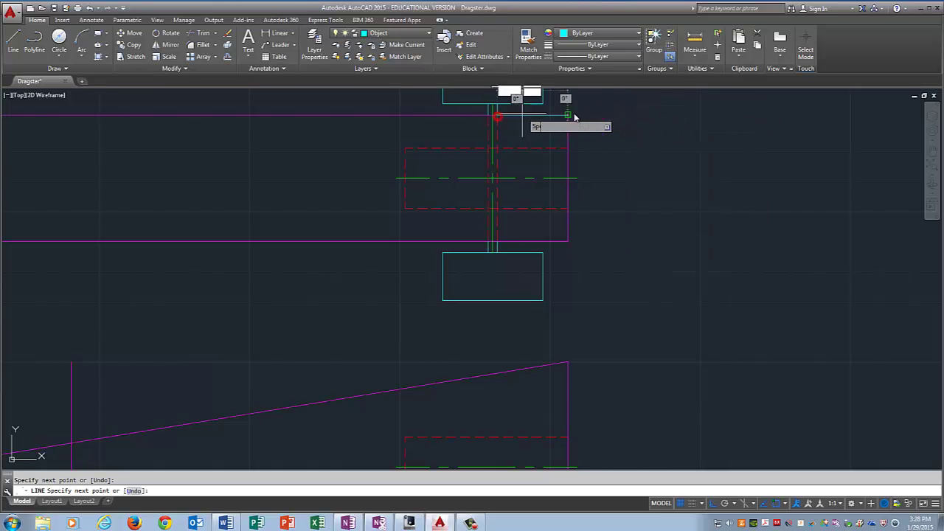
right_click(596, 114)
left_click(612, 120)
scroll(544, 165, "up", 4)
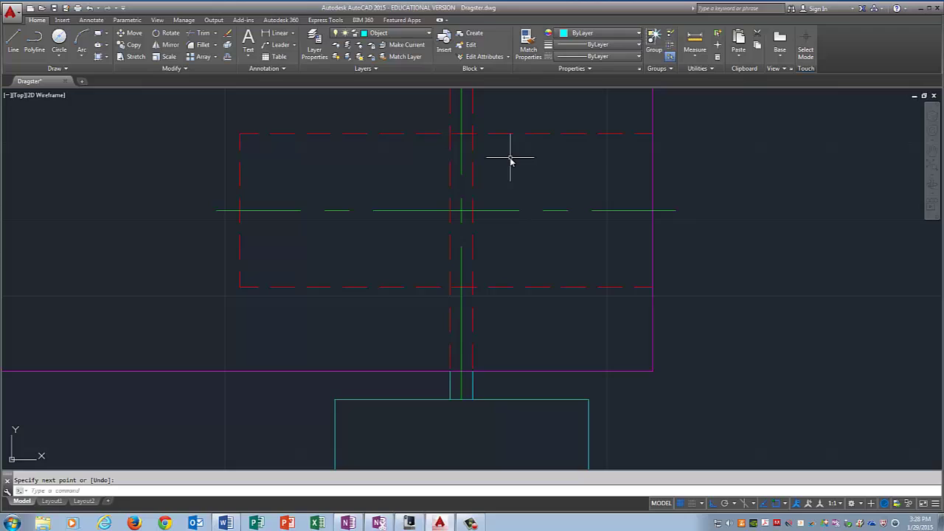
scroll(510, 157, "down", 2)
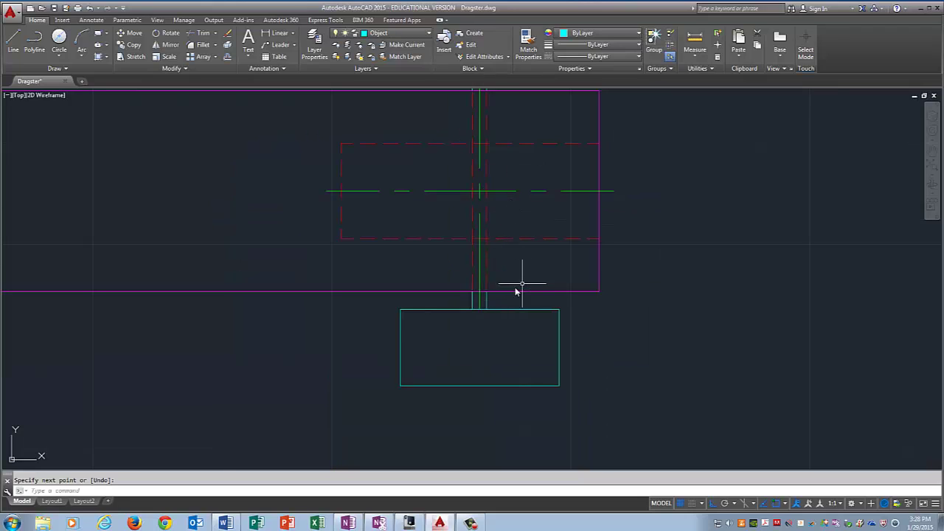
Step: Turn off the Object layer, confirming the change to the current layer
left_click(369, 33)
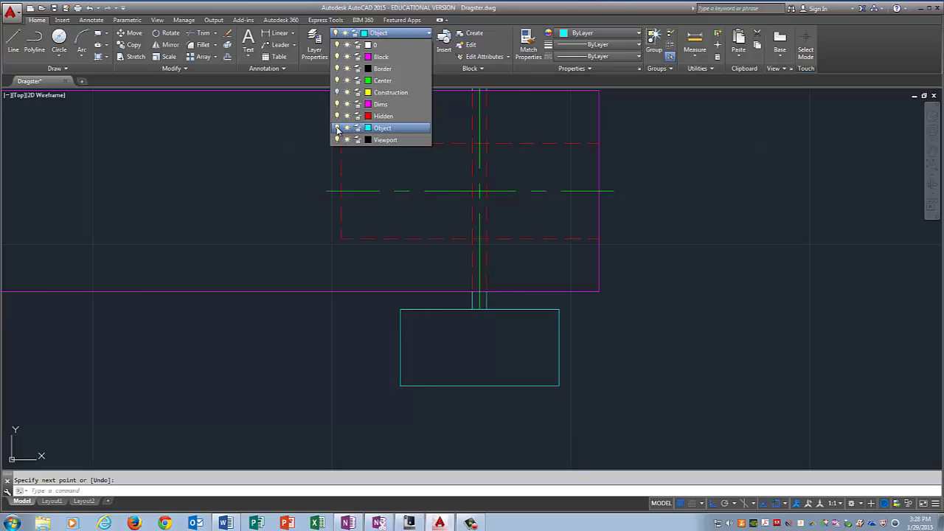
left_click(337, 128)
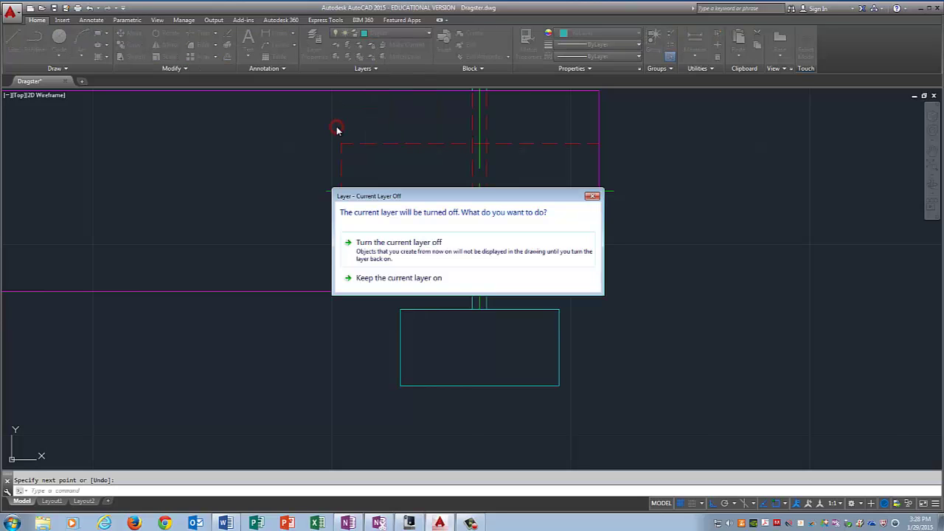
left_click(398, 247)
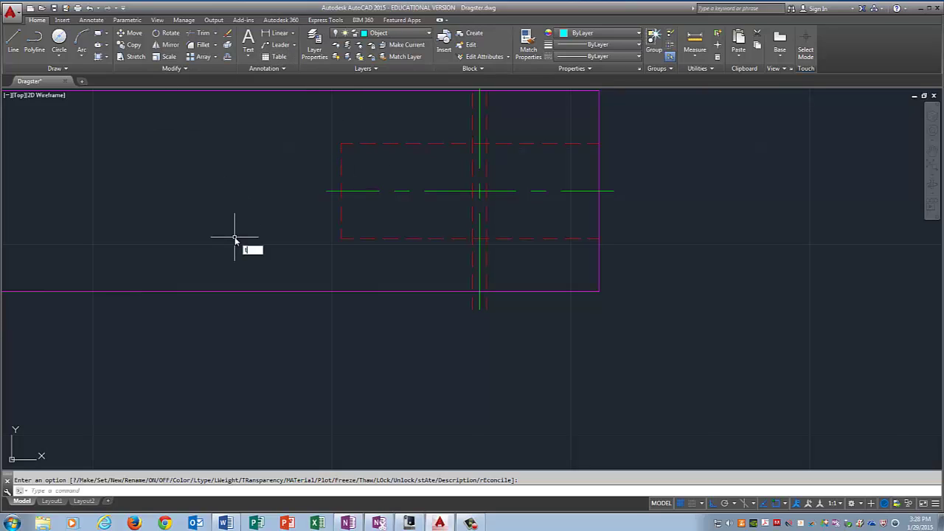
Step: Trim the red hidden axle lines overhanging the top and bottom frame rails
key("Return")
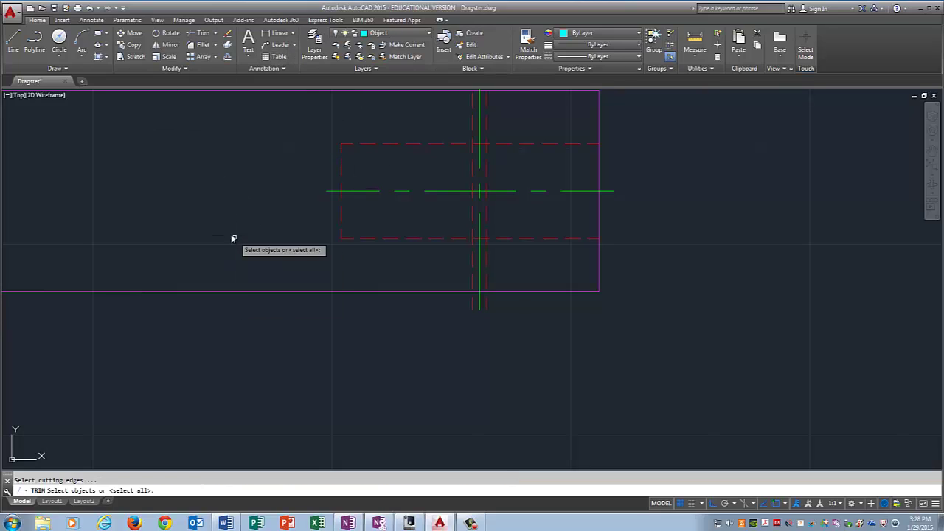
left_click(396, 292)
left_click(392, 294)
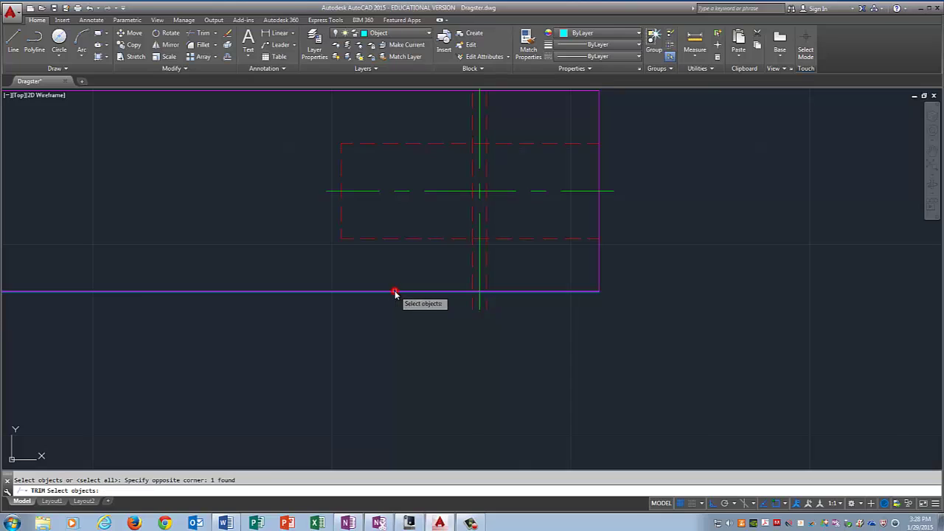
scroll(437, 238, "up", 4)
scroll(438, 238, "down", 8)
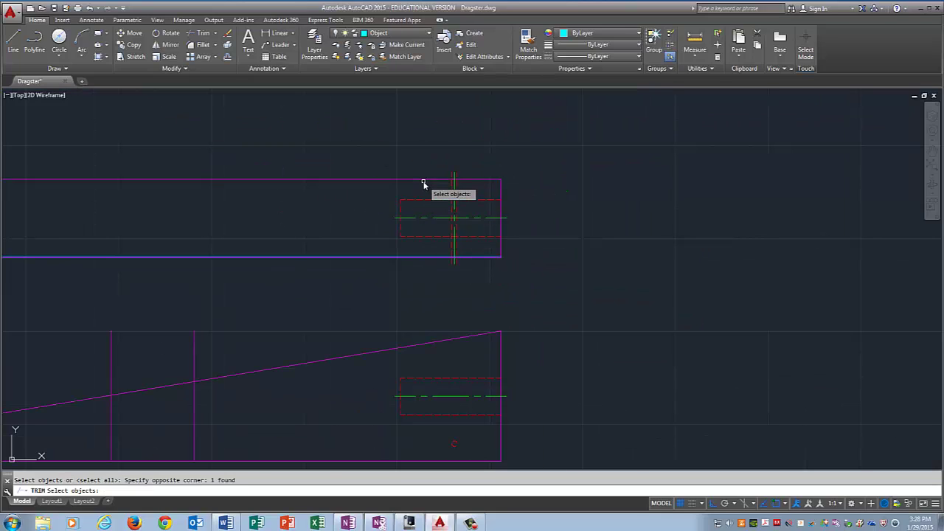
left_click(423, 181)
key("Return")
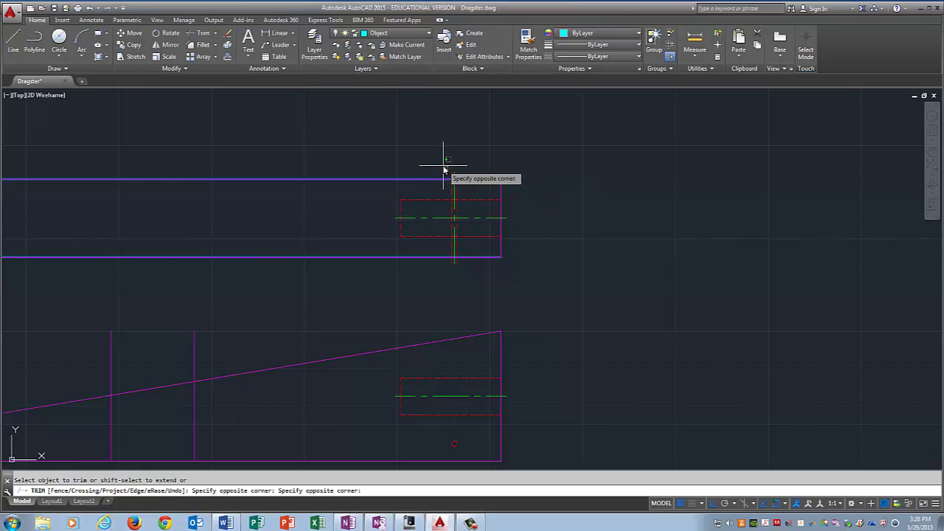
left_click(444, 167)
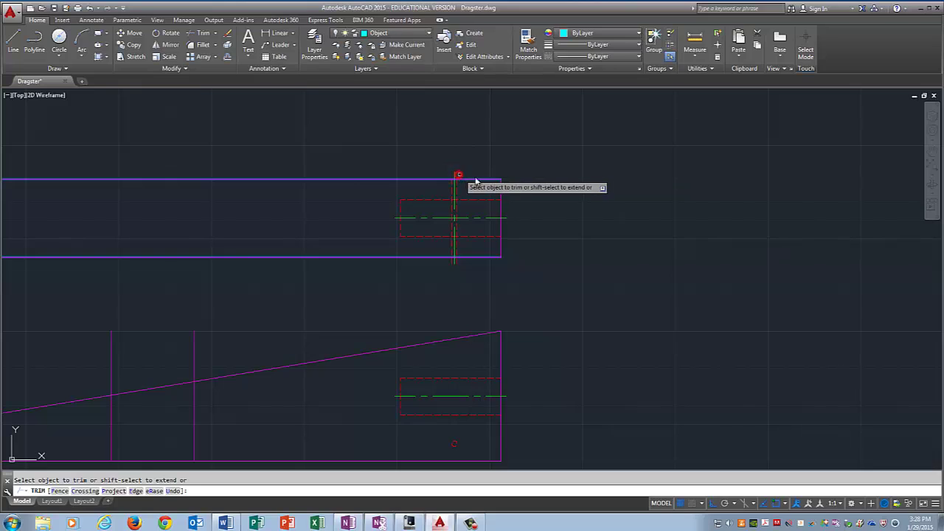
left_click(458, 261)
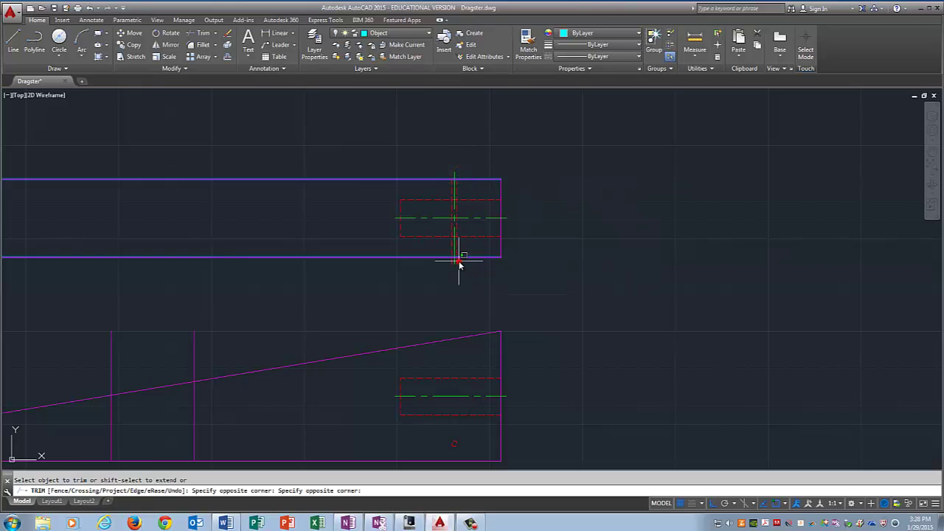
left_click(456, 264)
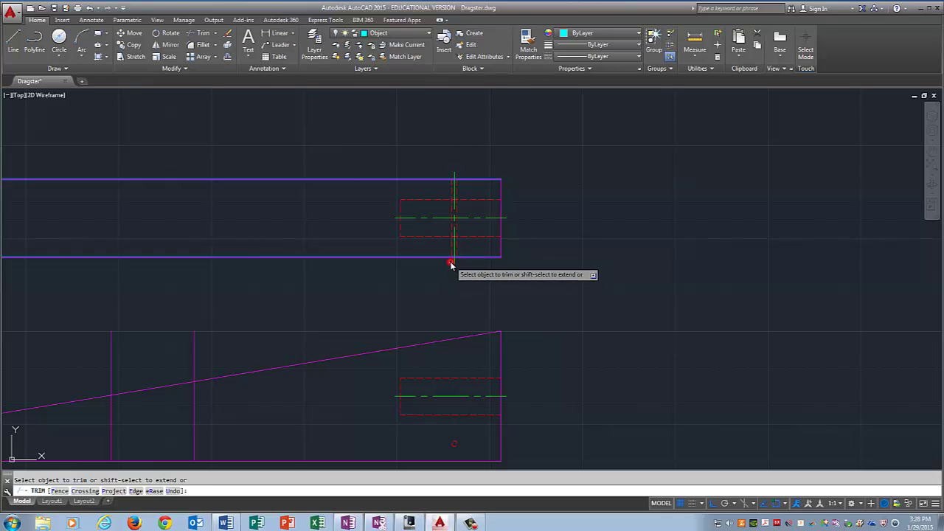
key("Return")
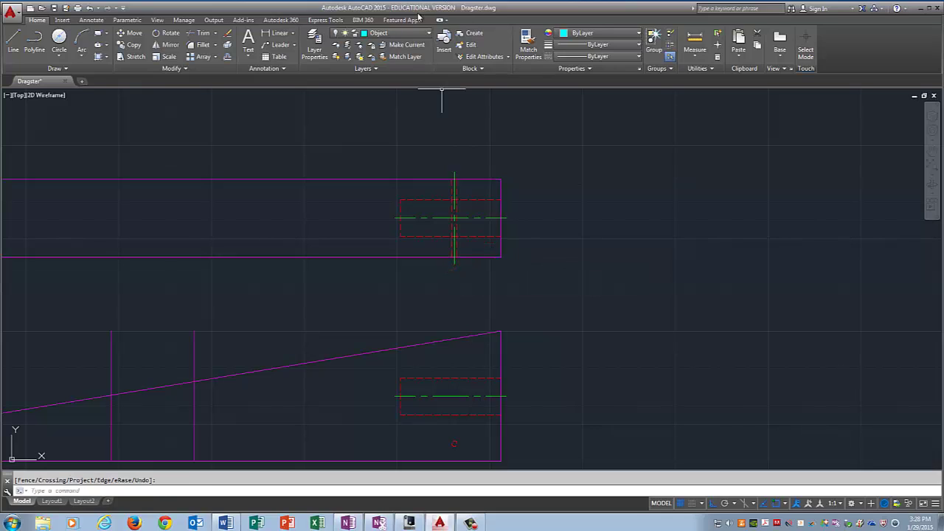
Step: Switch the Object layer's lightbulb back on in the Layer list so the cyan wheels reappear
left_click(397, 38)
left_click(337, 128)
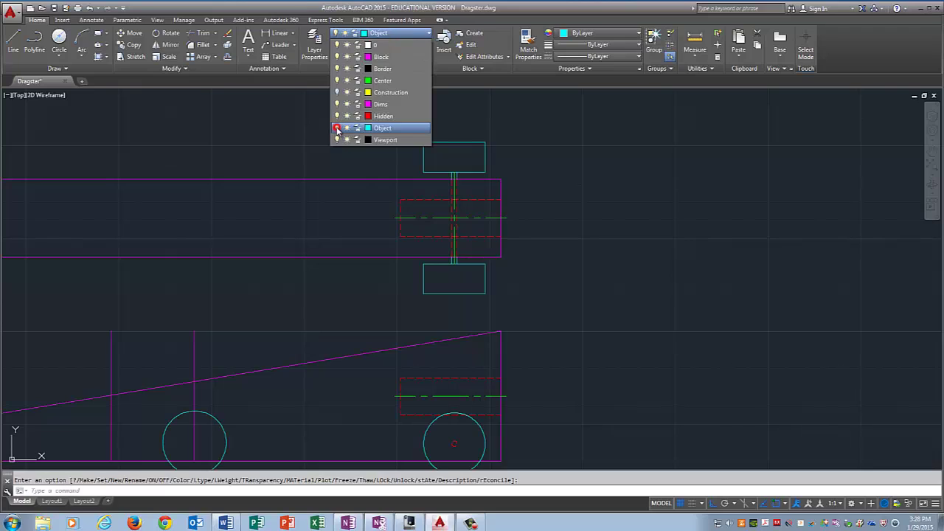
left_click(530, 298)
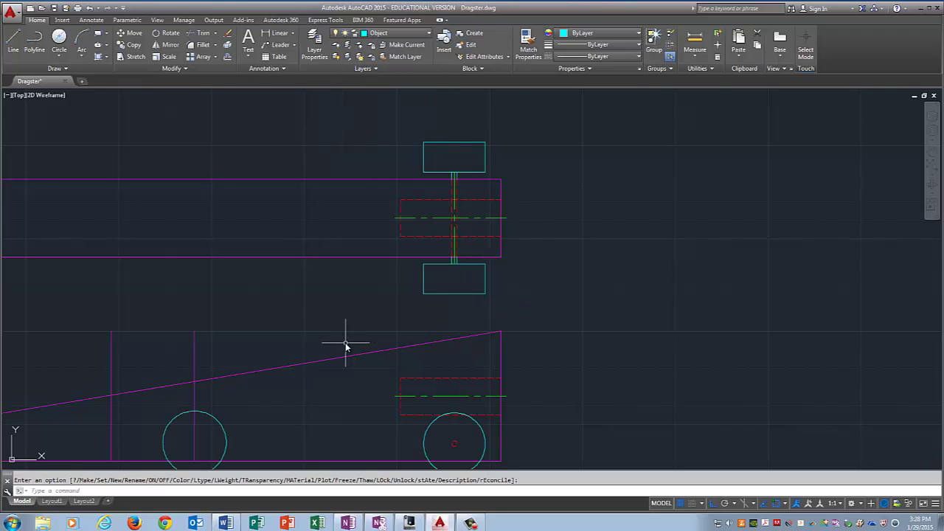
scroll(345, 344, "up", 2)
scroll(345, 344, "down", 1)
scroll(416, 271, "down", 2)
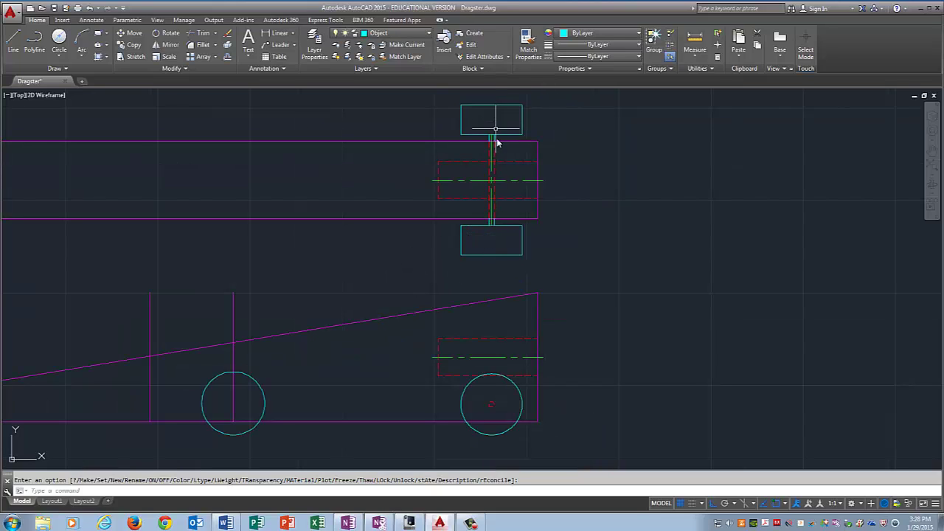
scroll(499, 252, "up", 4)
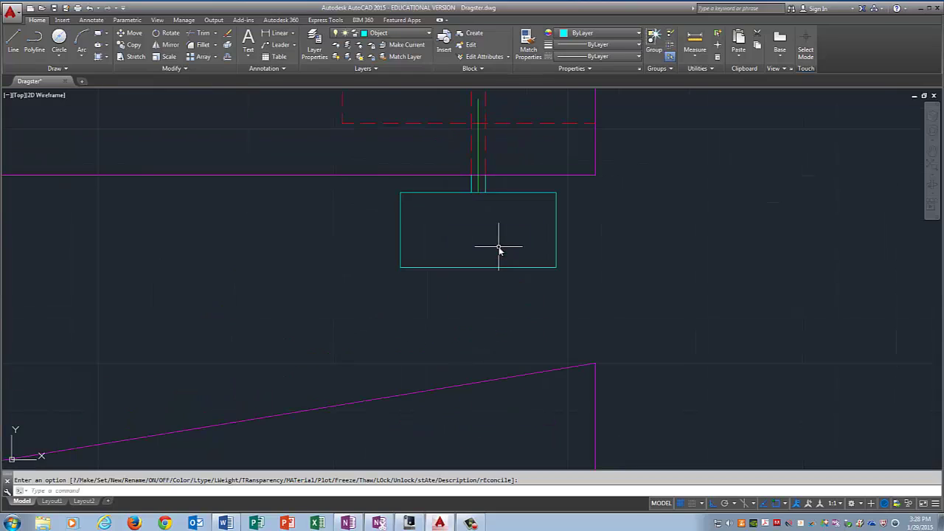
Step: Offset the lower rear wheel's inner edge 3 units inward
key("Return")
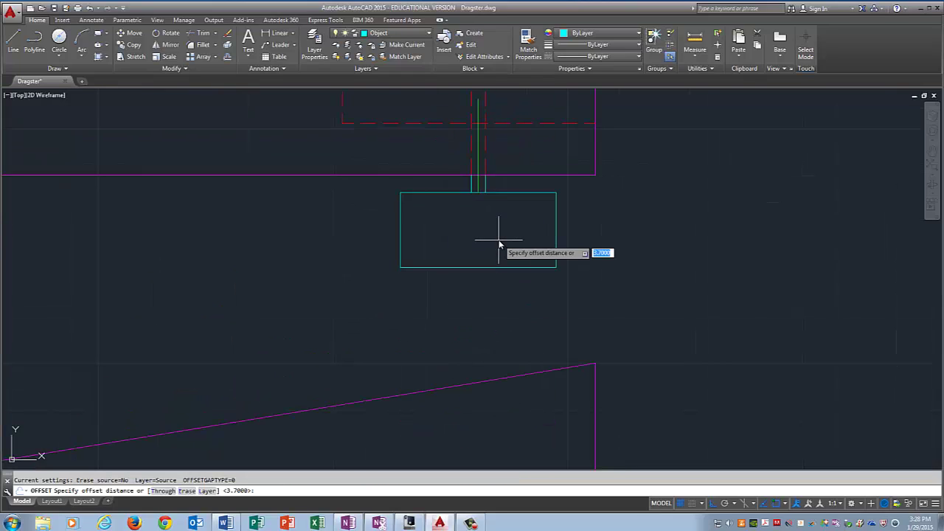
key("Return")
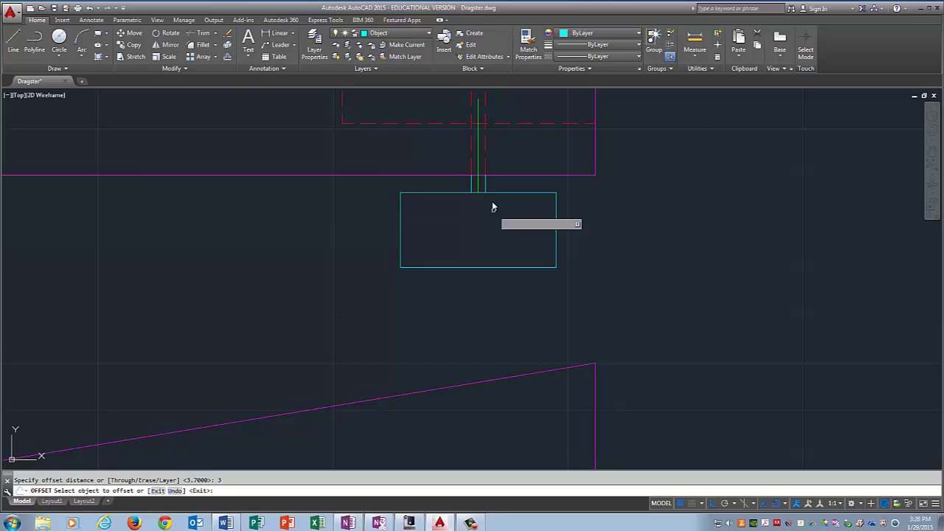
left_click(497, 194)
left_click(499, 236)
scroll(558, 171, "up", 1)
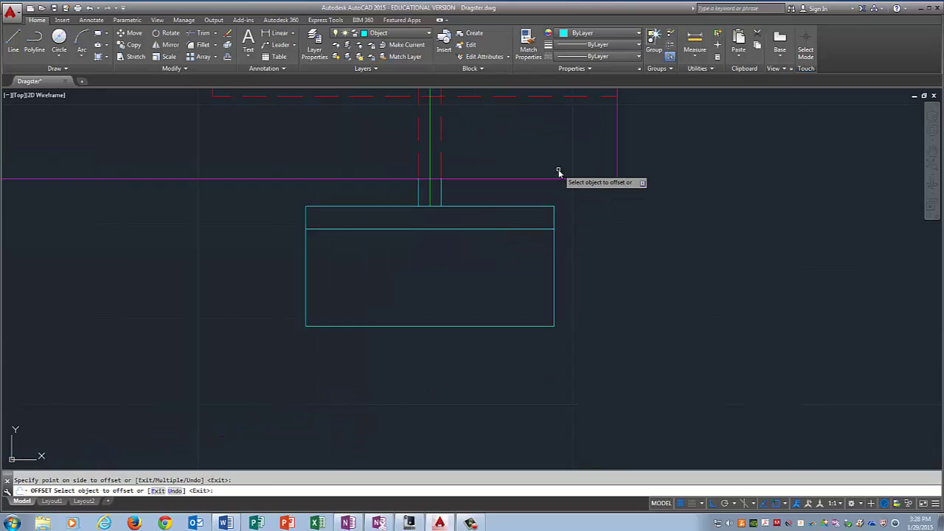
scroll(545, 133, "down", 5)
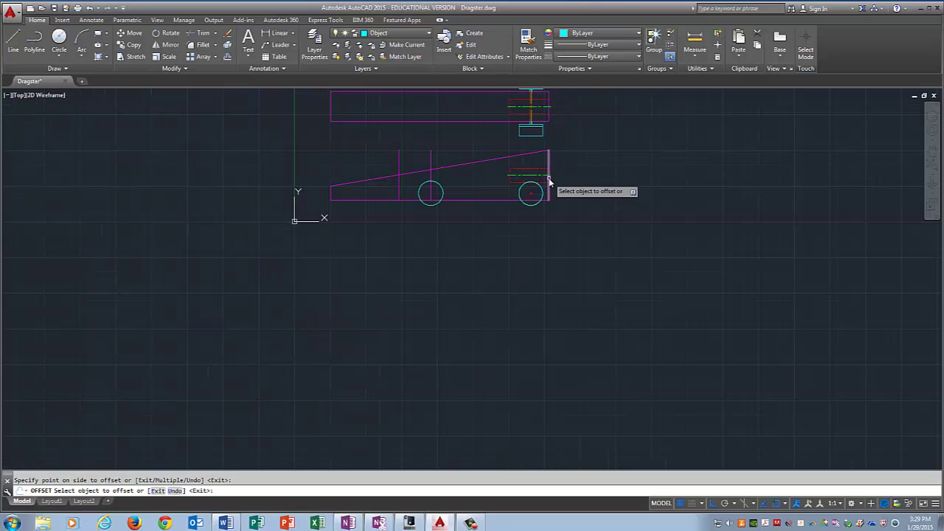
Step: Pan to the upper rear wheel and offset its inner edge 3 units inward
left_click(930, 150)
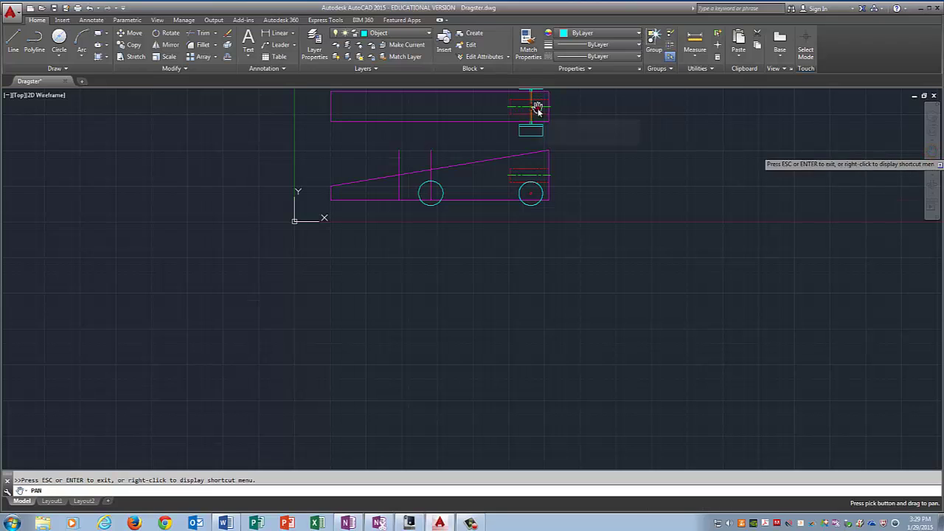
left_click_drag(537, 109, 522, 231)
right_click(549, 213)
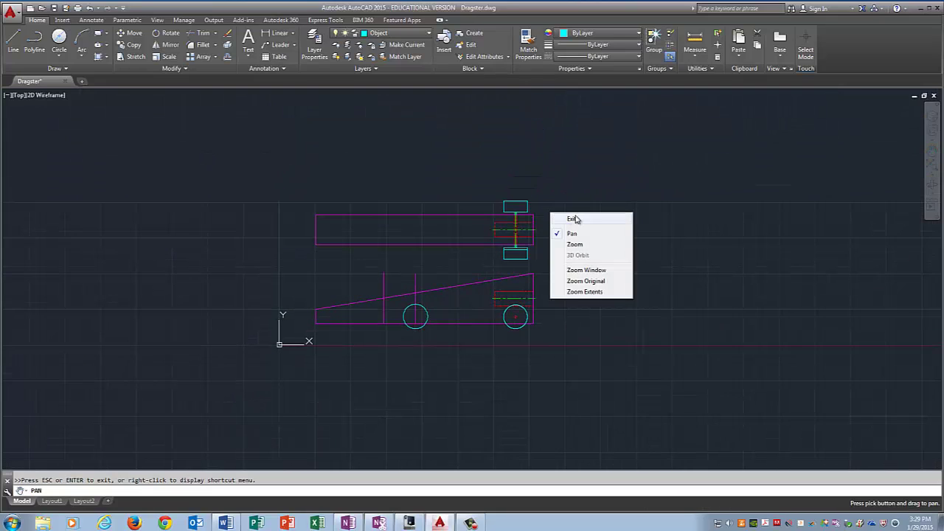
left_click(573, 214)
scroll(551, 220, "up", 6)
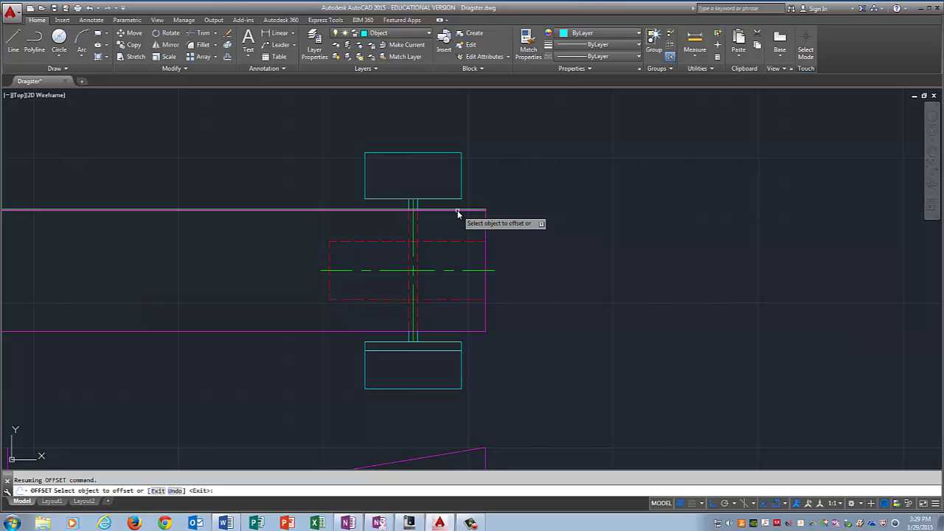
left_click(441, 198)
left_click(438, 187)
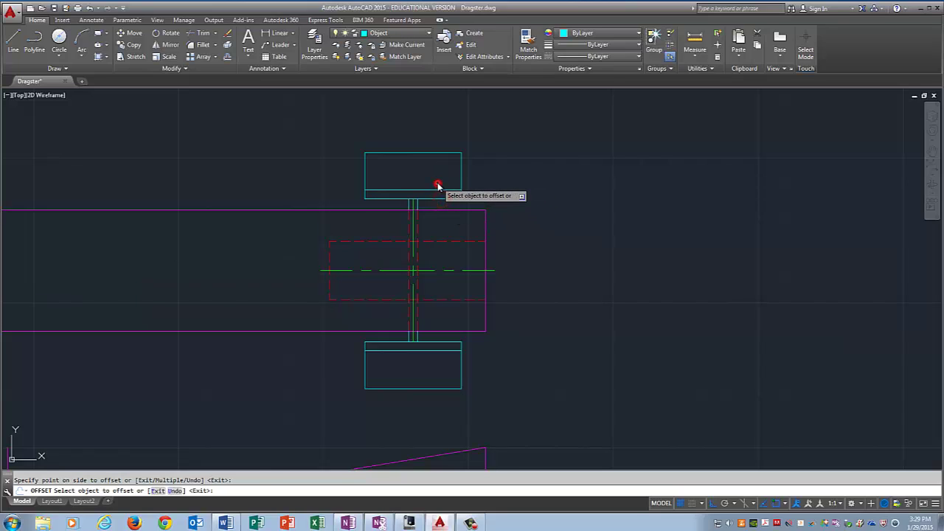
key("Return")
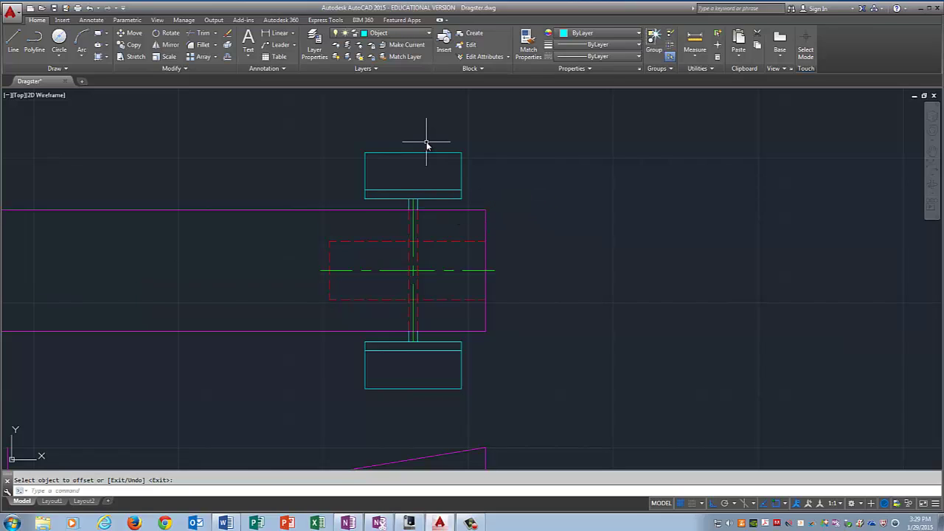
Step: Extend the vertical axle lines to the offset guide lines in both wheels, then delete the guides
type("extend")
key("Return")
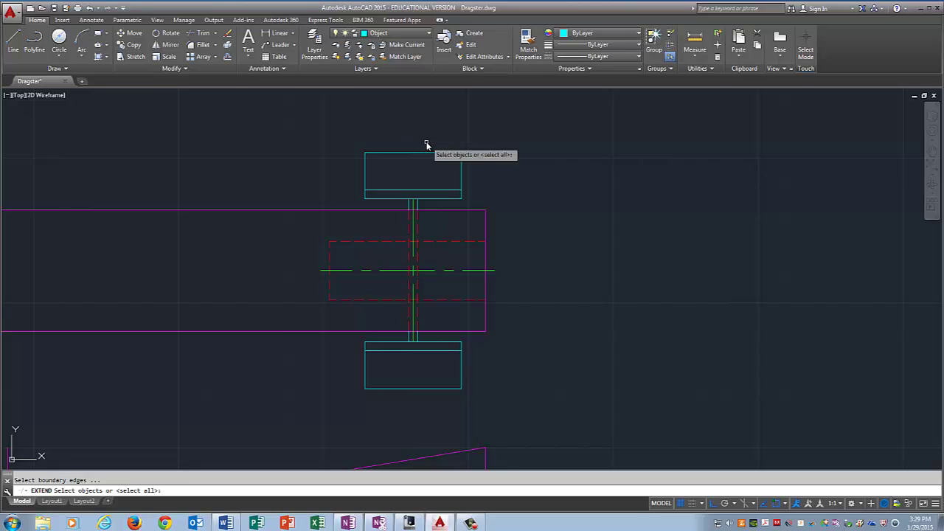
left_click(423, 191)
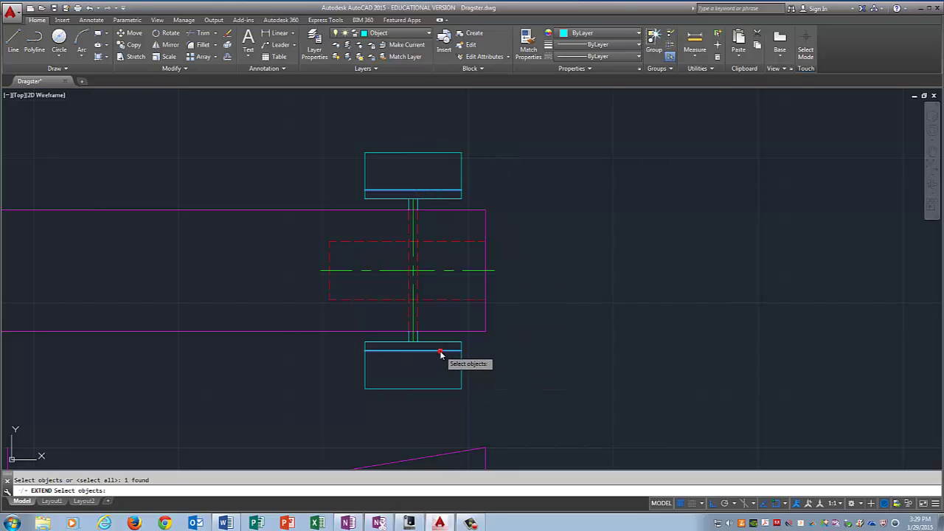
key("Return")
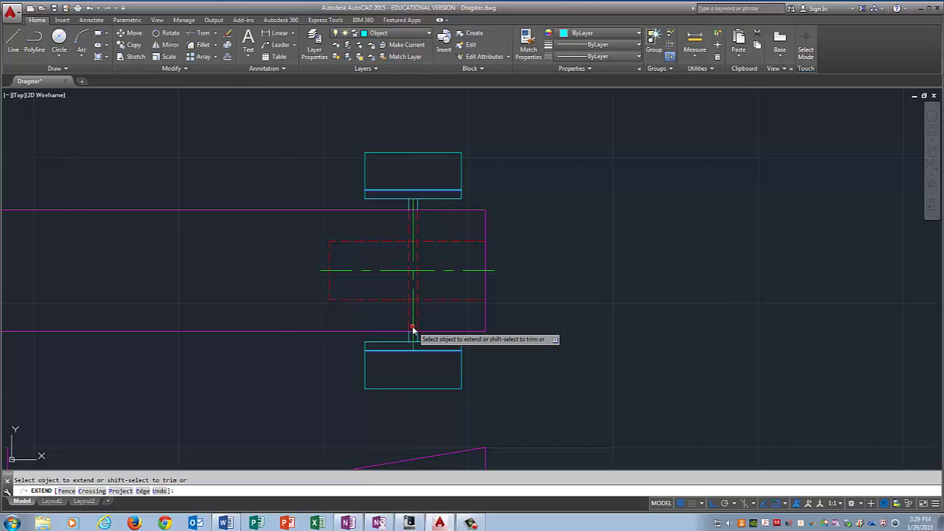
left_click(411, 329)
left_click(413, 225)
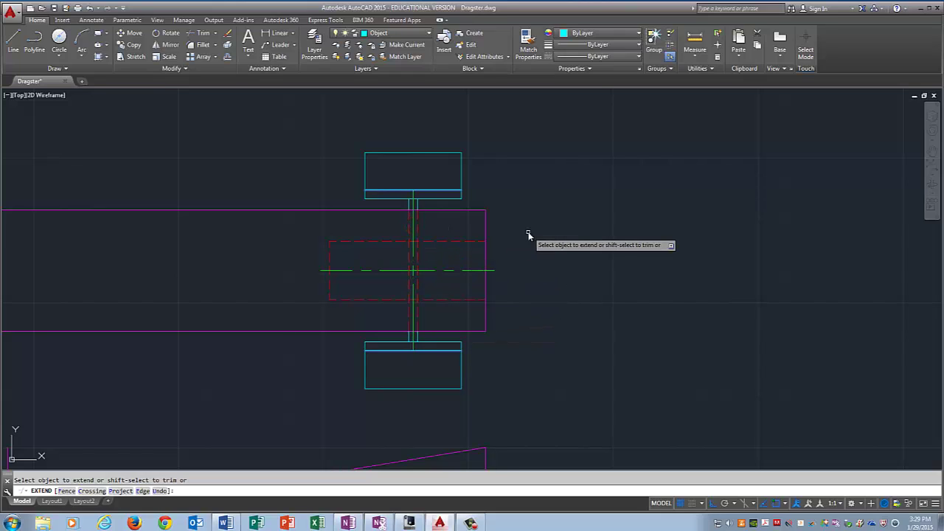
key("Return")
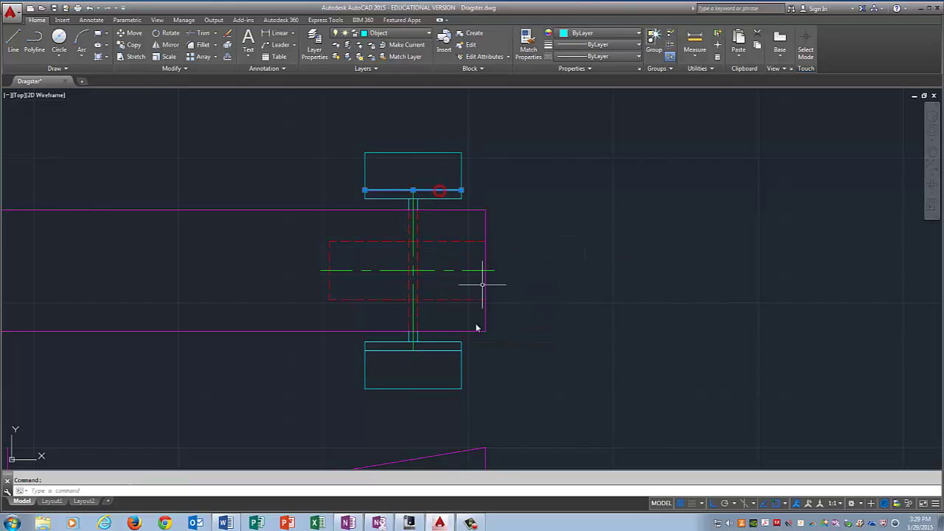
key("Delete")
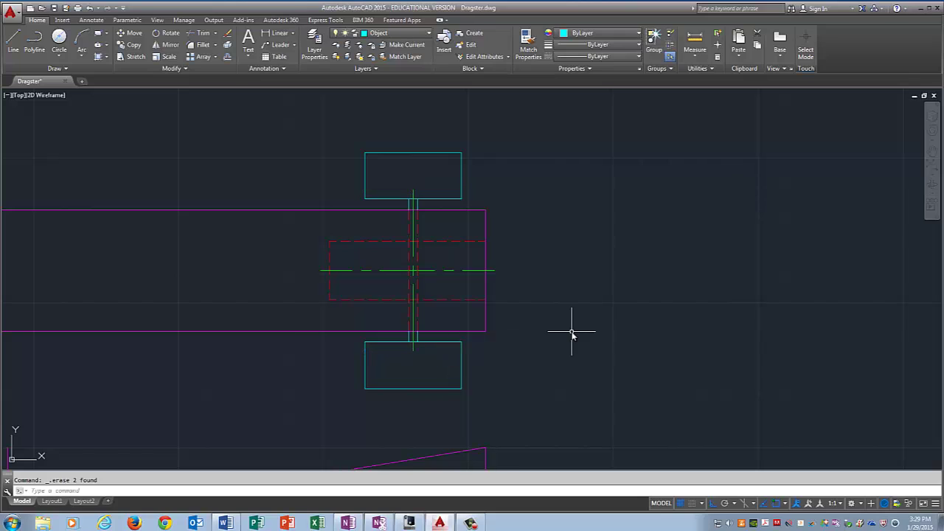
left_click(471, 522)
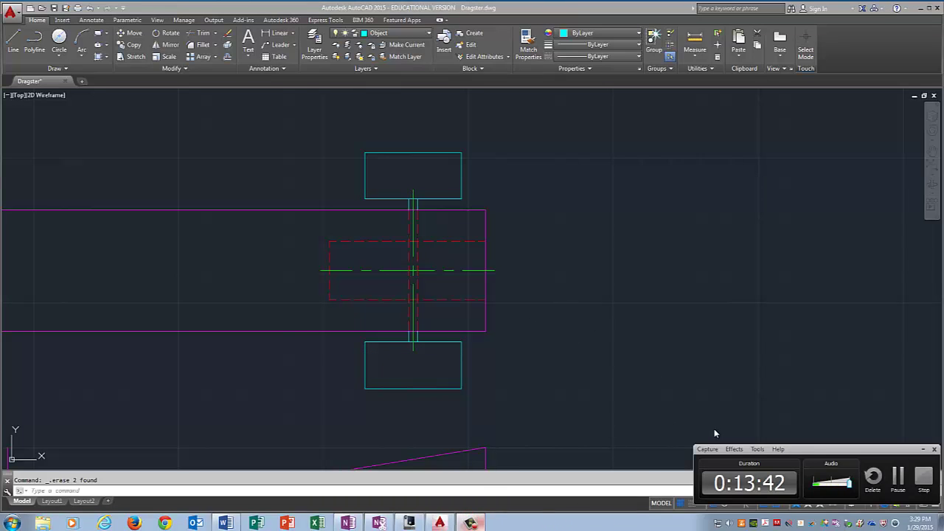